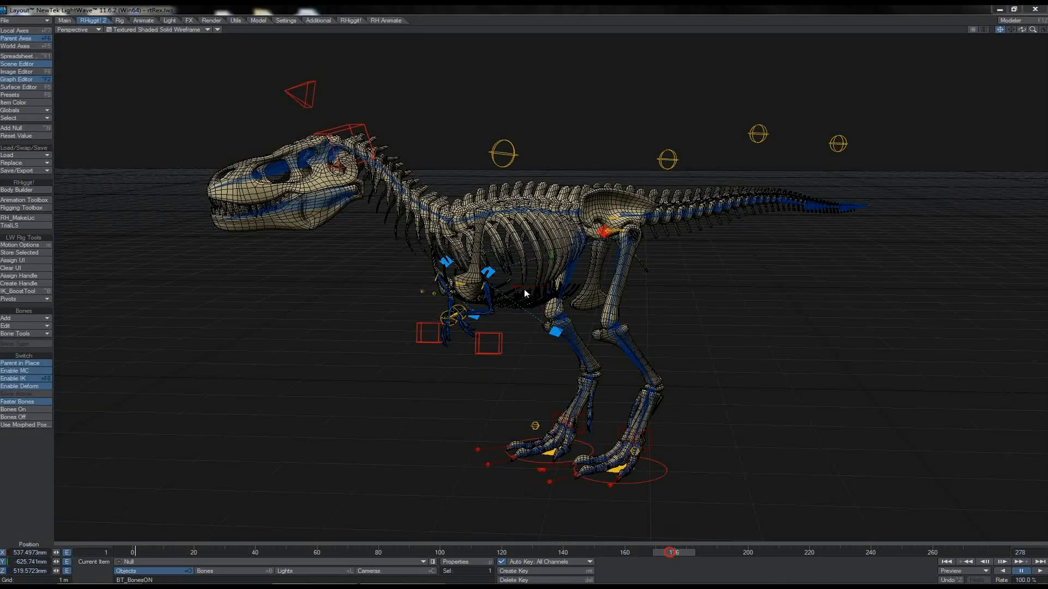
Step: Scrub through the walk animation and select the left leg goal, main root and right foot offset controls to examine their keyframes
{"action": "left_click_drag", "start_coordinate": [669, 553], "coordinate": [340, 553]}
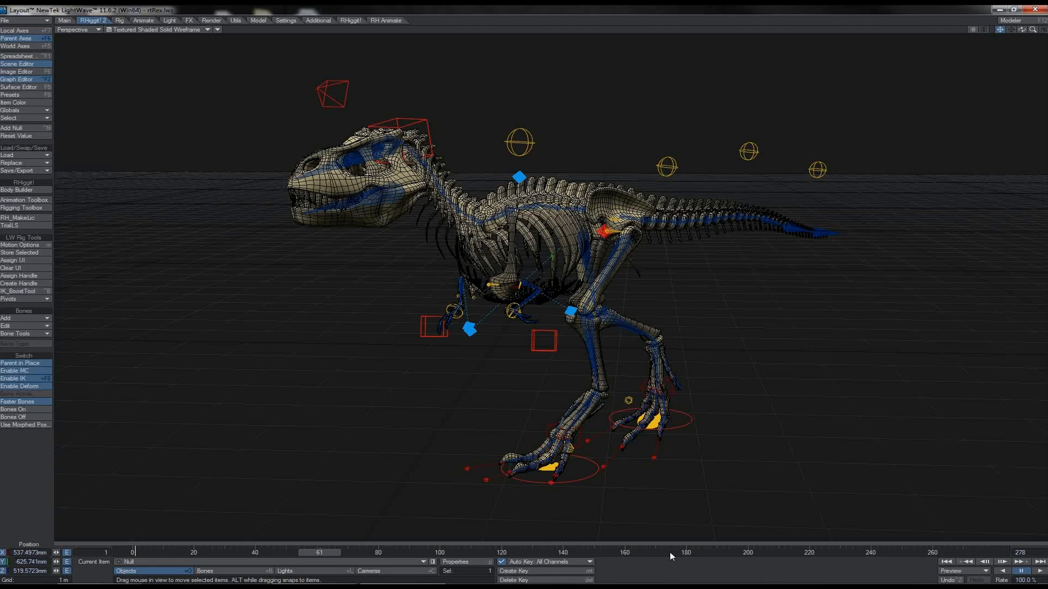
{"action": "left_click", "coordinate": [594, 475]}
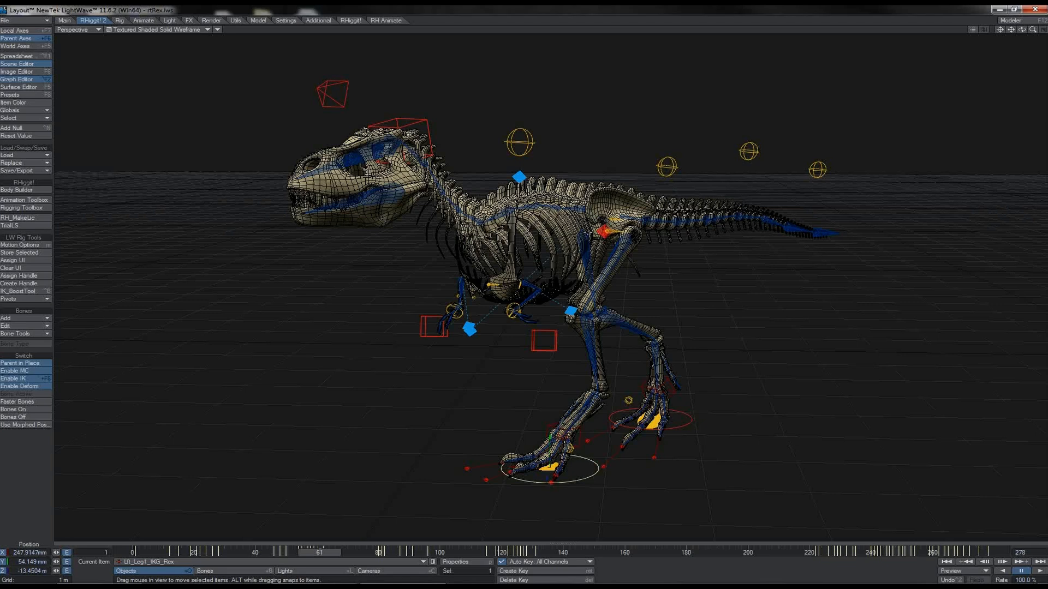
{"action": "left_click", "coordinate": [600, 231]}
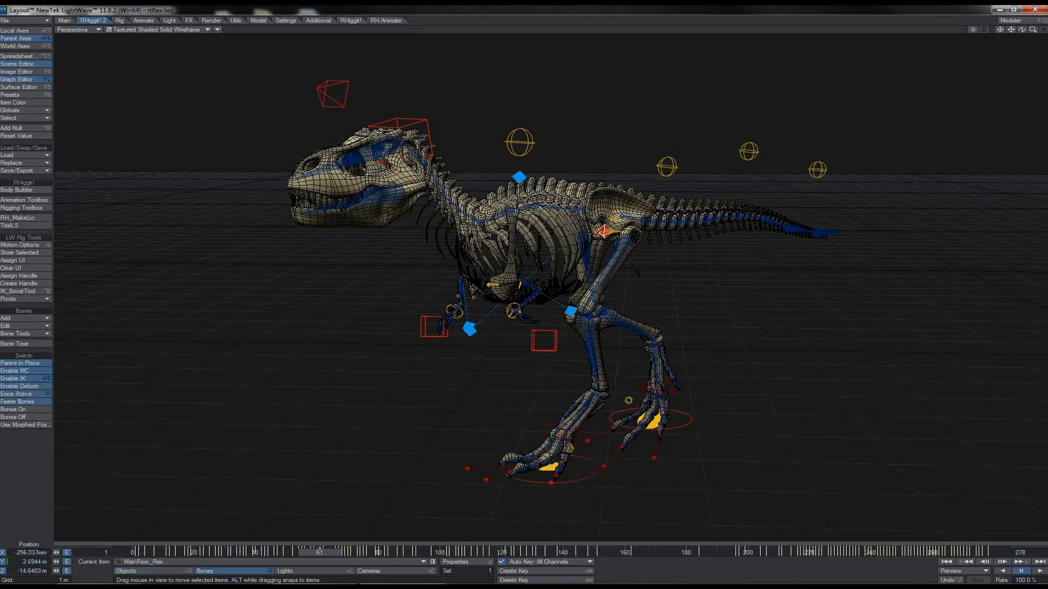
{"action": "left_click", "coordinate": [652, 424]}
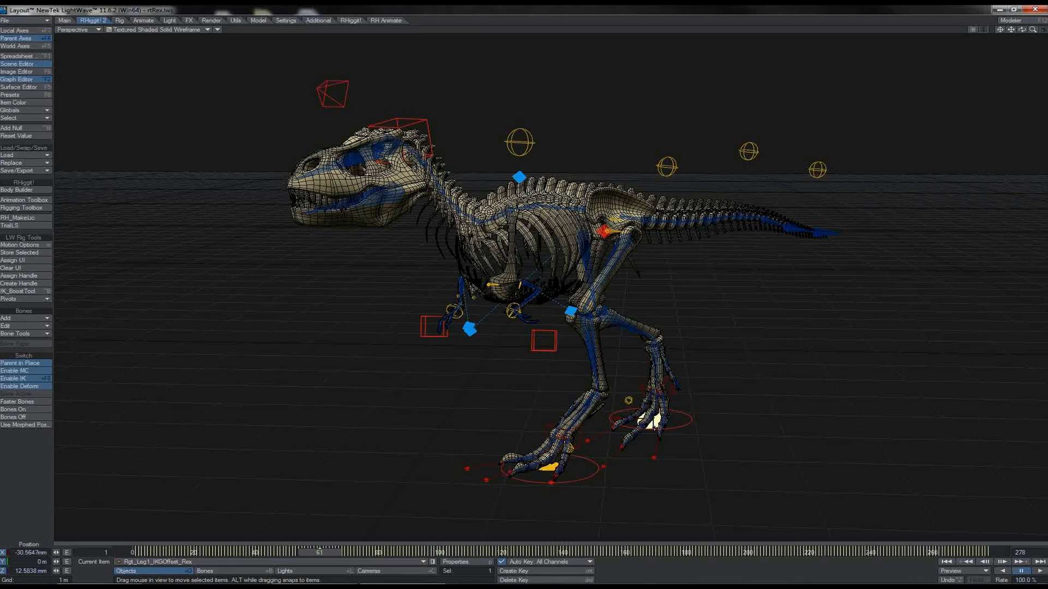
{"action": "left_click_drag", "start_coordinate": [319, 552], "coordinate": [341, 554]}
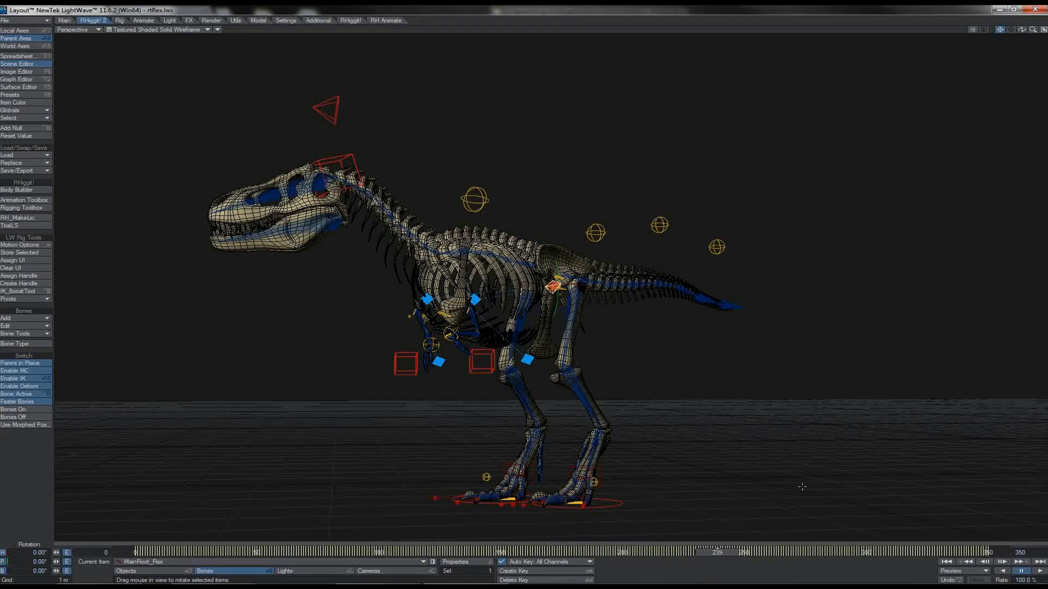
Step: Return to the first frame and step repeatedly between frames 0 and 1 to compare the skeleton's poses
{"action": "left_click", "coordinate": [943, 562]}
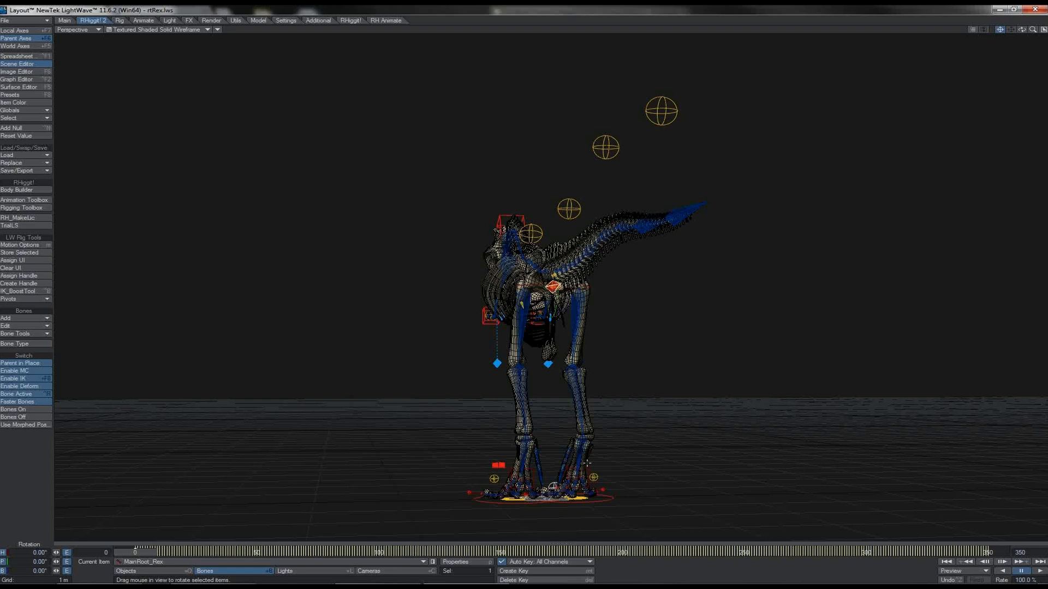
{"action": "key", "text": "Right"}
{"action": "key", "text": "Left"}
{"action": "key", "text": "Right"}
{"action": "key", "text": "Left"}
{"action": "key", "text": "Right"}
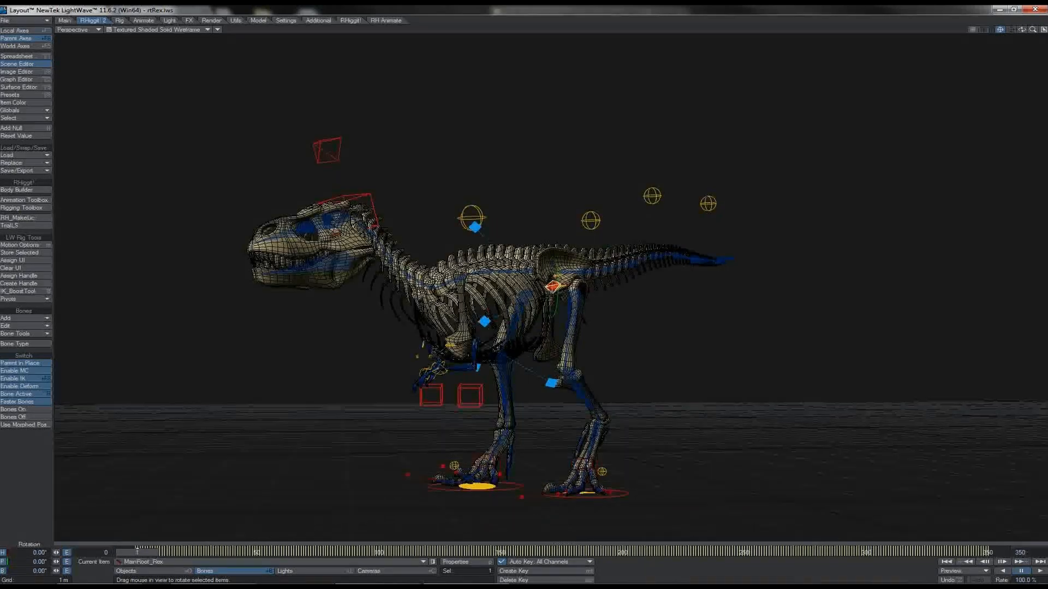
{"action": "key", "text": "Left"}
{"action": "key", "text": "Right"}
Step: Set the scene's frame rate to 24 frames per second in the preferences
{"action": "key", "text": "o"}
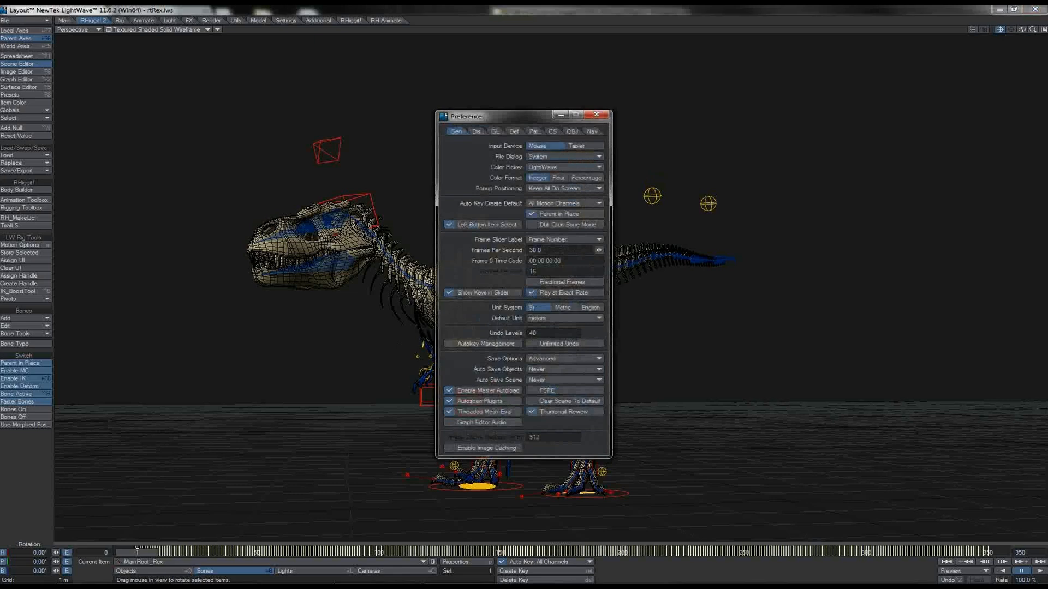
{"action": "left_click_drag", "start_coordinate": [551, 250], "coordinate": [523, 250]}
{"action": "type", "text": "24"}
{"action": "key", "text": "Tab"}
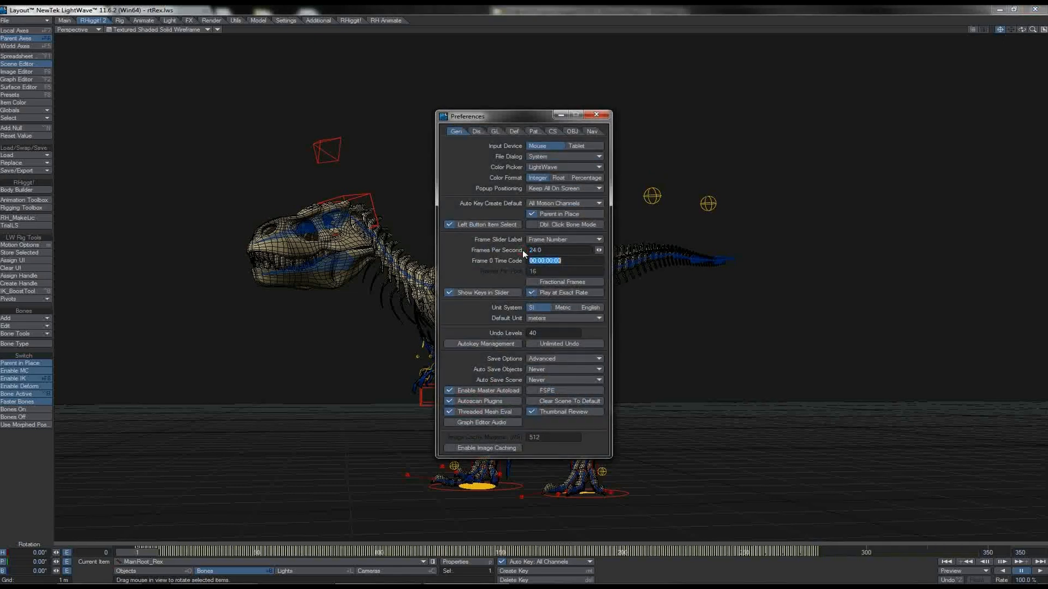
{"action": "left_click", "coordinate": [596, 116]}
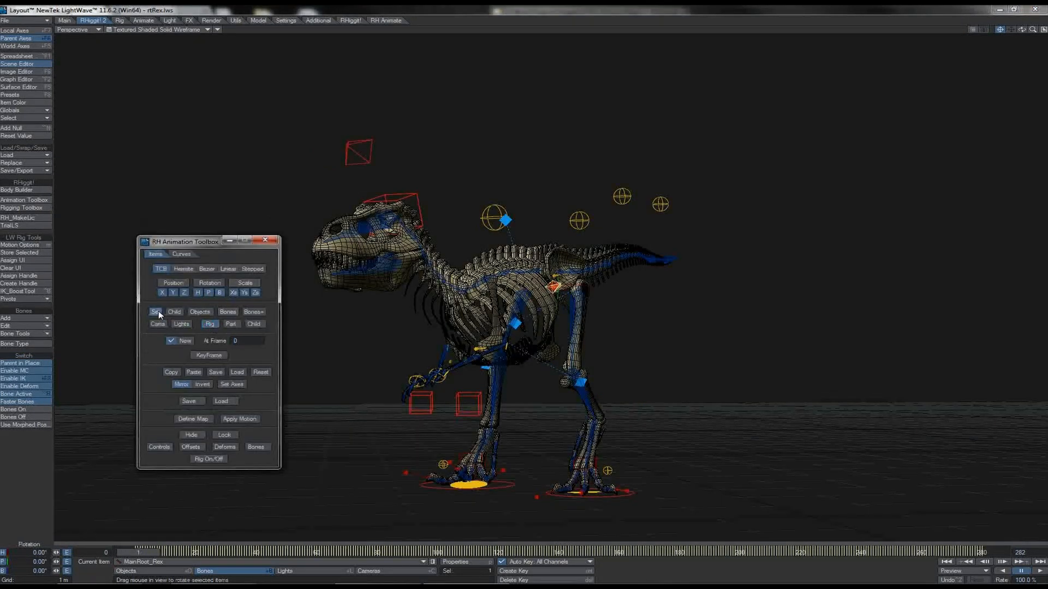
Step: Limit the animation toolbox to the selected items and select the rig curves' keys at frame 0 in the Graph Editor
{"action": "left_click", "coordinate": [156, 312]}
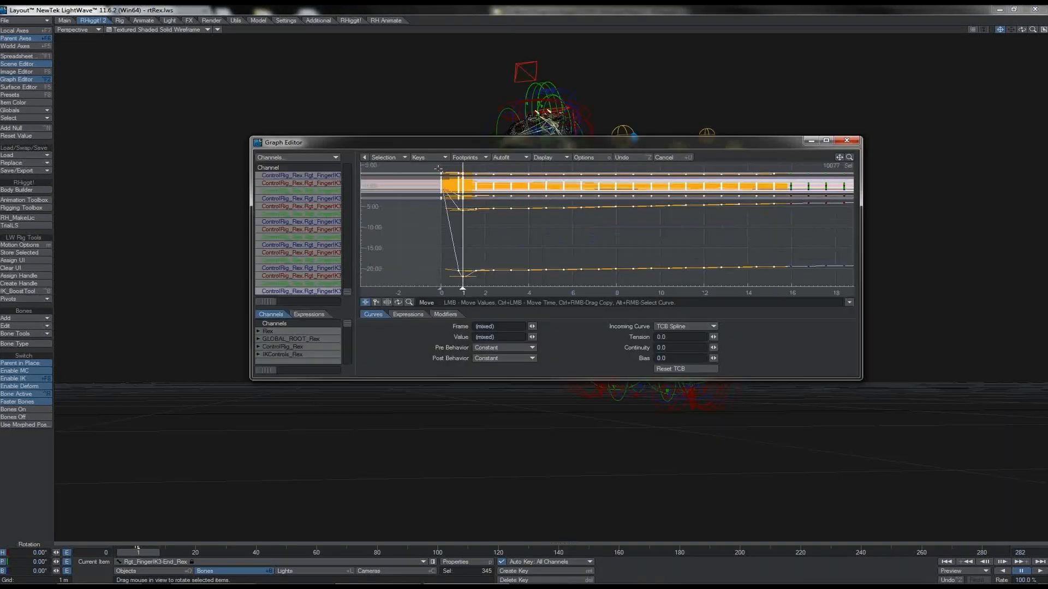
{"action": "right_click_drag", "start_coordinate": [438, 169], "coordinate": [459, 270]}
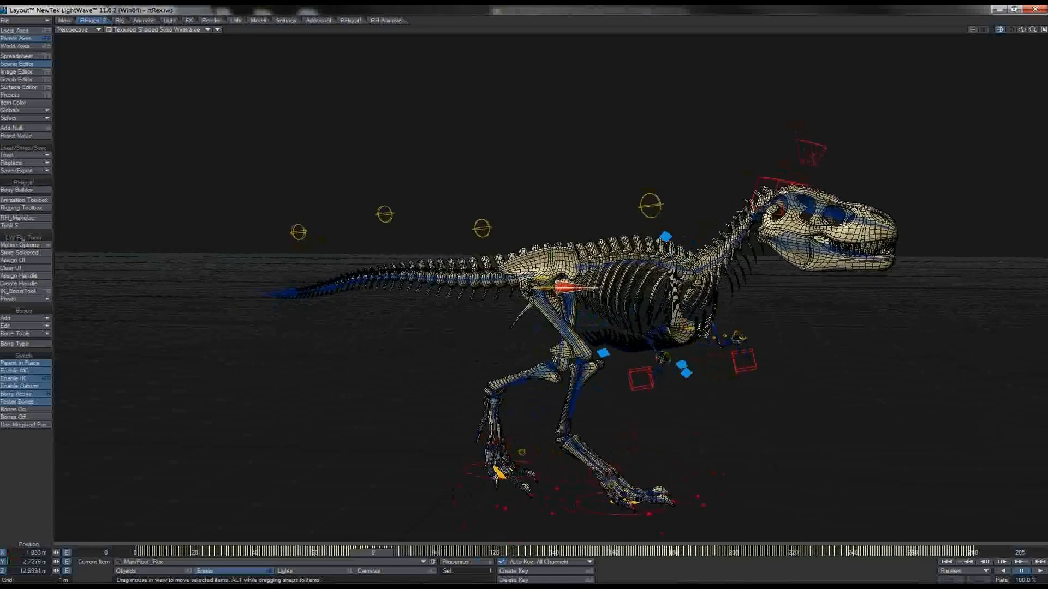
Step: Resample the whole rig's animation curves at 24 fps with the animation toolbox's Resample filter
{"action": "left_click", "coordinate": [24, 200]}
{"action": "left_click", "coordinate": [182, 254]}
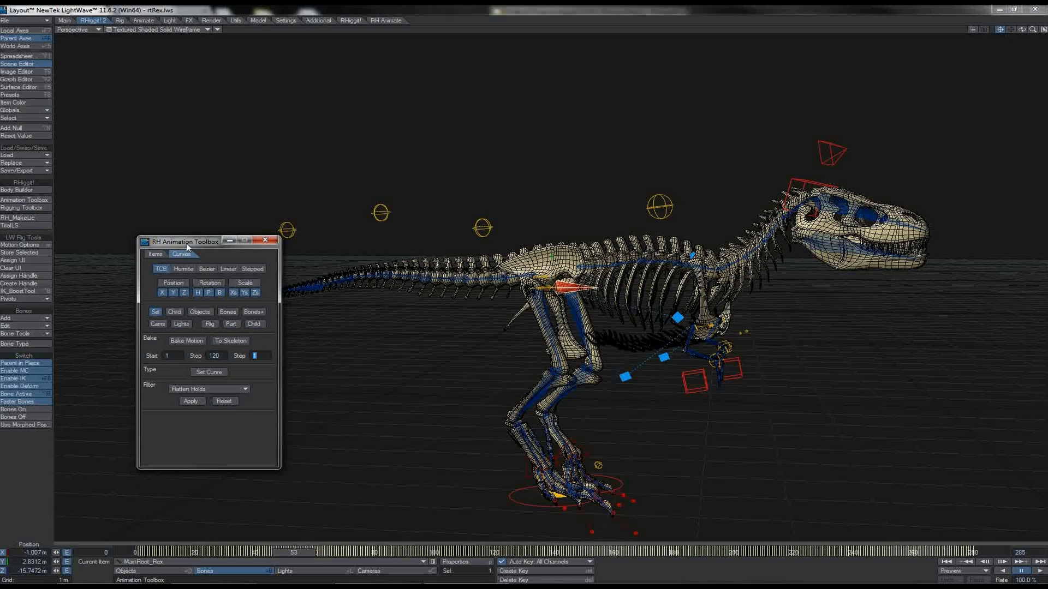
{"action": "left_click_drag", "start_coordinate": [170, 242], "coordinate": [129, 237]}
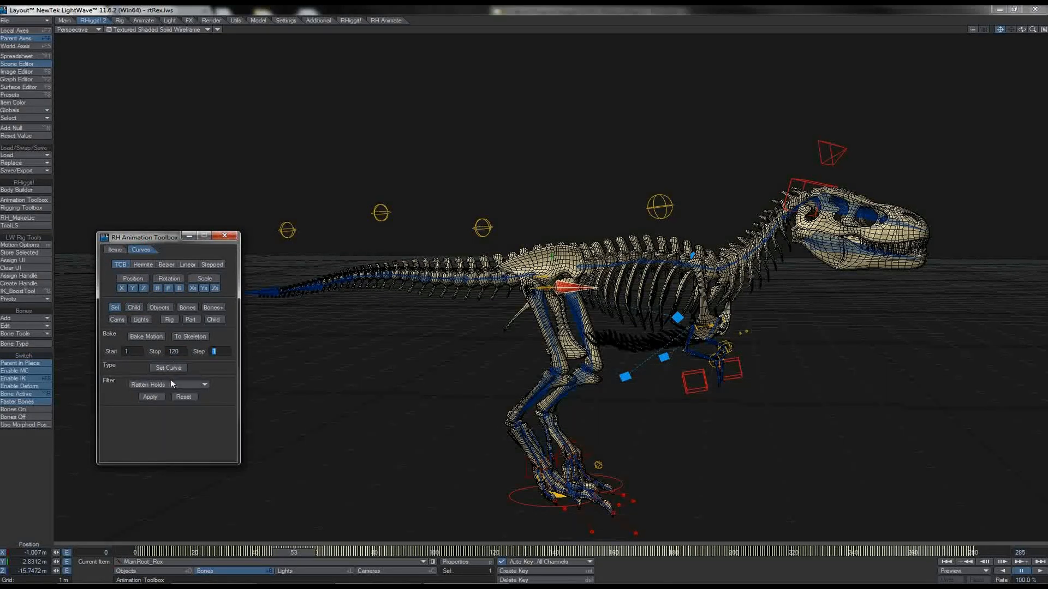
{"action": "left_click", "coordinate": [169, 320]}
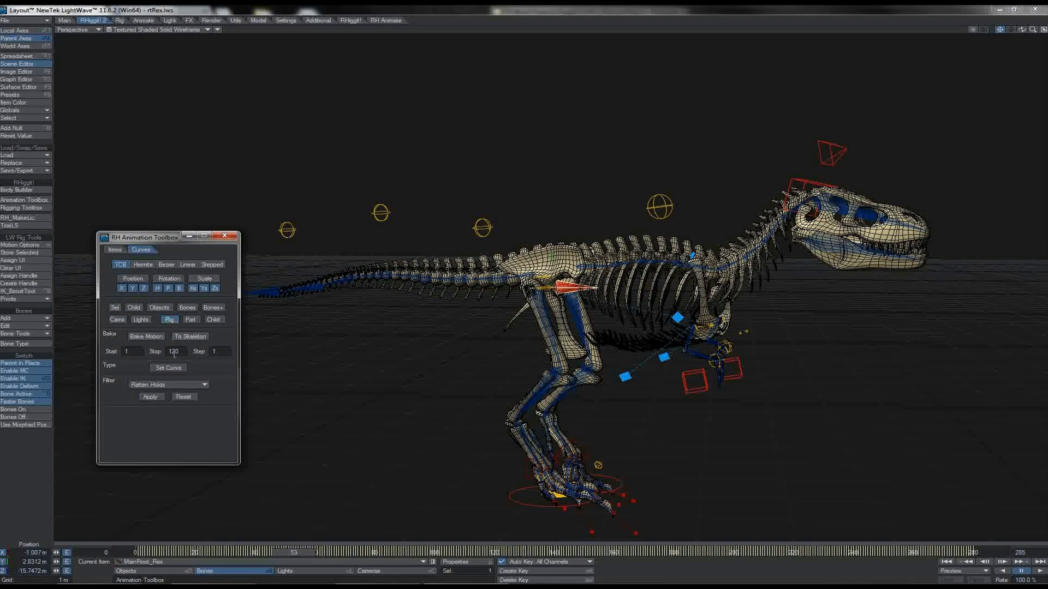
{"action": "left_click", "coordinate": [171, 384]}
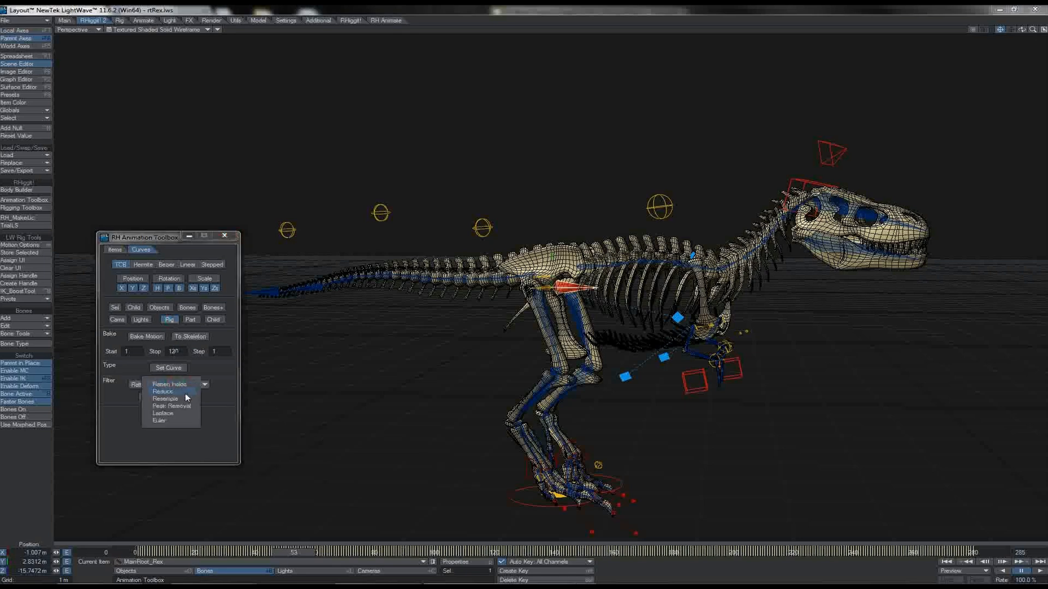
{"action": "left_click", "coordinate": [165, 399]}
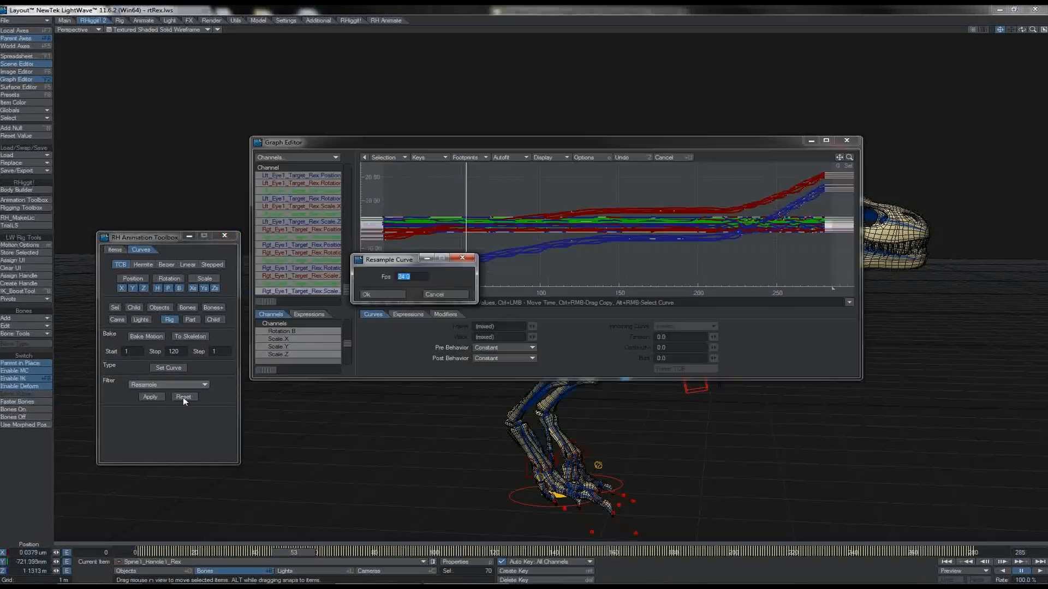
{"action": "left_click", "coordinate": [396, 295]}
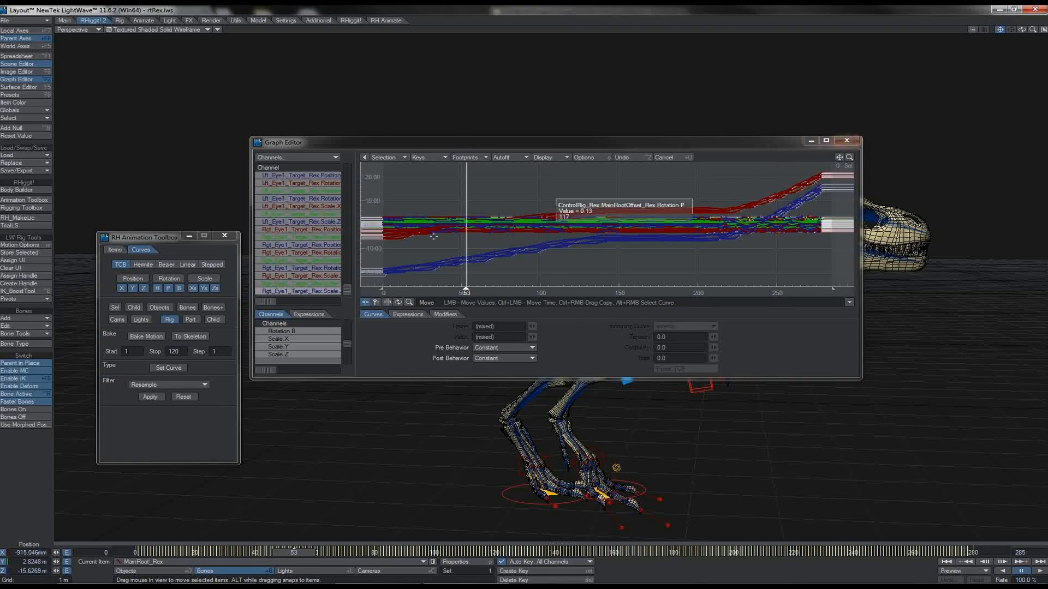
Step: Play the resampled animation, pause it and scrub forward to about frame 140 to check the motion
{"action": "key", "text": "ctrl+F2"}
{"action": "left_click", "coordinate": [1039, 570]}
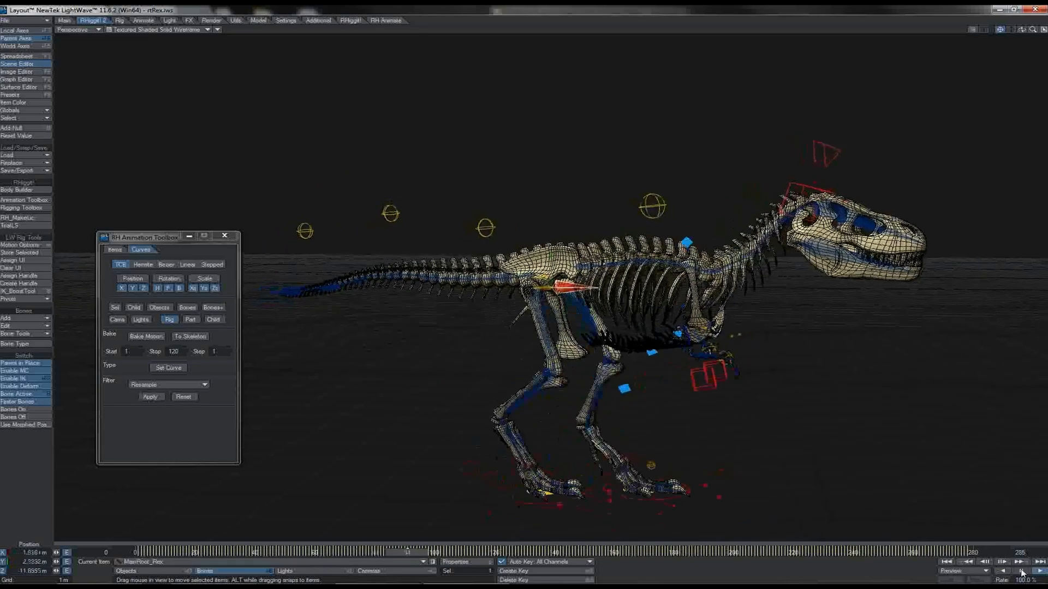
{"action": "left_click", "coordinate": [1021, 571]}
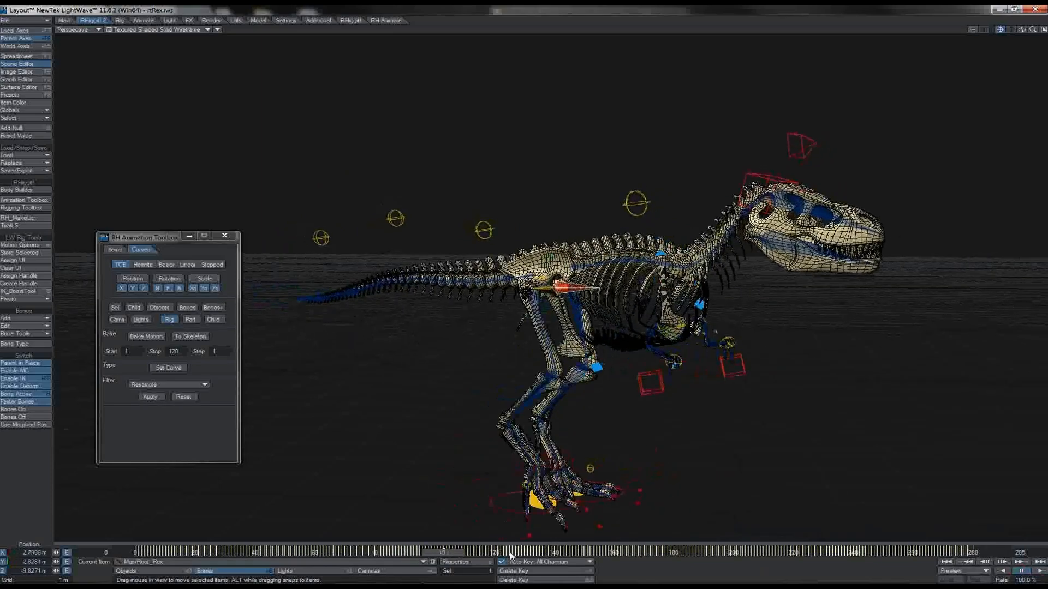
{"action": "left_click", "coordinate": [470, 552]}
{"action": "mouse_move", "coordinate": [473, 552]}
{"action": "left_mouse_down"}
{"action": "mouse_move", "coordinate": [568, 552]}
{"action": "mouse_move", "coordinate": [556, 552]}
{"action": "left_mouse_up"}
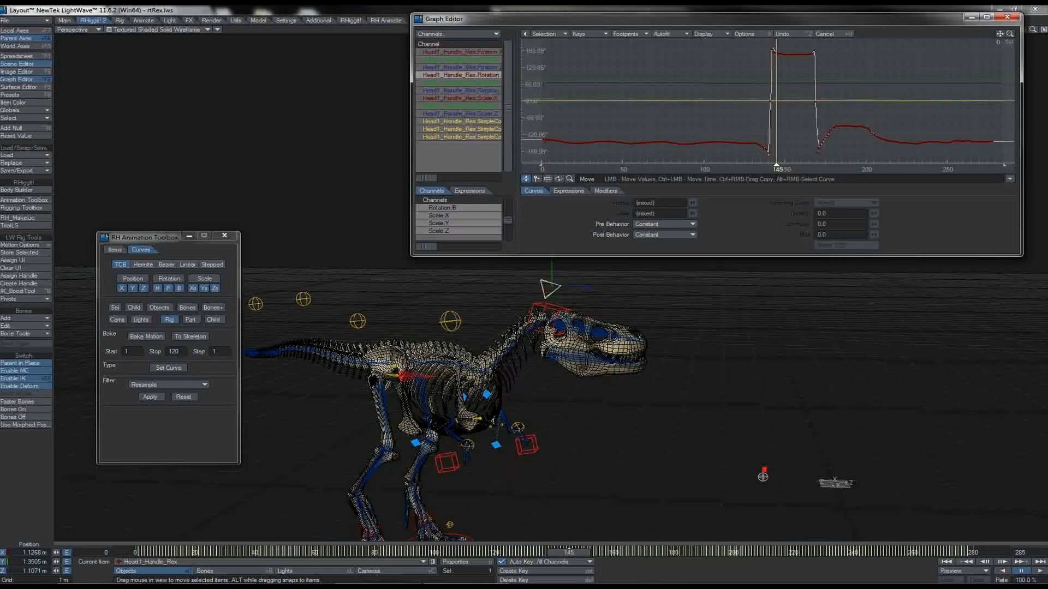
Step: Inspect the head handle's rotation curve around frame 143 and set the curve filter's scope to the whole rig
{"action": "key", "text": "Left"}
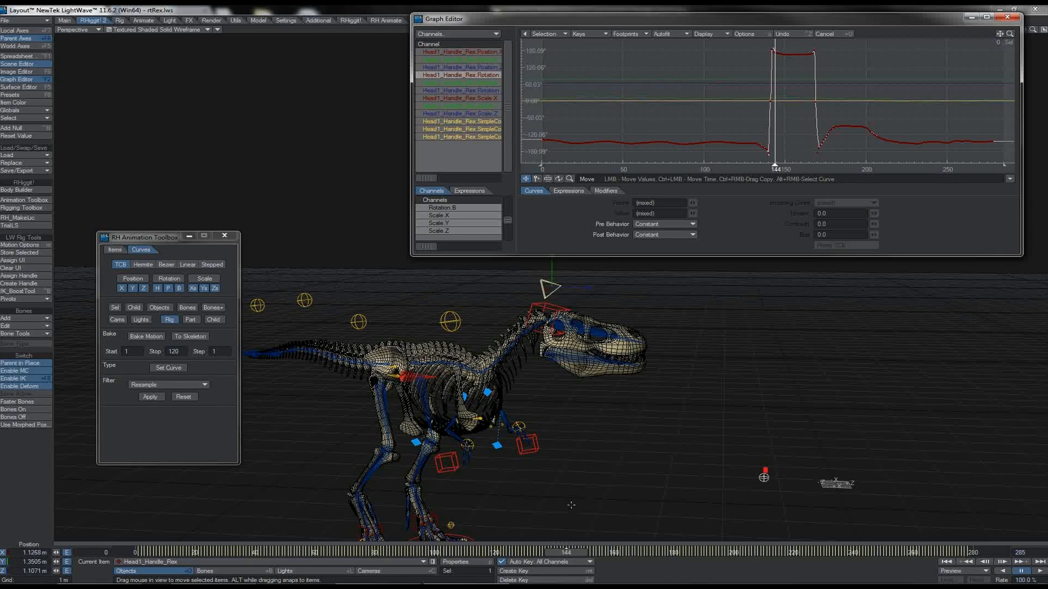
{"action": "mouse_move", "coordinate": [559, 554]}
{"action": "left_mouse_down"}
{"action": "mouse_move", "coordinate": [548, 553]}
{"action": "mouse_move", "coordinate": [557, 554]}
{"action": "left_mouse_up"}
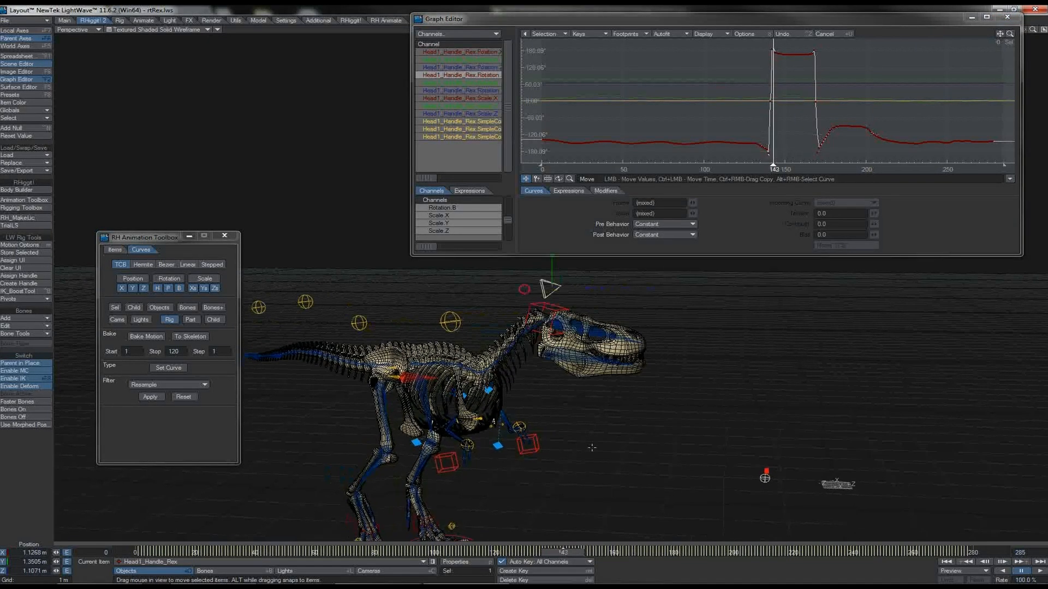
{"action": "right_click_drag", "start_coordinate": [823, 89], "coordinate": [745, 113]}
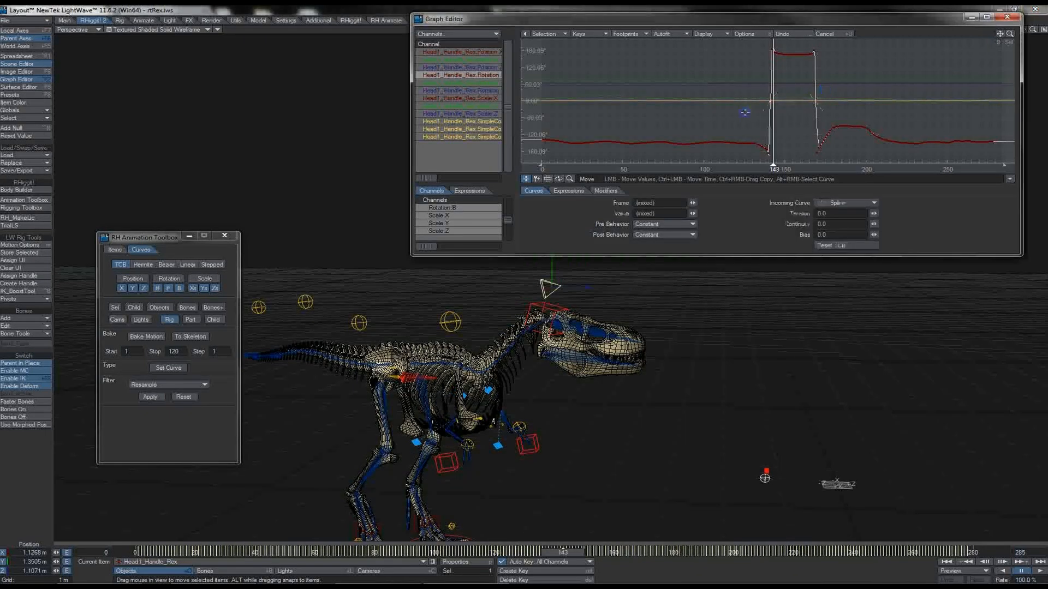
{"action": "left_click", "coordinate": [114, 308]}
{"action": "left_click", "coordinate": [174, 321]}
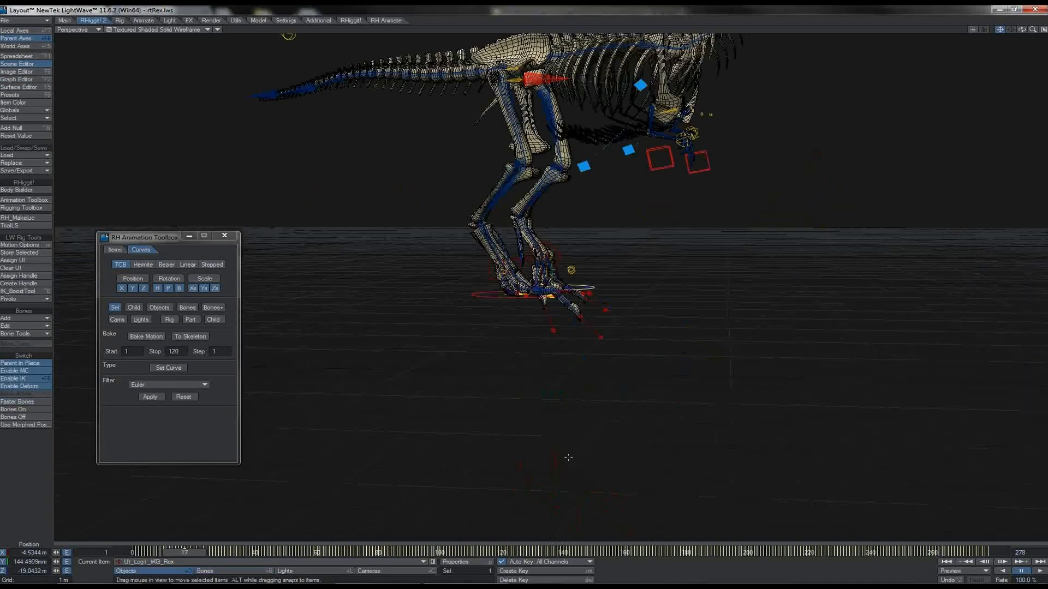
Step: Select both leg IK goals and display their Position.Y curves in the Graph Editor, with the skeleton in the Right view
{"action": "left_click", "coordinate": [503, 298], "text": "shift"}
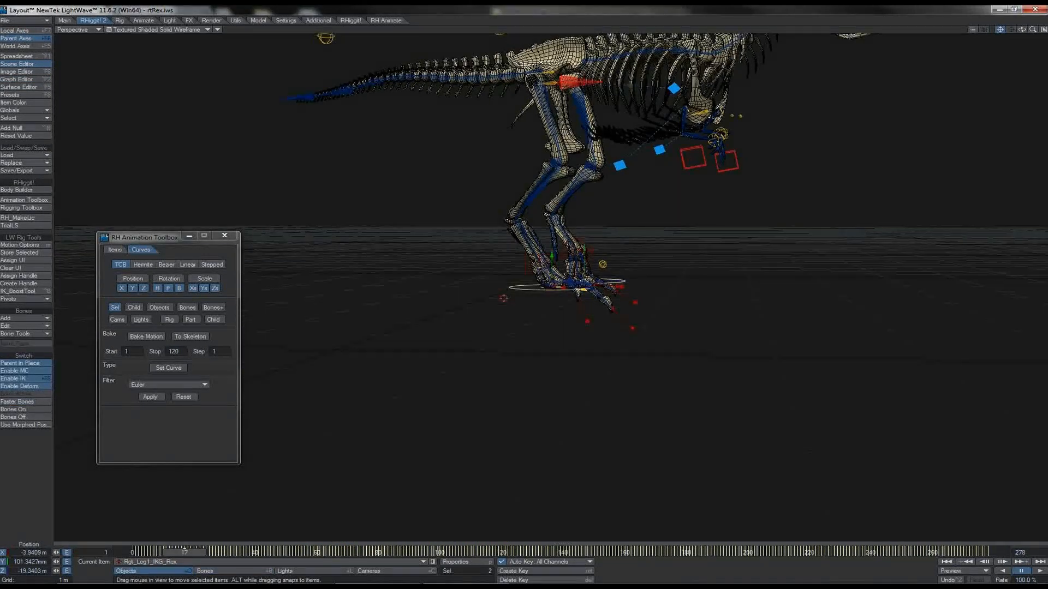
{"action": "key", "text": "5"}
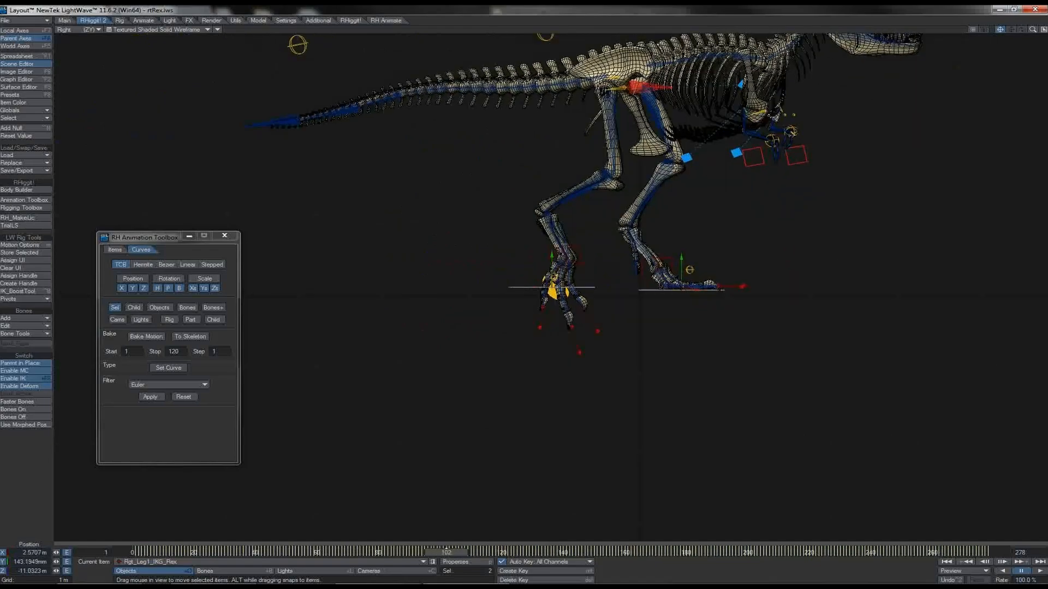
{"action": "key", "text": "ctrl+F2"}
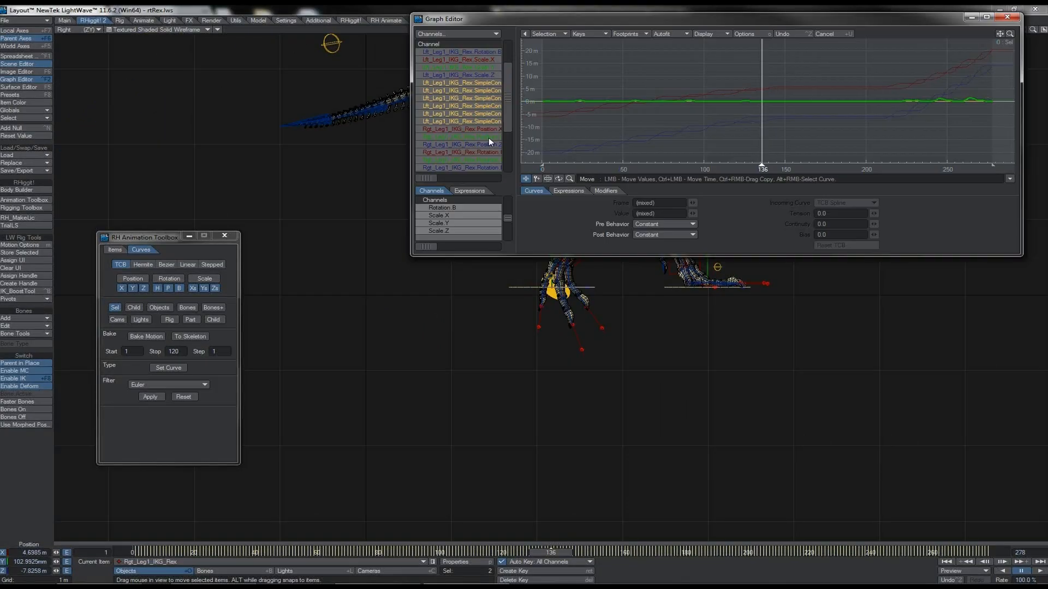
{"action": "left_click", "coordinate": [489, 137]}
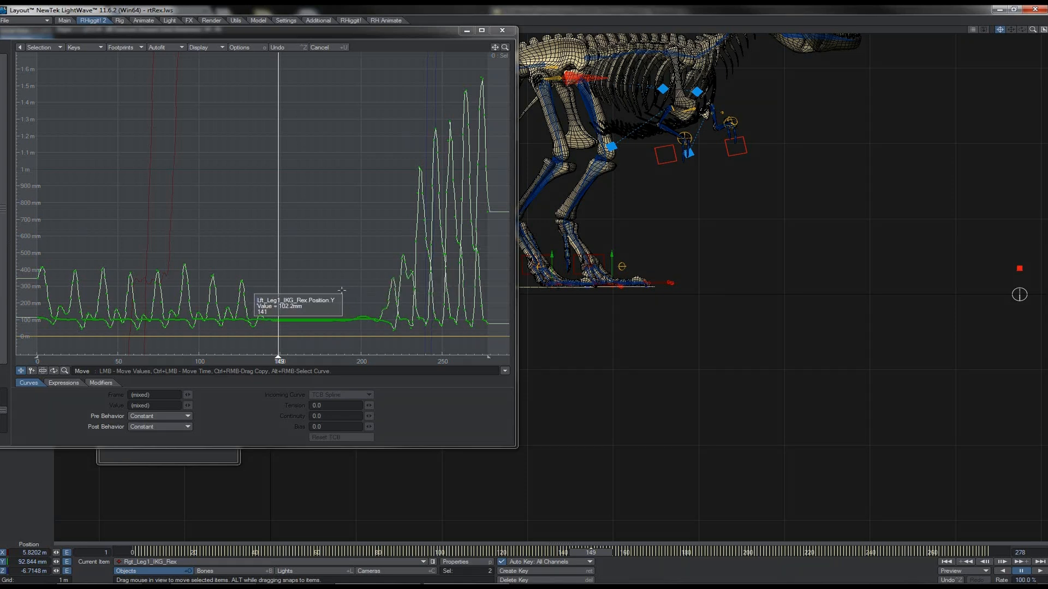
Step: Select the leg goals' Position.Y keys and lower them about 98 mm so the ground contact sits near zero
{"action": "left_click_drag", "start_coordinate": [487, 237], "coordinate": [32, 344]}
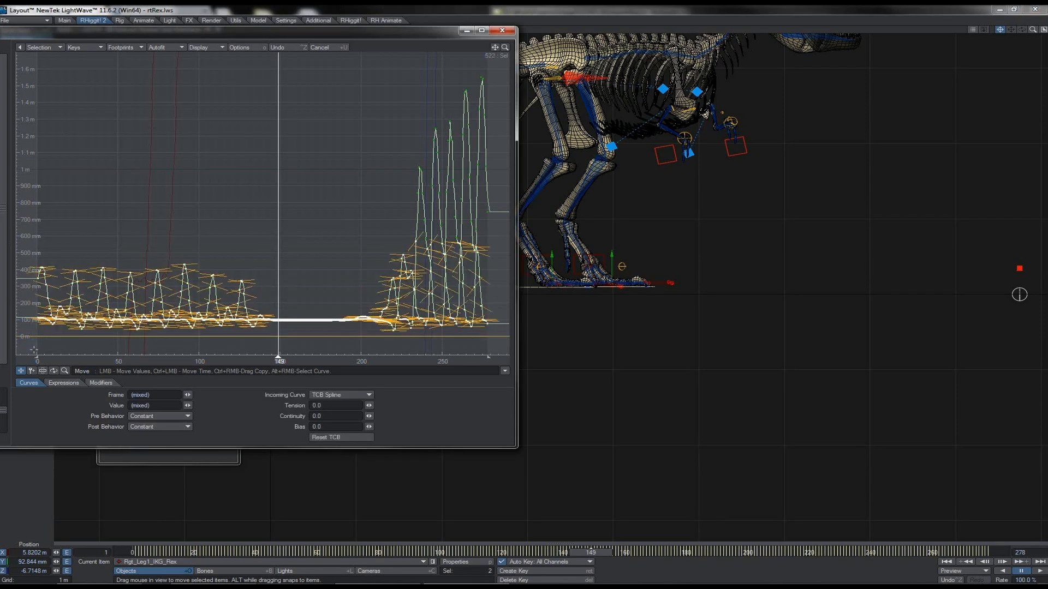
{"action": "left_click", "coordinate": [42, 370]}
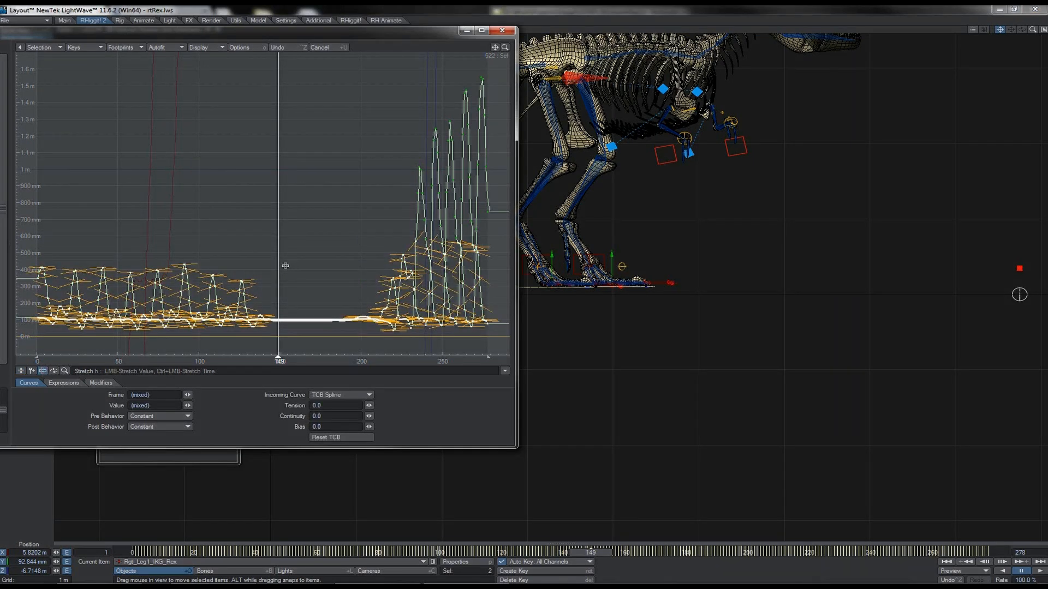
{"action": "left_click_drag", "start_coordinate": [294, 265], "coordinate": [289, 226]}
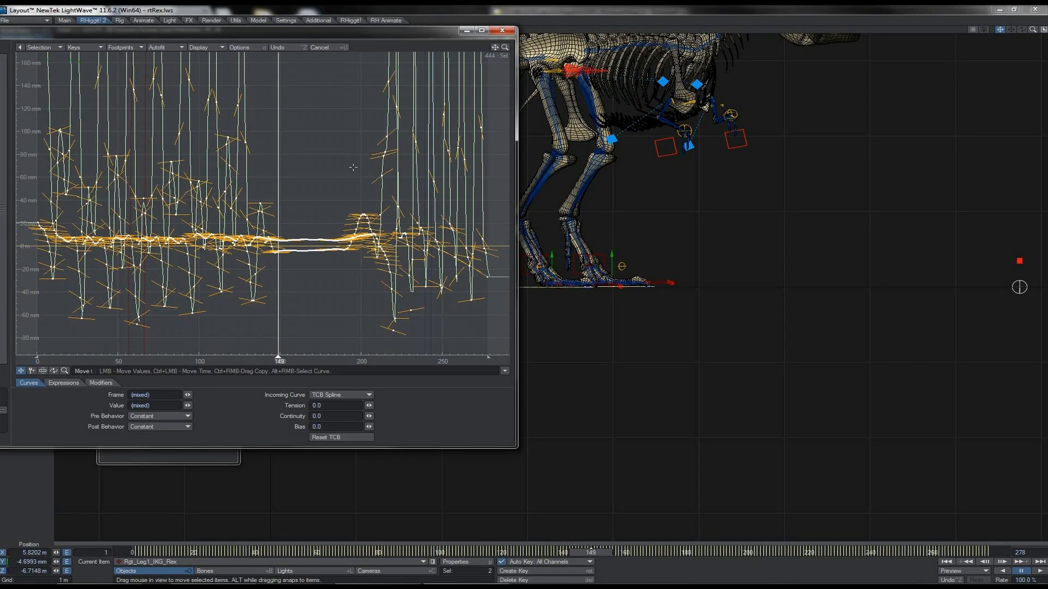
{"action": "left_click", "coordinate": [331, 226]}
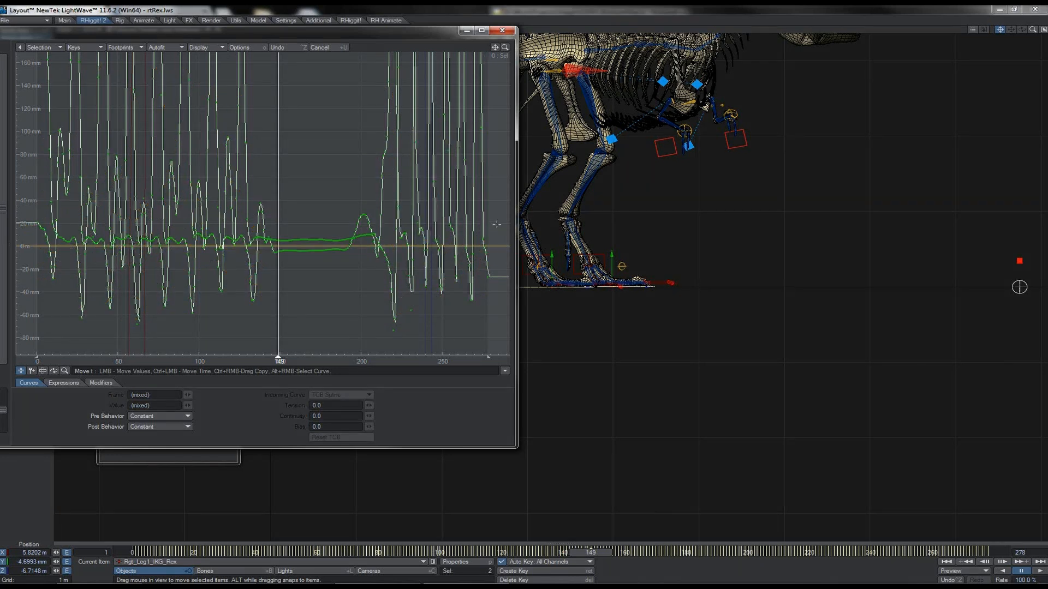
Step: Select the leg goals' Position.Y keys lying near or below ground level and set their value to 0
{"action": "right_click_drag", "start_coordinate": [478, 231], "coordinate": [46, 342]}
{"action": "left_click_drag", "start_coordinate": [168, 408], "coordinate": [129, 403]}
{"action": "key", "text": "BackSpace"}
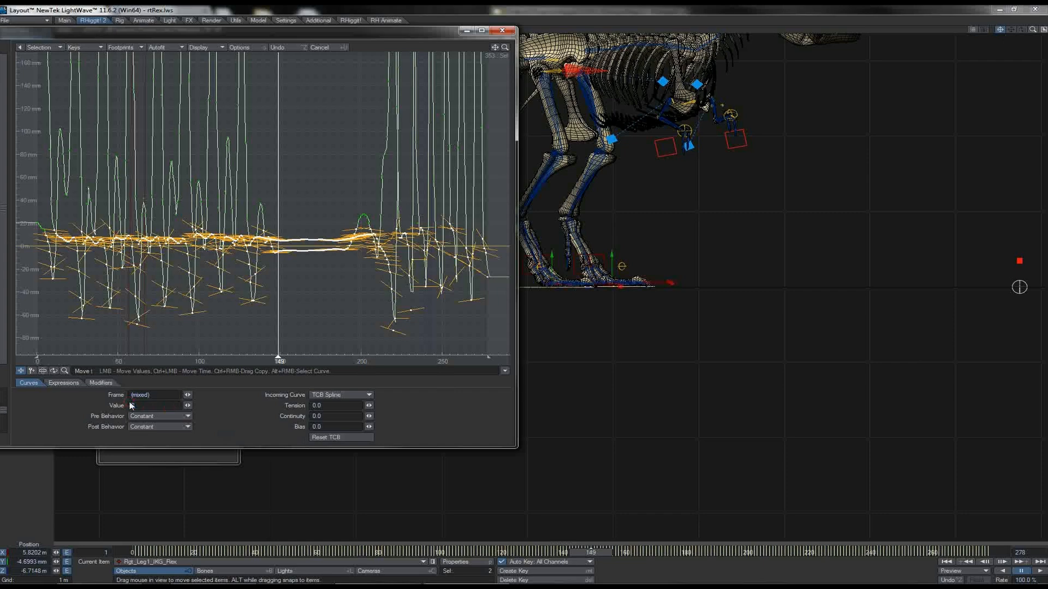
{"action": "key", "text": "Return"}
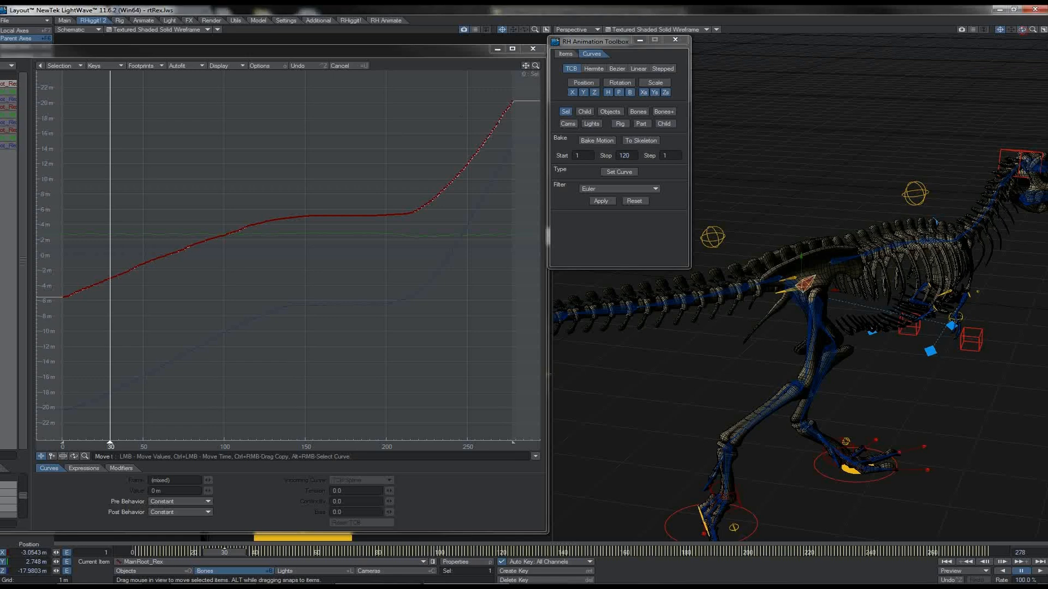
Step: Limit the curve filter to the main root's Position X and Z channels, leaving out Y and all rotation channels
{"action": "left_click_drag", "start_coordinate": [1024, 34], "coordinate": [979, 35]}
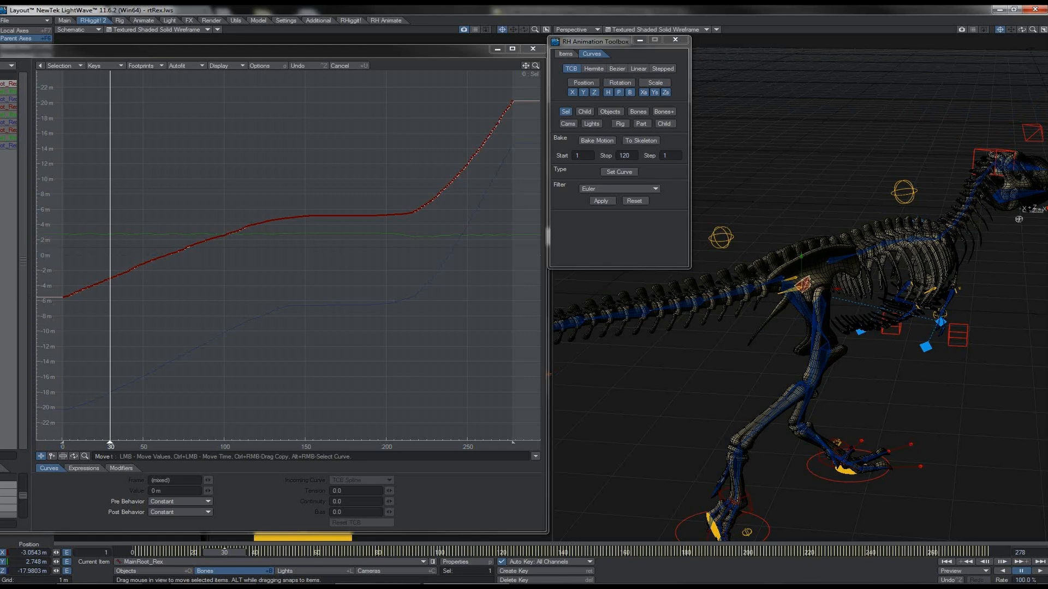
{"action": "left_click", "coordinate": [582, 84]}
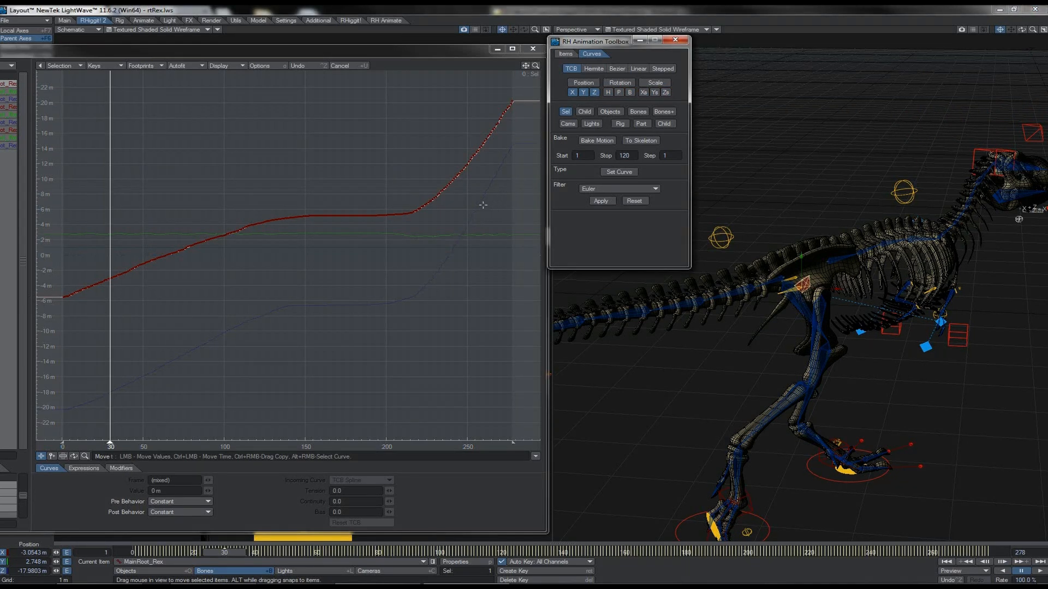
{"action": "left_click", "coordinate": [584, 94]}
{"action": "left_click_drag", "start_coordinate": [535, 66], "coordinate": [589, 66]}
{"action": "left_click_drag", "start_coordinate": [526, 66], "coordinate": [767, 47]}
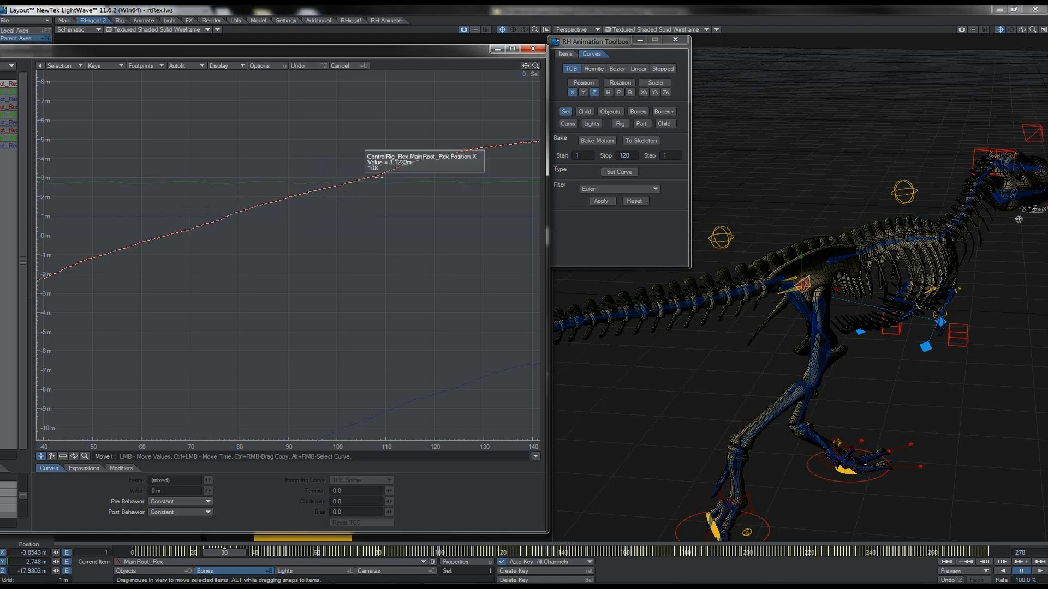
Step: Apply the Reduce filter to the main root's Position X and Z curves with strength 24 and X 0.001
{"action": "left_click", "coordinate": [606, 189]}
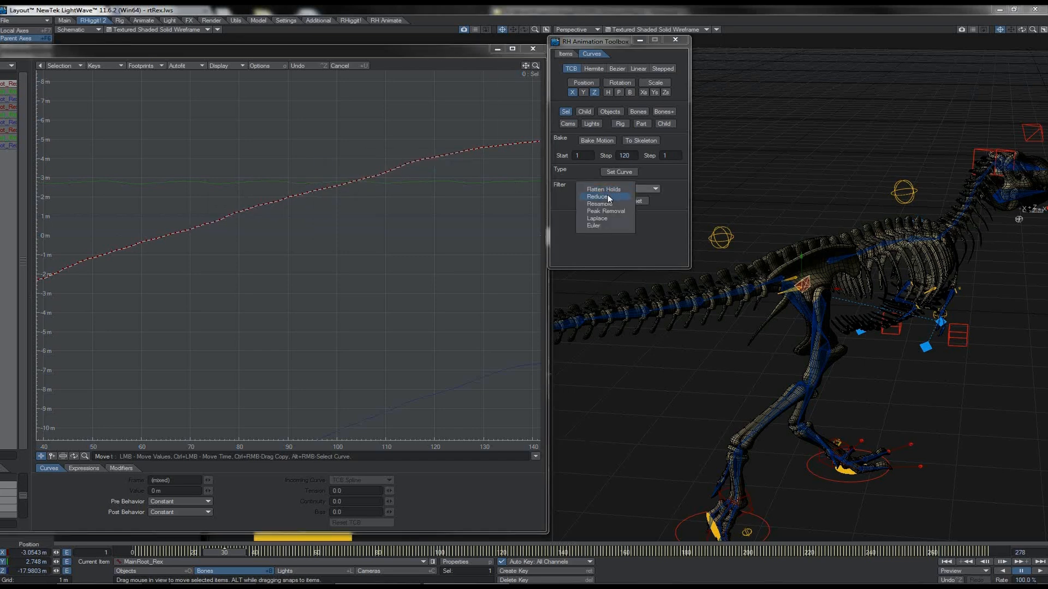
{"action": "left_click", "coordinate": [608, 196]}
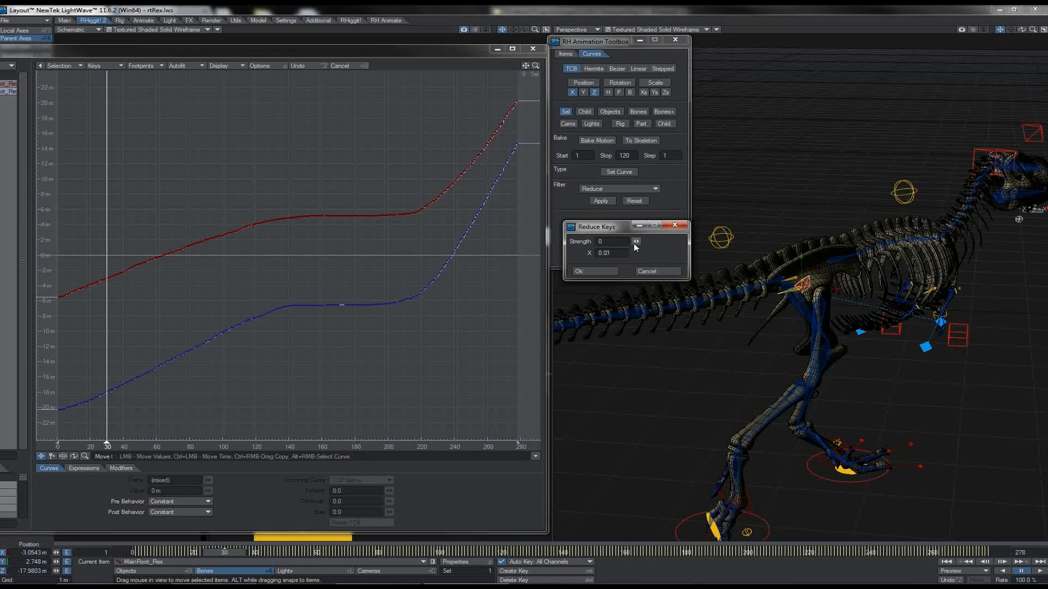
{"action": "left_click_drag", "start_coordinate": [636, 247], "coordinate": [636, 245]}
{"action": "left_click_drag", "start_coordinate": [636, 242], "coordinate": [637, 239]}
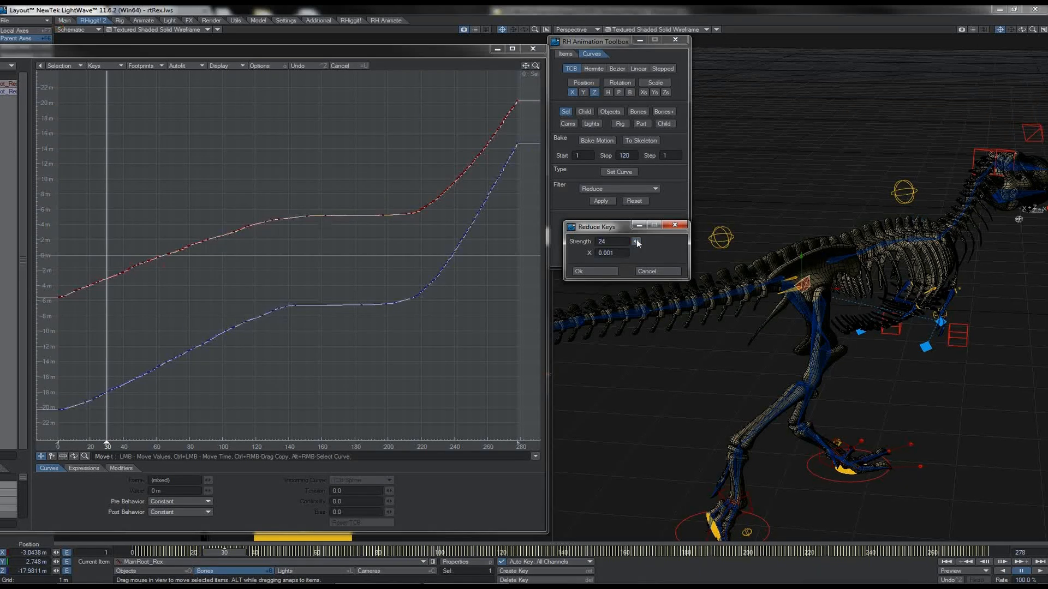
{"action": "left_click", "coordinate": [591, 271]}
Step: Apply the Reduce filter to the main root's Position.Y curve with strength 19 and X 0.001
{"action": "left_click", "coordinate": [604, 202]}
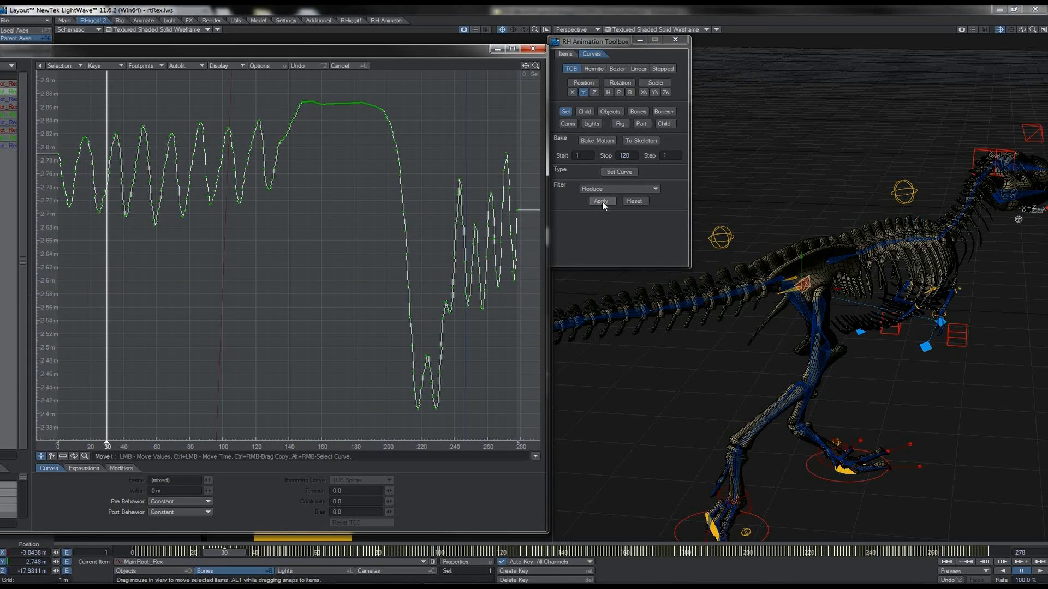
{"action": "left_click", "coordinate": [602, 200]}
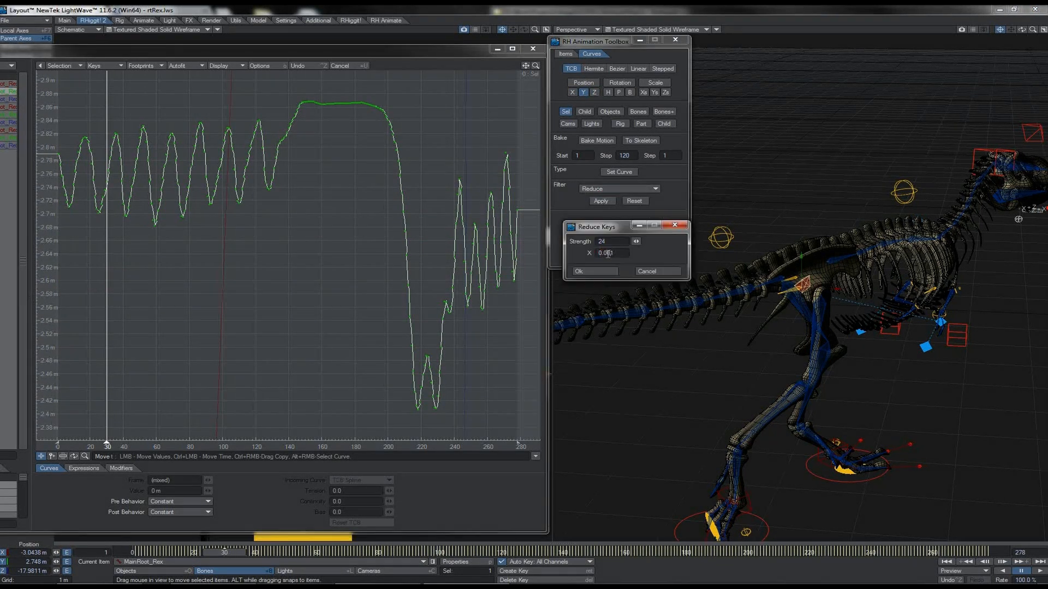
{"action": "left_click_drag", "start_coordinate": [636, 241], "coordinate": [631, 242]}
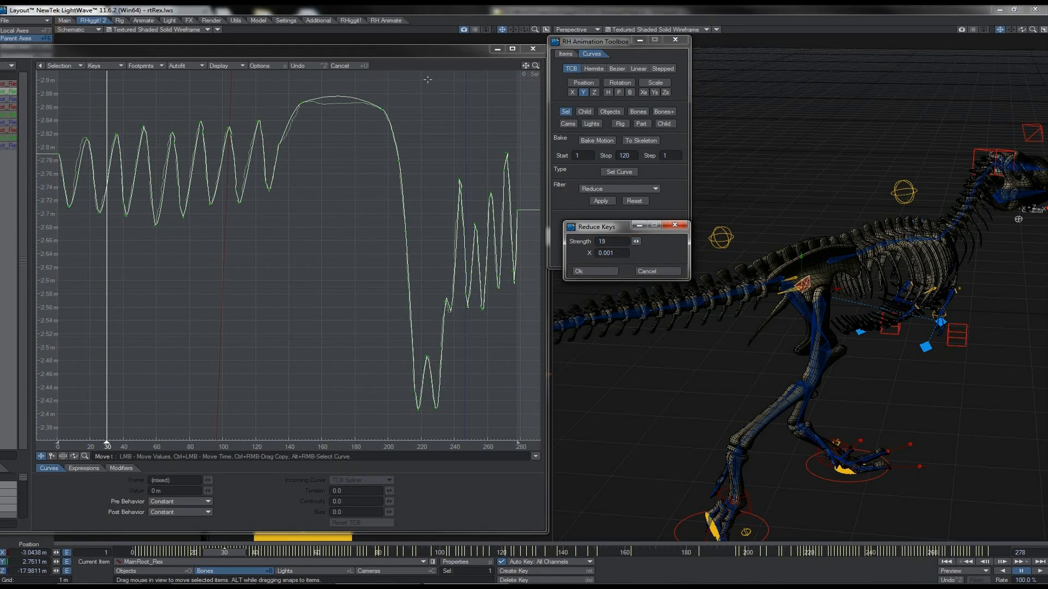
{"action": "left_click", "coordinate": [587, 271]}
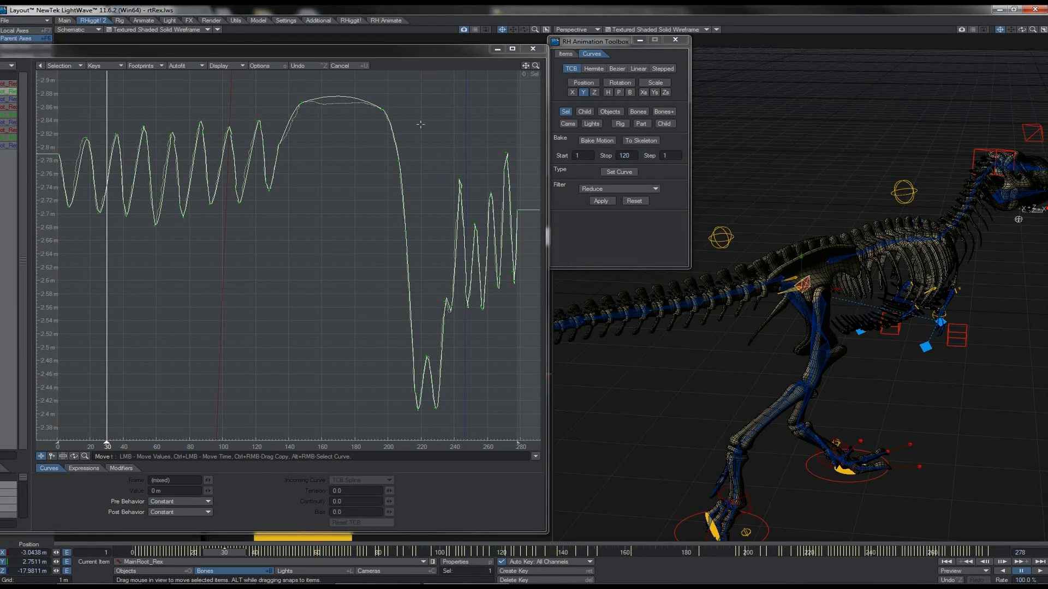
Step: Flatten the main root's Position.Y plateau by setting the tension to 0.325 at frame 196 and 0.855 at frame 148
{"action": "right_click_drag", "start_coordinate": [402, 86], "coordinate": [292, 119]}
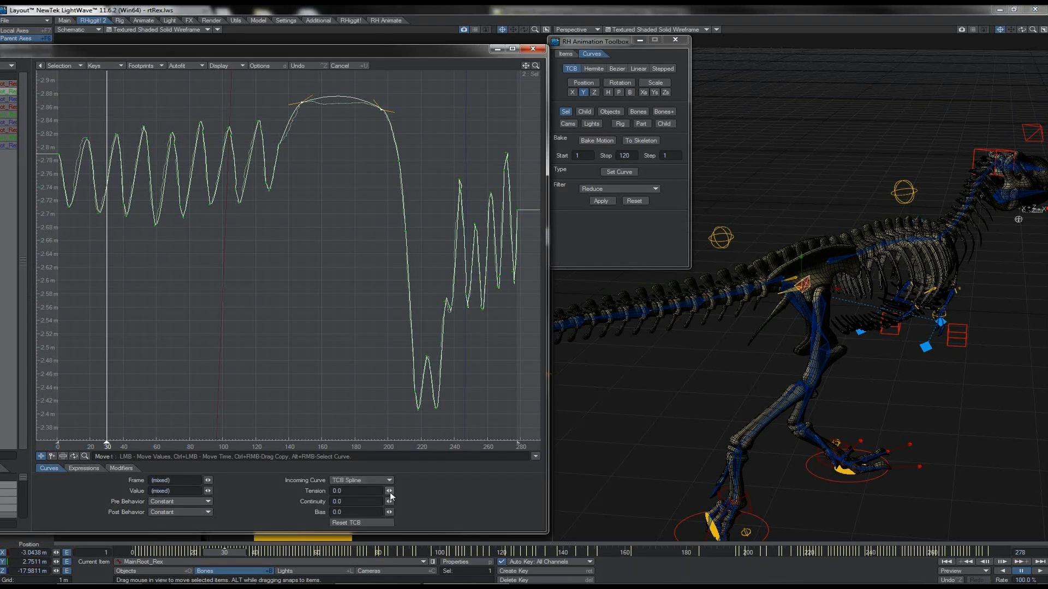
{"action": "mouse_move", "coordinate": [389, 491]}
{"action": "left_mouse_down"}
{"action": "mouse_move", "coordinate": [435, 491]}
{"action": "mouse_move", "coordinate": [376, 490]}
{"action": "mouse_move", "coordinate": [391, 493]}
{"action": "left_mouse_up"}
{"action": "left_click", "coordinate": [380, 109]}
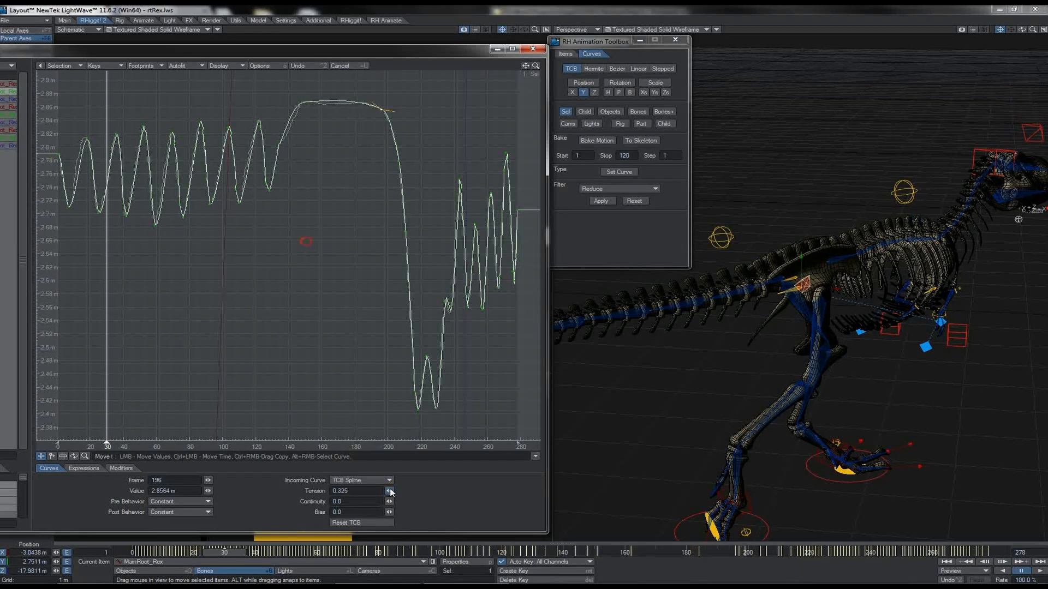
{"action": "left_click", "coordinate": [302, 102]}
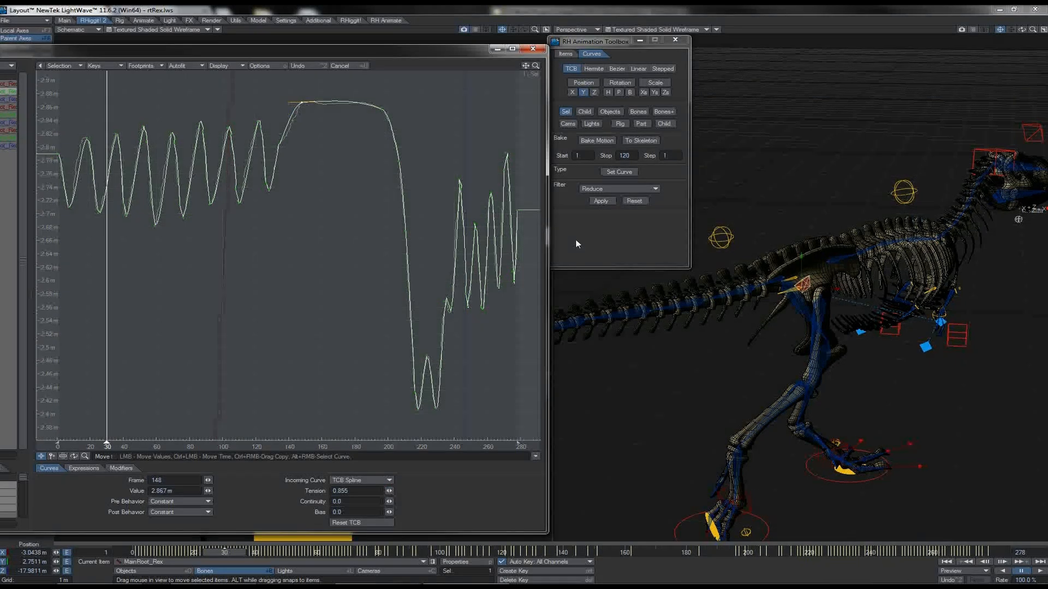
{"action": "left_click", "coordinate": [599, 203]}
{"action": "left_click_drag", "start_coordinate": [224, 552], "coordinate": [239, 552]}
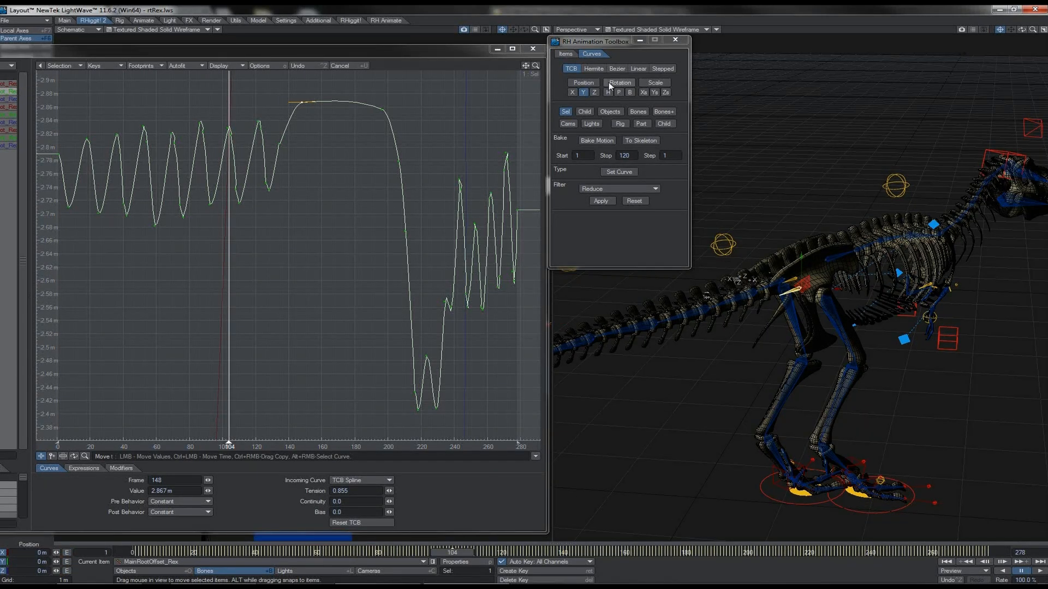
Step: Apply the Reduce filter to the main root offset's heading, pitch and bank curves, raising the strength to about 56 with X 0.003
{"action": "left_click", "coordinate": [609, 84]}
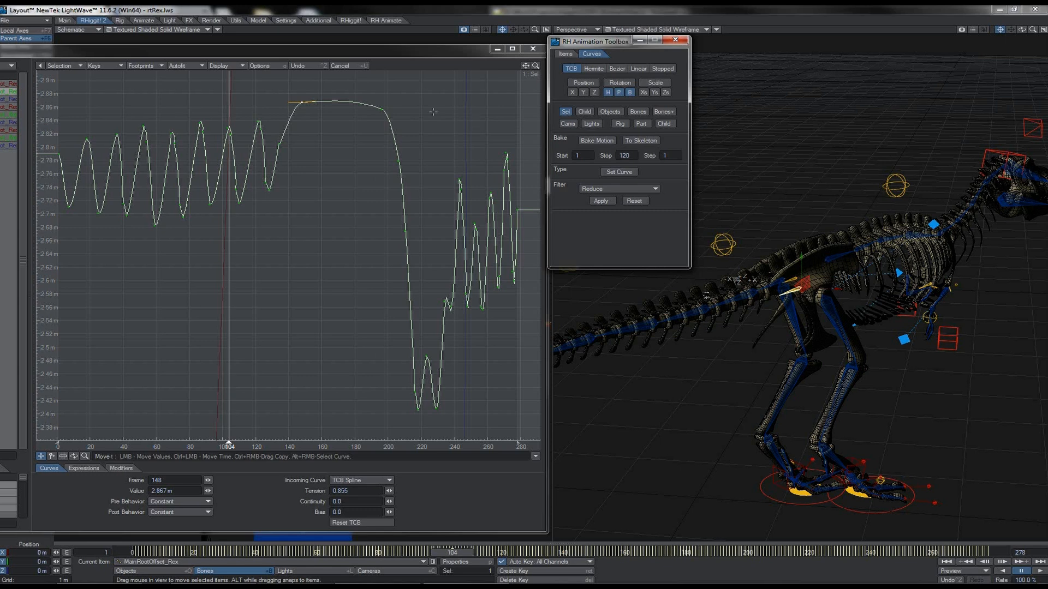
{"action": "left_click", "coordinate": [320, 53]}
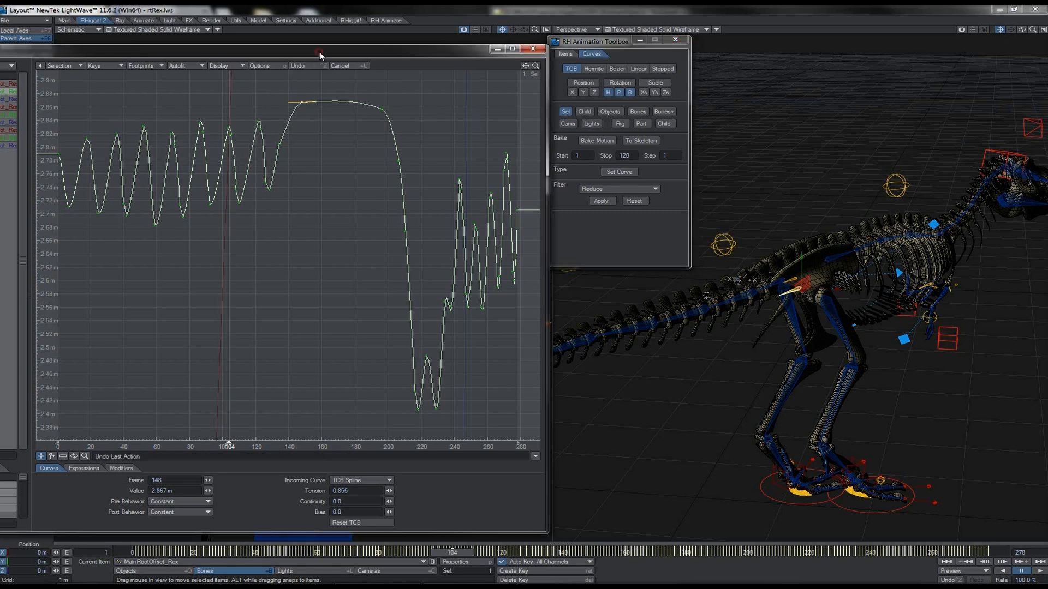
{"action": "key", "text": "shift+g"}
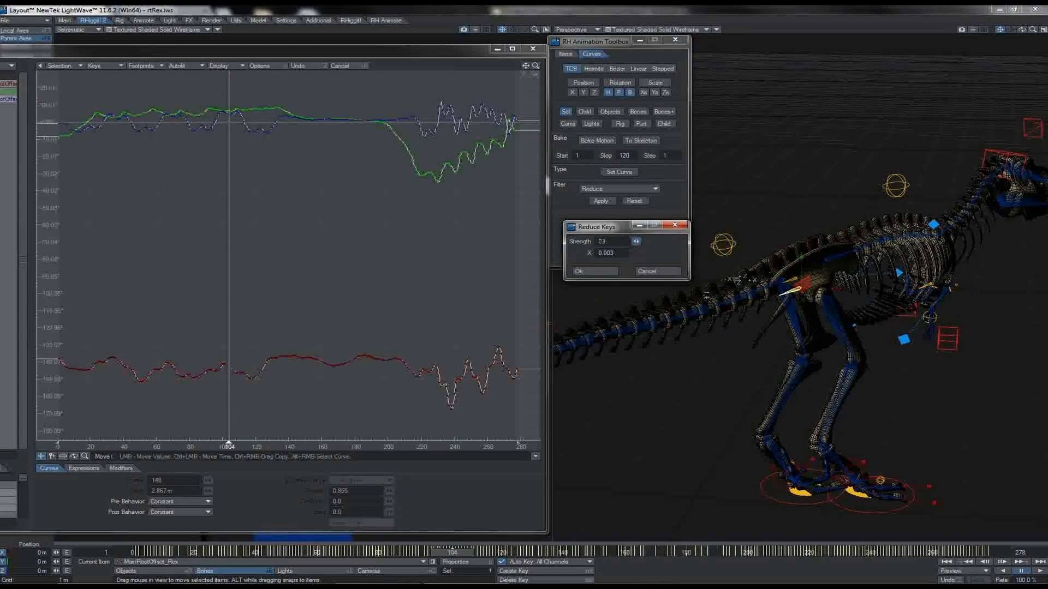
{"action": "left_click_drag", "start_coordinate": [635, 241], "coordinate": [636, 241]}
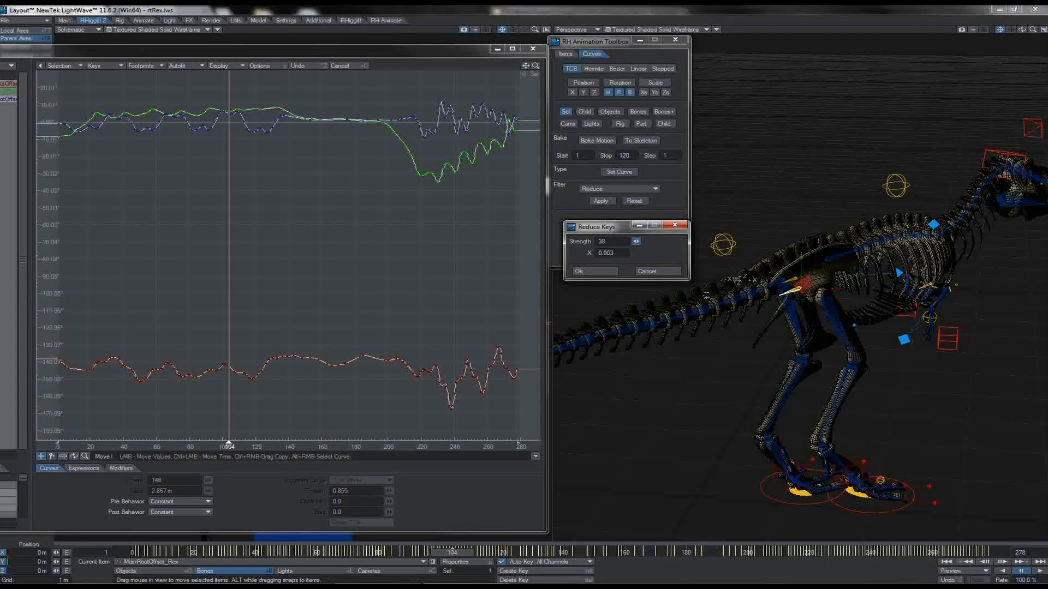
{"action": "left_click_drag", "start_coordinate": [636, 241], "coordinate": [644, 241]}
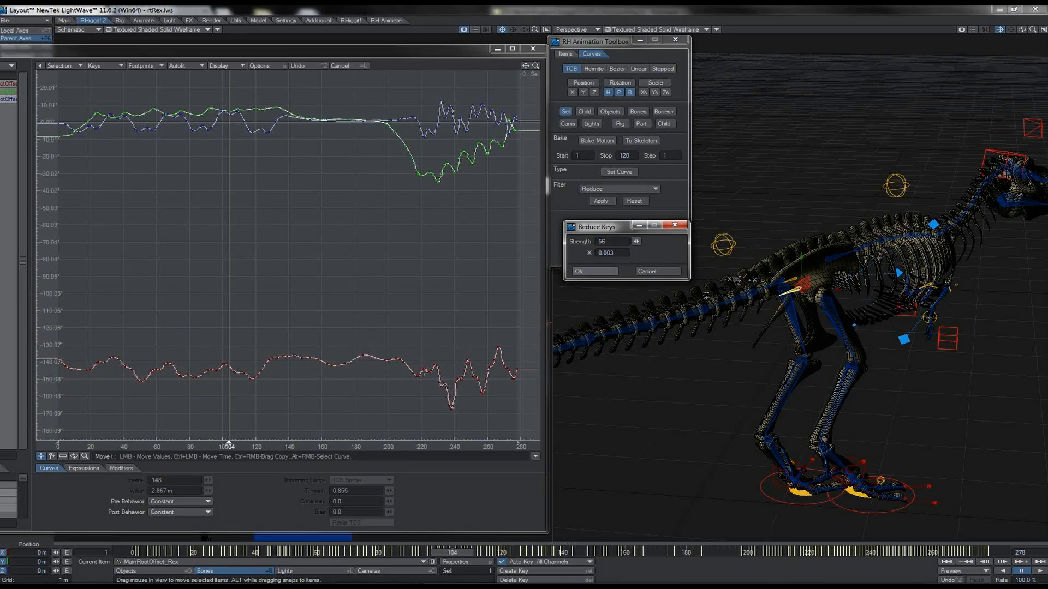
{"action": "left_click_drag", "start_coordinate": [637, 242], "coordinate": [631, 253]}
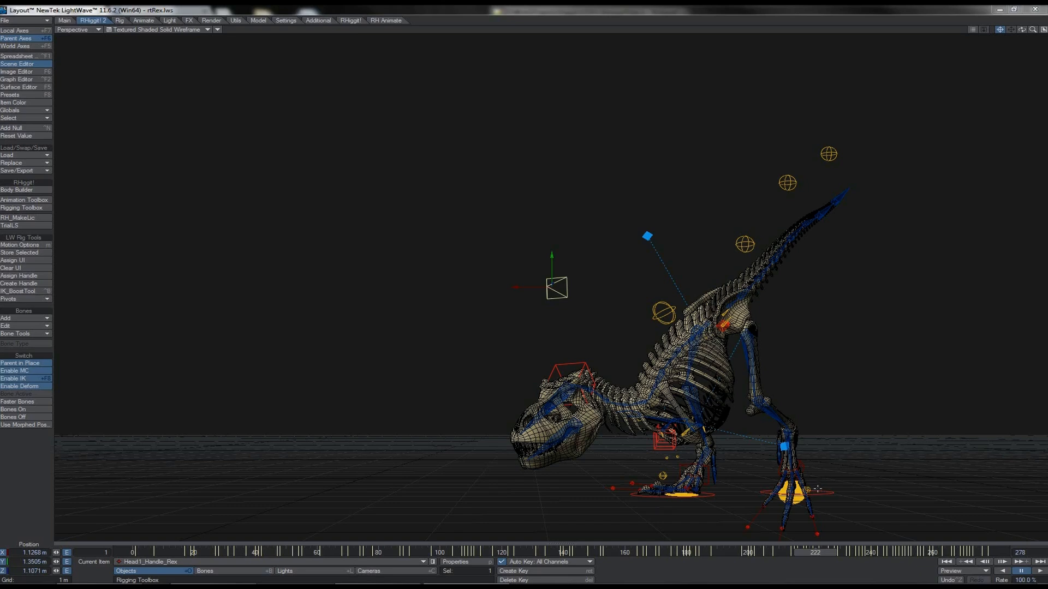
Step: Select both leg IK goals and reduce their Position X and Z keys at strength 82 with X 0.001, and their Position.Y keys
{"action": "left_click", "coordinate": [818, 490]}
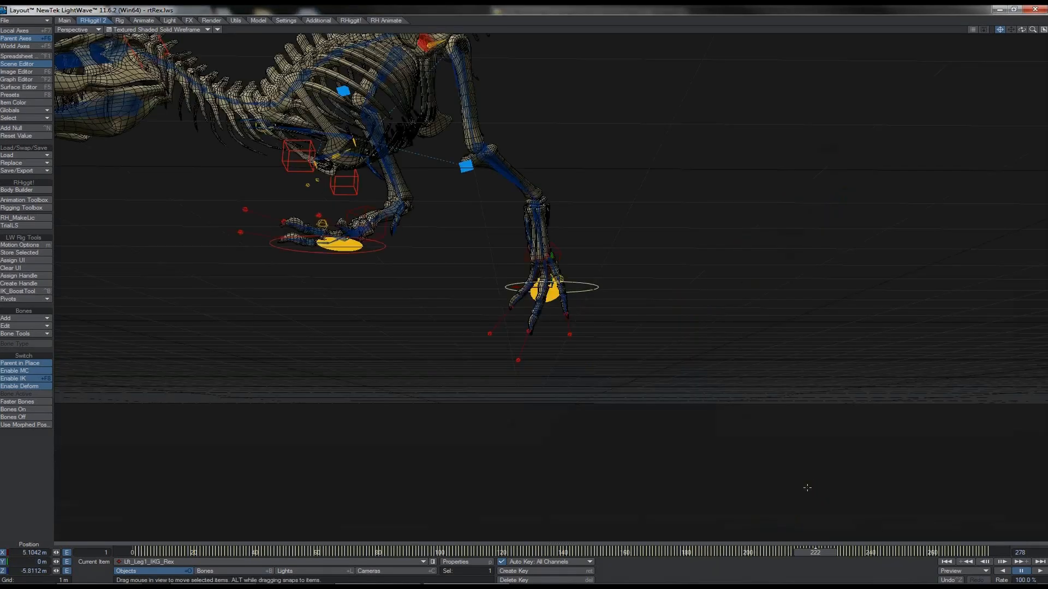
{"action": "left_click", "coordinate": [381, 253], "text": "shift"}
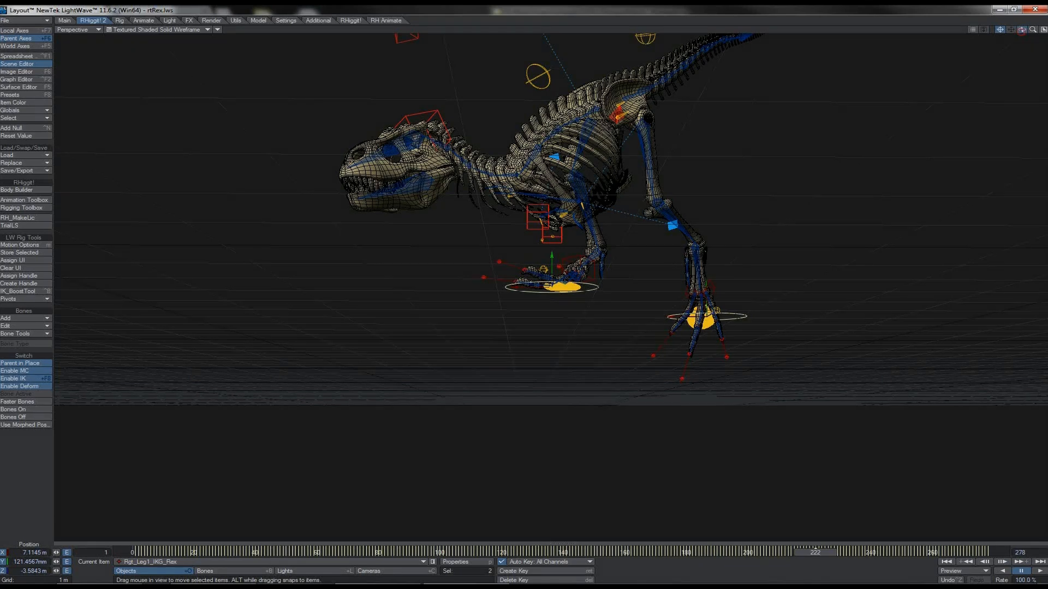
{"action": "left_click_drag", "start_coordinate": [1022, 29], "coordinate": [1016, 54]}
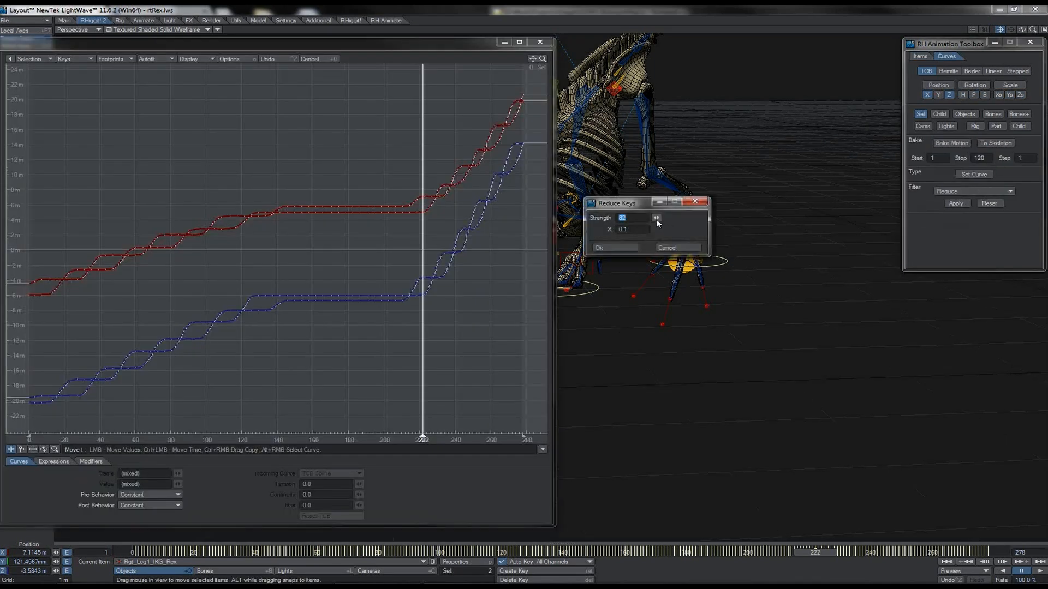
{"action": "left_click", "coordinate": [655, 218]}
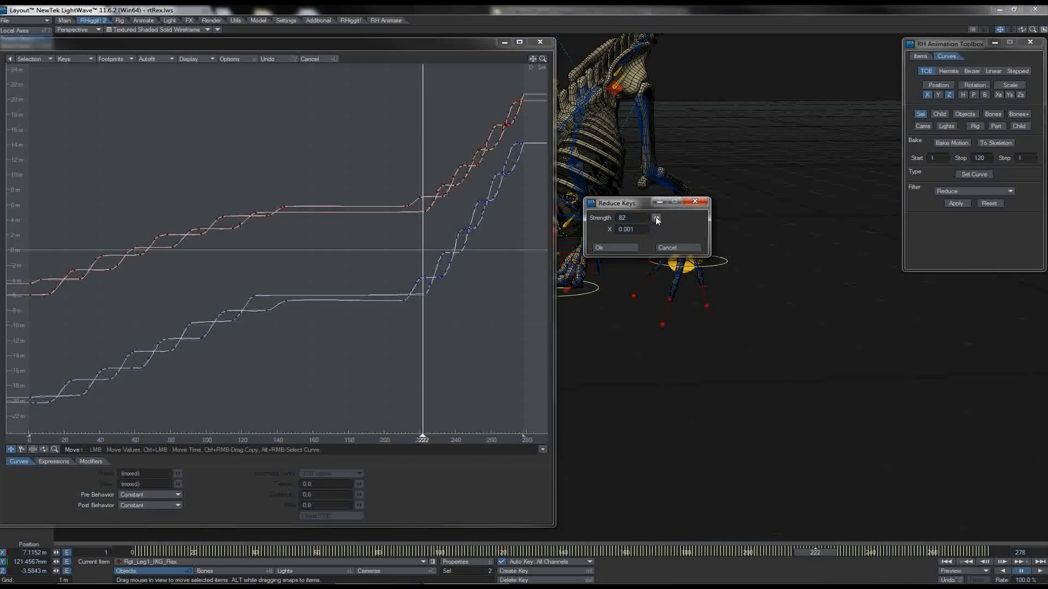
{"action": "left_click_drag", "start_coordinate": [657, 220], "coordinate": [665, 220]}
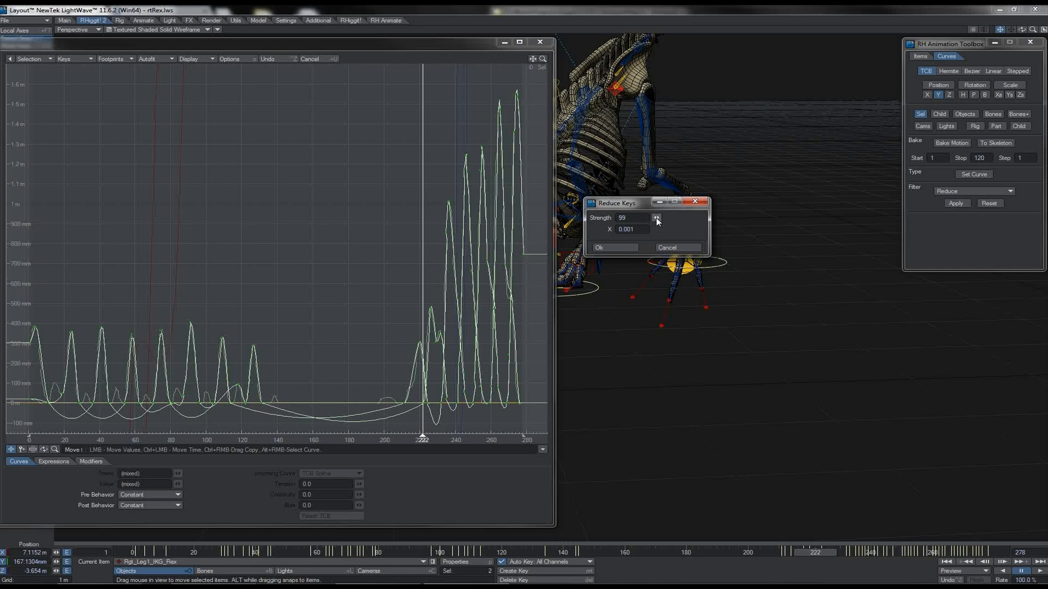
{"action": "left_click_drag", "start_coordinate": [657, 220], "coordinate": [658, 220]}
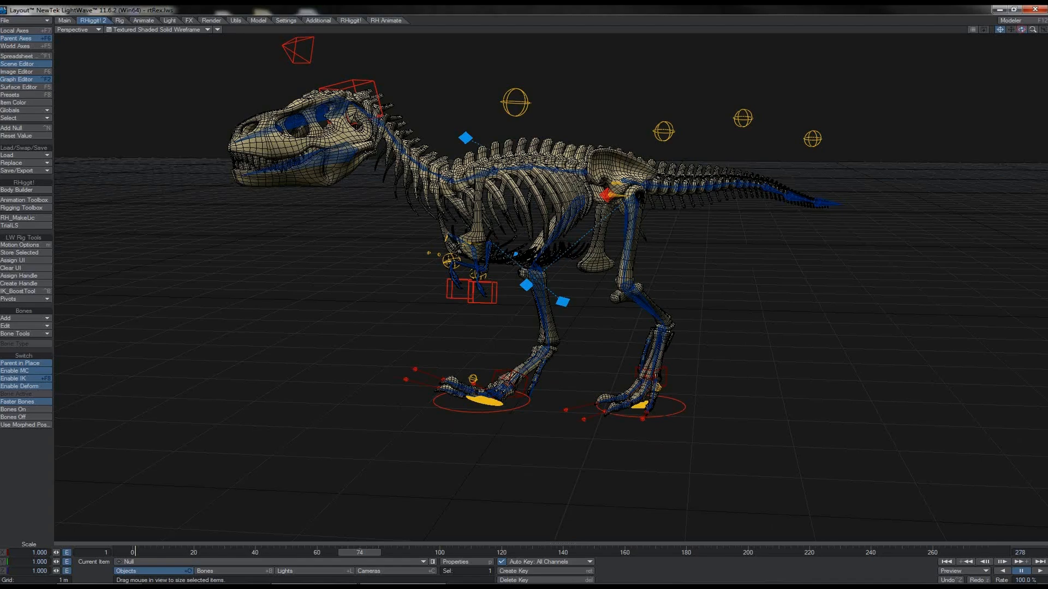
Step: Scrub through the walk and isolate the left leg IK goal offset's pitch rotation curve in the Graph Editor
{"action": "left_click_drag", "start_coordinate": [1022, 29], "coordinate": [963, 15]}
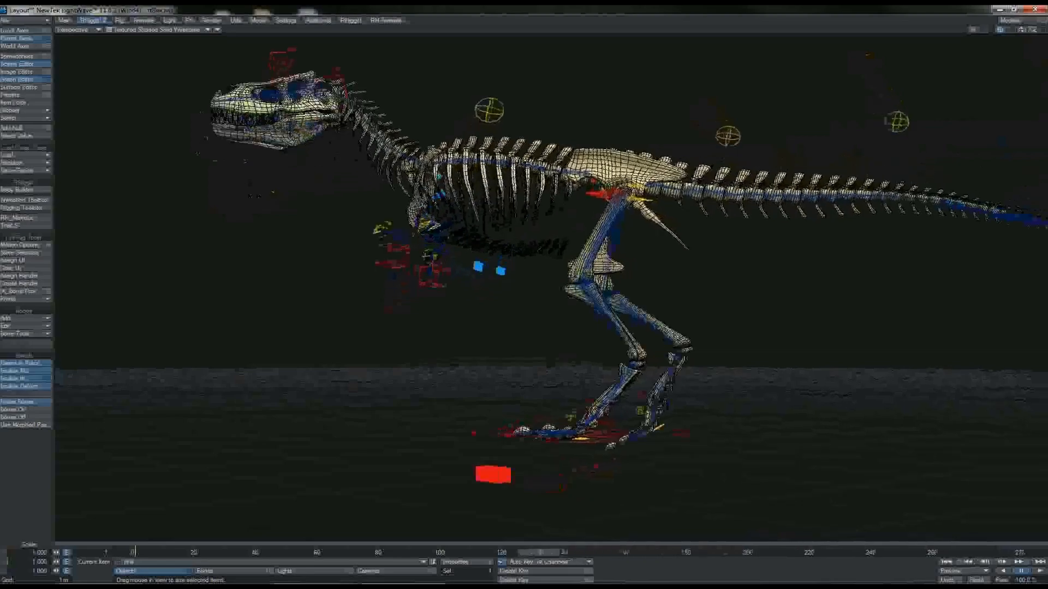
{"action": "left_click_drag", "start_coordinate": [216, 552], "coordinate": [136, 553]}
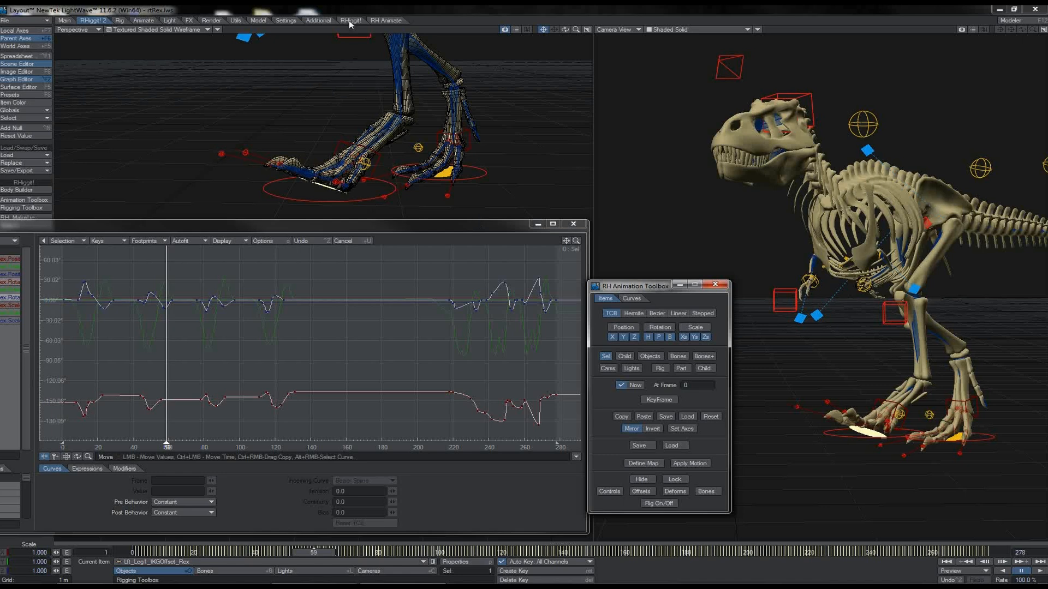
{"action": "key", "text": "y"}
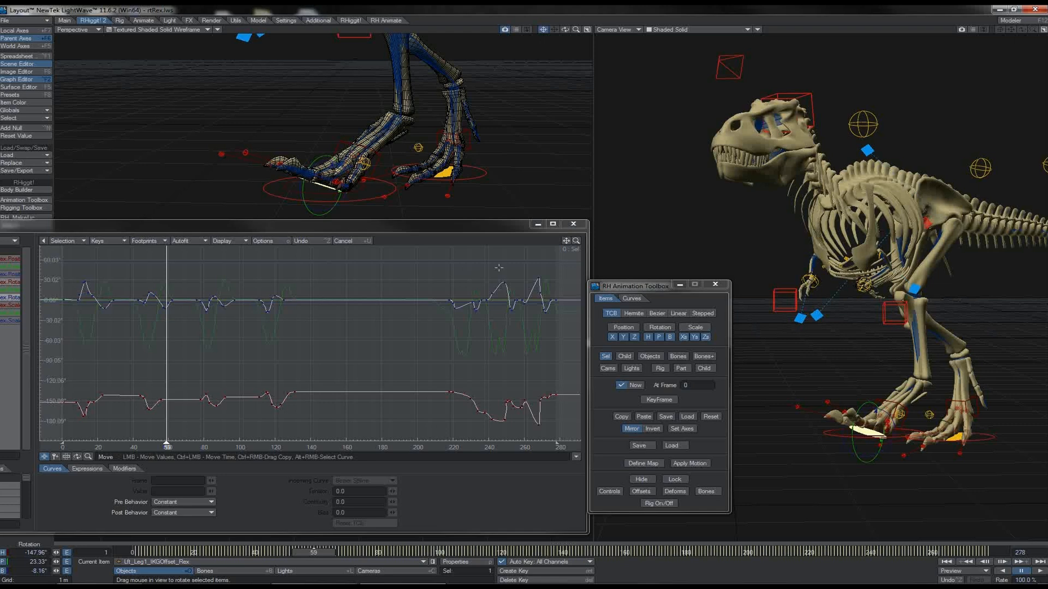
{"action": "left_click_drag", "start_coordinate": [519, 256], "coordinate": [421, 406]}
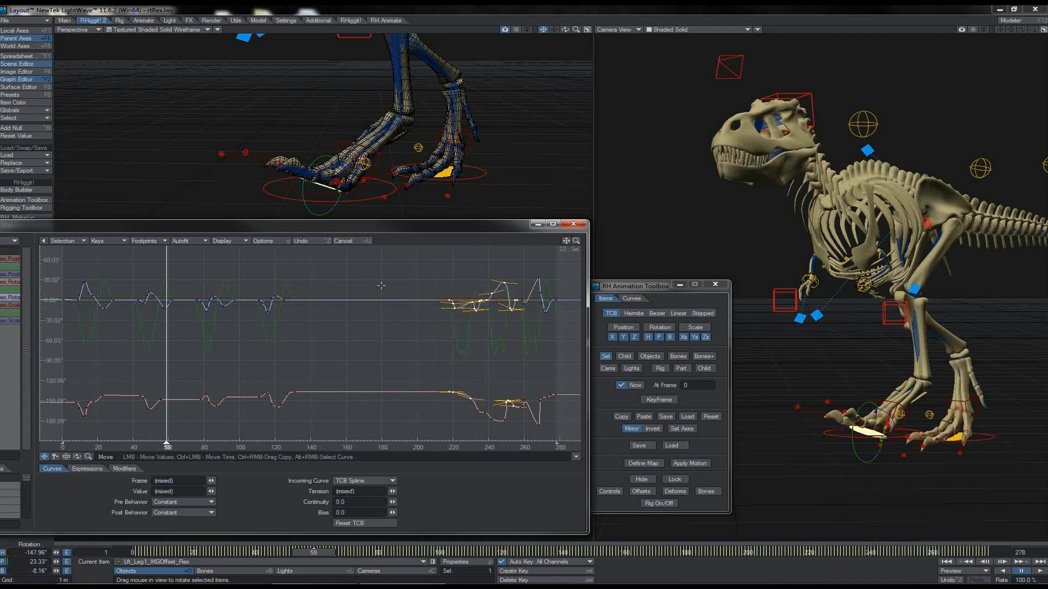
{"action": "left_click", "coordinate": [15, 290]}
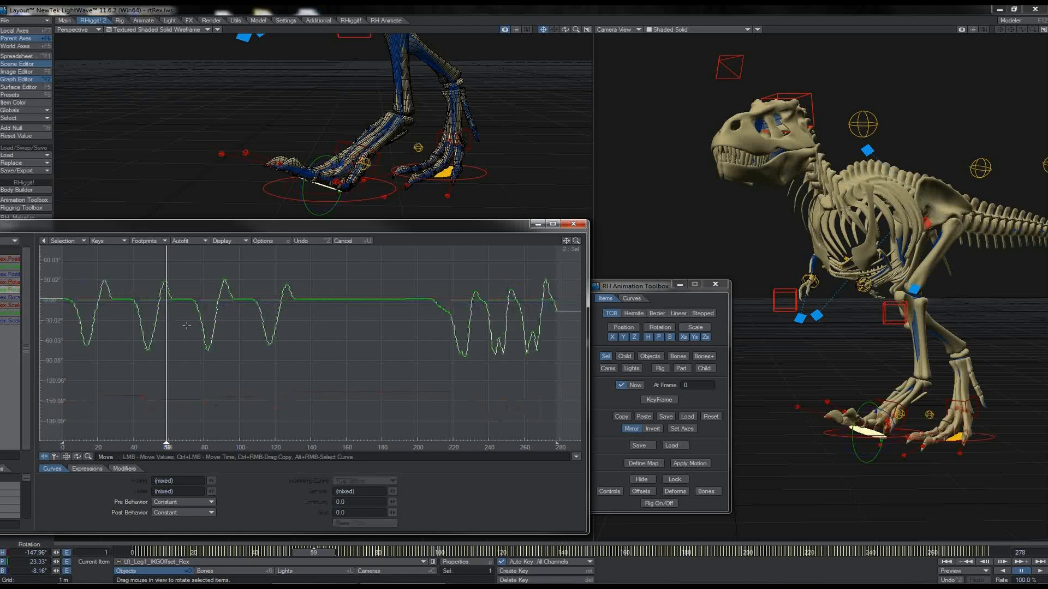
{"action": "left_click", "coordinate": [306, 551]}
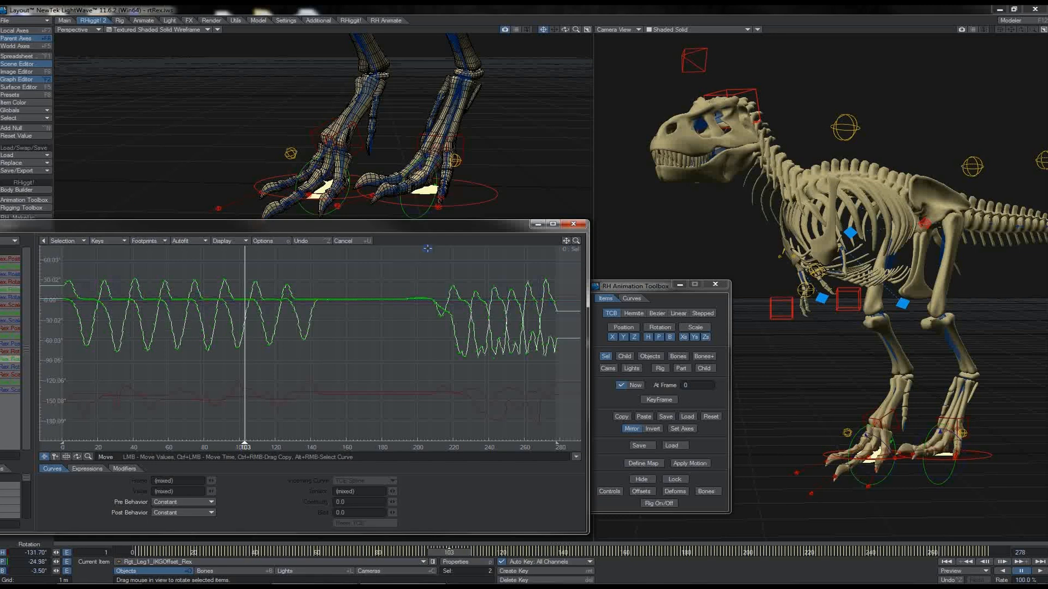
Step: Select both leg IK goal offsets' pitch keys up to about frame 205, set their value to 0 and scrub the result
{"action": "left_click_drag", "start_coordinate": [427, 249], "coordinate": [60, 386]}
{"action": "left_click", "coordinate": [163, 492]}
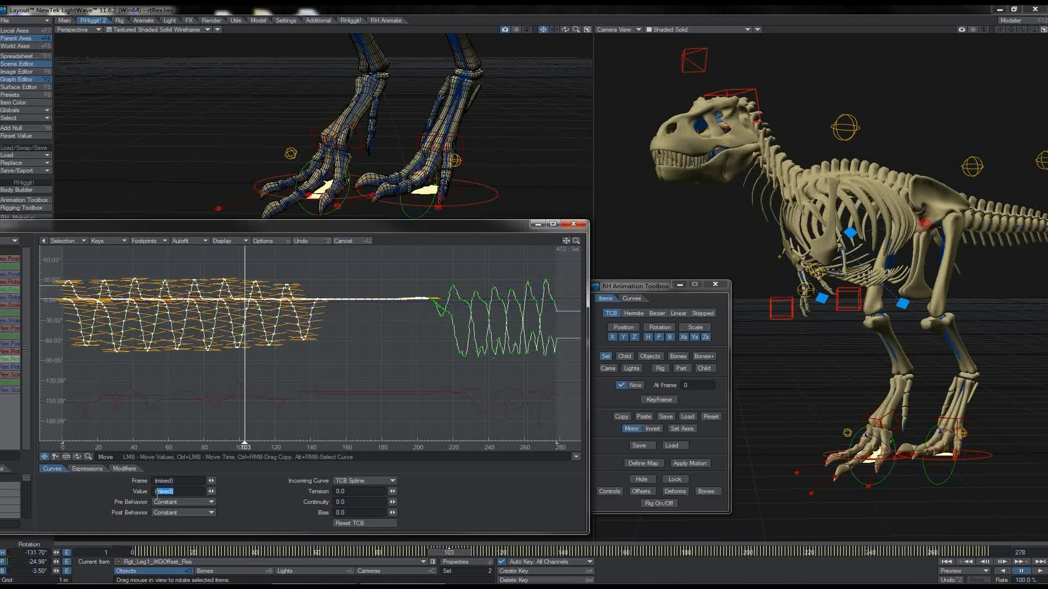
{"action": "type", "text": "0"}
{"action": "key", "text": "Return"}
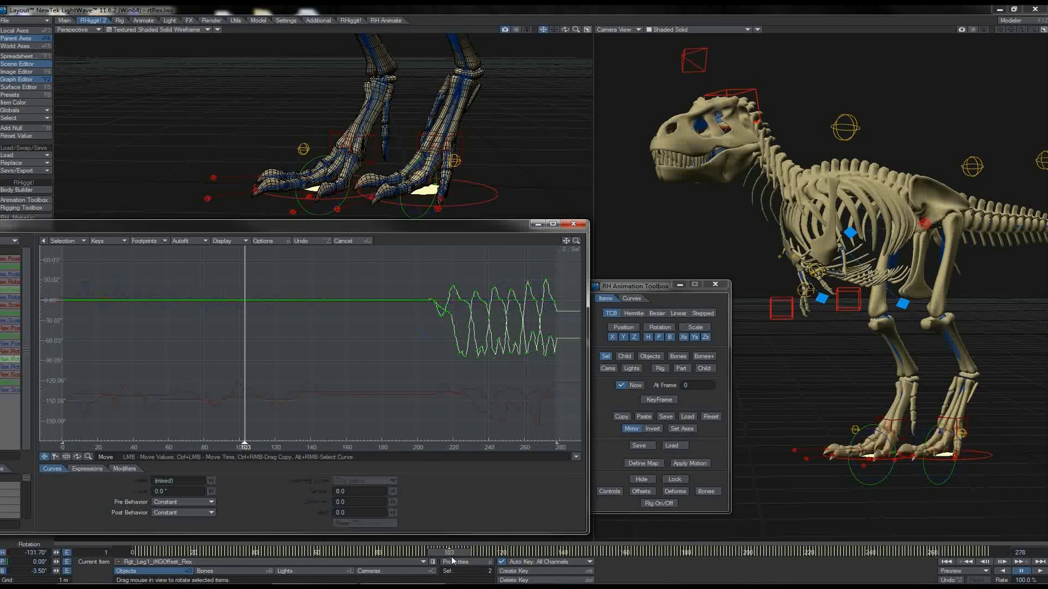
{"action": "mouse_move", "coordinate": [452, 556]}
{"action": "left_mouse_down"}
{"action": "mouse_move", "coordinate": [158, 554]}
{"action": "mouse_move", "coordinate": [368, 553]}
{"action": "mouse_move", "coordinate": [255, 553]}
{"action": "left_mouse_up"}
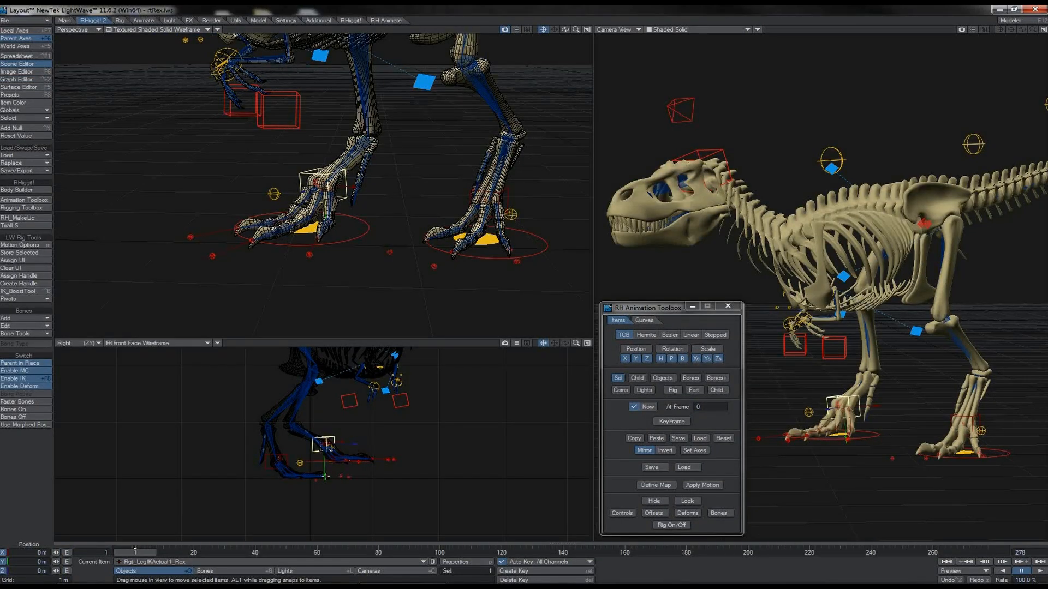
Step: Reposition the right LegIKActual control at frame 1 and move the left one to about Y -156 mm at frame 10, scrubbing through the step
{"action": "mouse_move", "coordinate": [325, 477]}
{"action": "left_mouse_down"}
{"action": "mouse_move", "coordinate": [325, 426]}
{"action": "mouse_move", "coordinate": [325, 457]}
{"action": "left_mouse_up"}
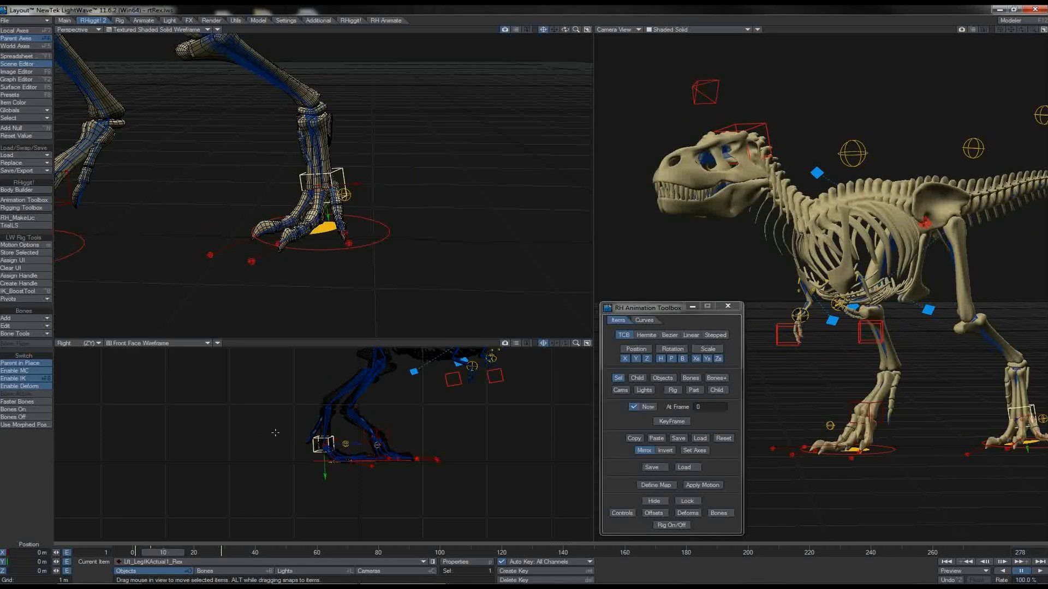
{"action": "left_click_drag", "start_coordinate": [354, 440], "coordinate": [361, 431]}
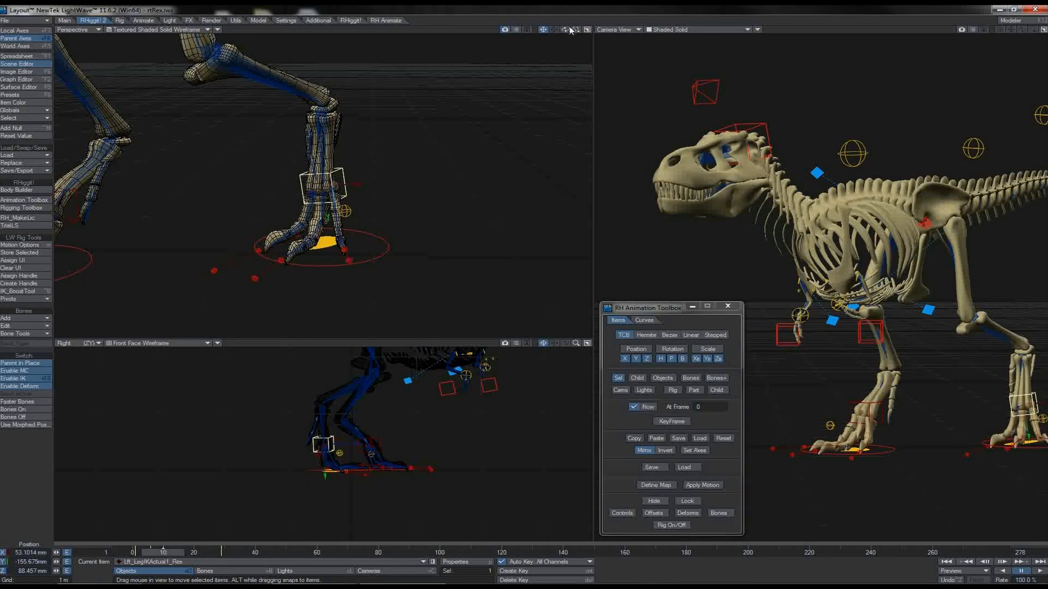
{"action": "left_click_drag", "start_coordinate": [565, 30], "coordinate": [566, 30]}
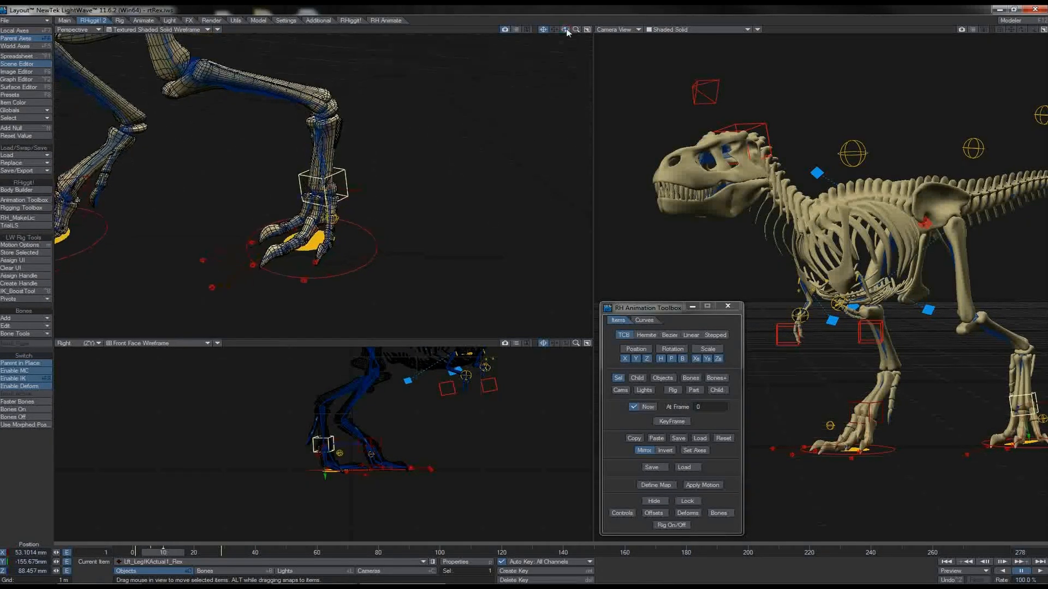
{"action": "key", "text": "shift+Left"}
{"action": "key", "text": "shift+Right"}
{"action": "left_click_drag", "start_coordinate": [566, 29], "coordinate": [566, 30]}
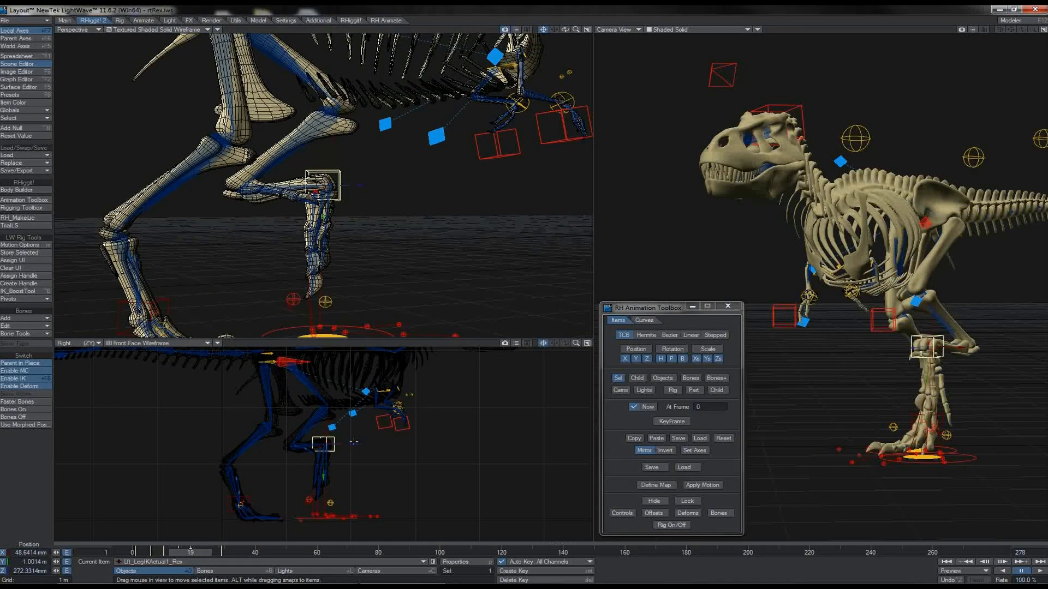
{"action": "mouse_move", "coordinate": [191, 552]}
{"action": "left_mouse_down"}
{"action": "mouse_move", "coordinate": [176, 553]}
{"action": "mouse_move", "coordinate": [206, 552]}
{"action": "mouse_move", "coordinate": [150, 552]}
{"action": "mouse_move", "coordinate": [206, 552]}
{"action": "left_mouse_up"}
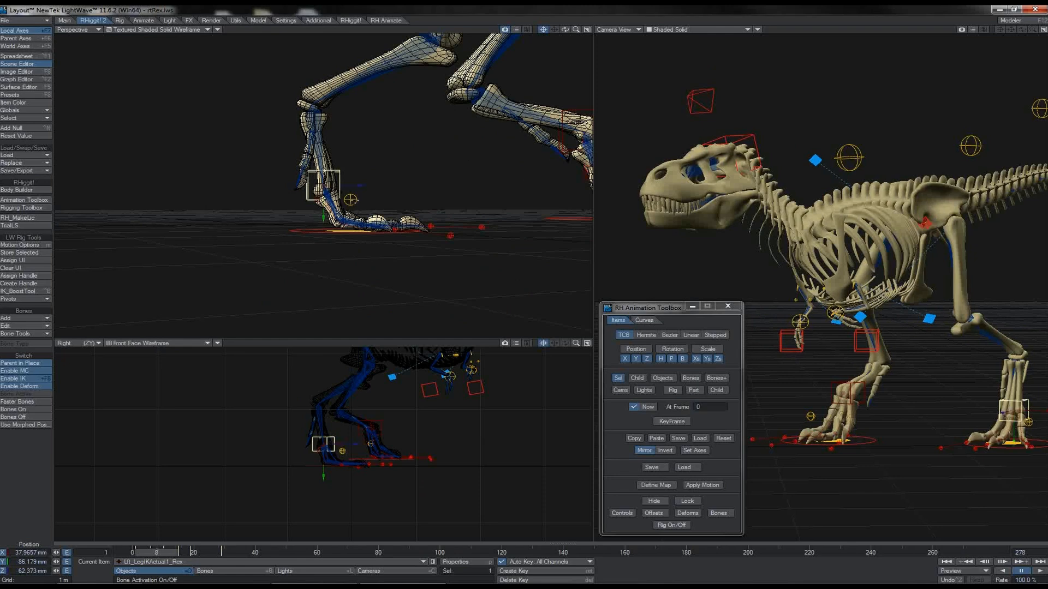
{"action": "left_click", "coordinate": [355, 200]}
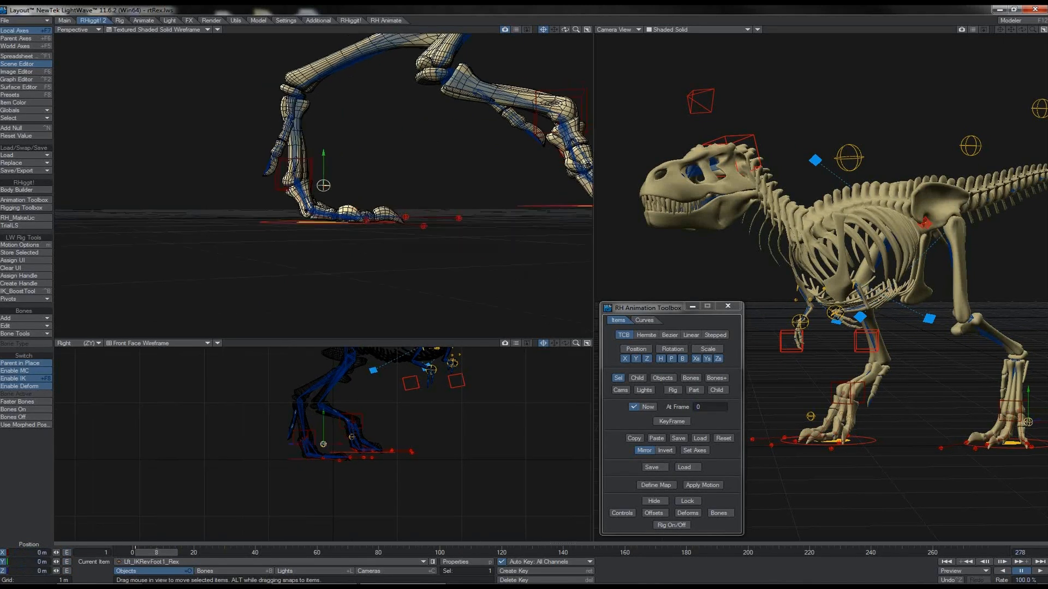
{"action": "mouse_move", "coordinate": [323, 156]}
{"action": "left_mouse_down"}
{"action": "mouse_move", "coordinate": [323, 180]}
{"action": "mouse_move", "coordinate": [323, 128]}
{"action": "mouse_move", "coordinate": [323, 166]}
{"action": "left_mouse_up"}
{"action": "key", "text": "Delete"}
{"action": "key", "text": "Return"}
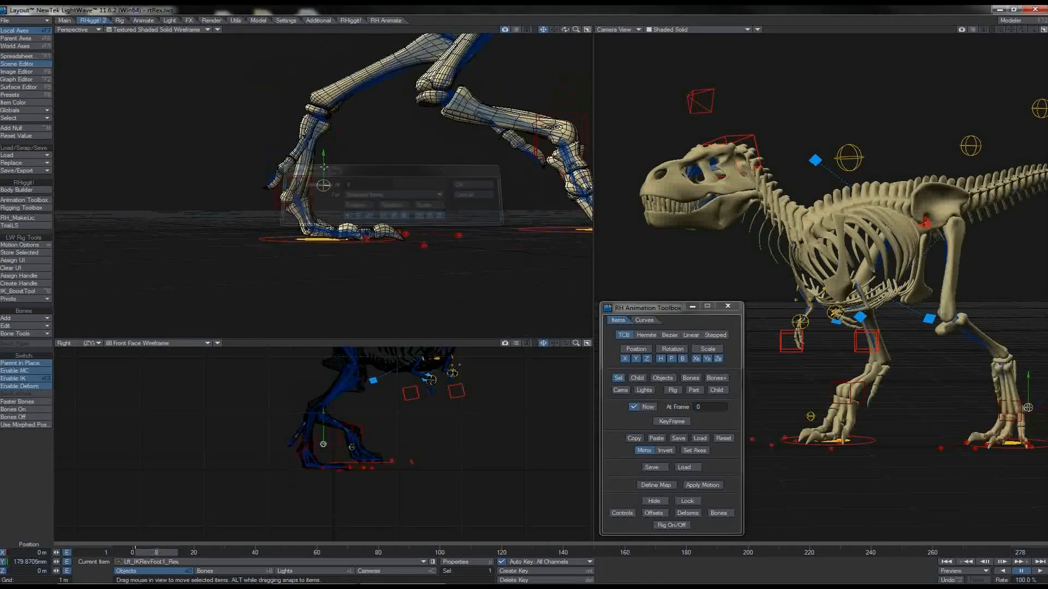
{"action": "key", "text": "shift+Left"}
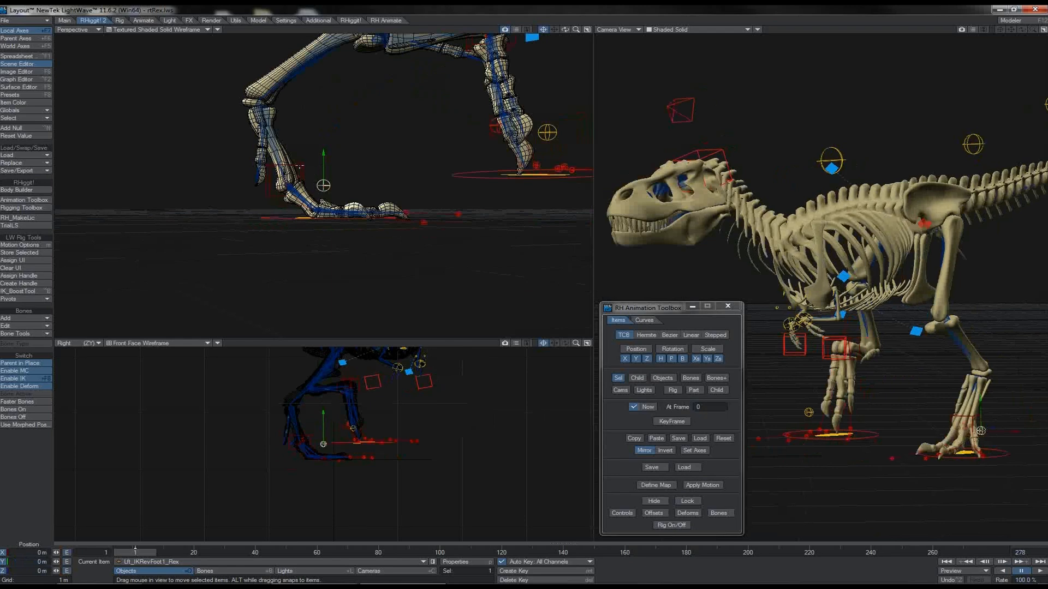
Step: Set the left reverse-foot control (Lft_IKRevFoot1) to about Y 120 mm at frame 10
{"action": "left_click", "coordinate": [300, 165]}
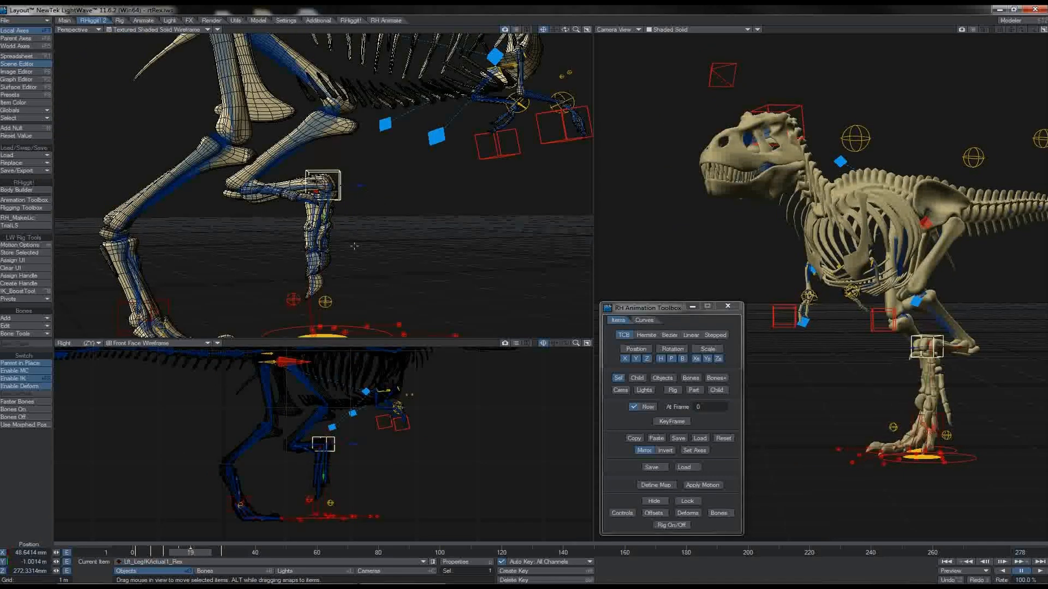
{"action": "left_click", "coordinate": [327, 300]}
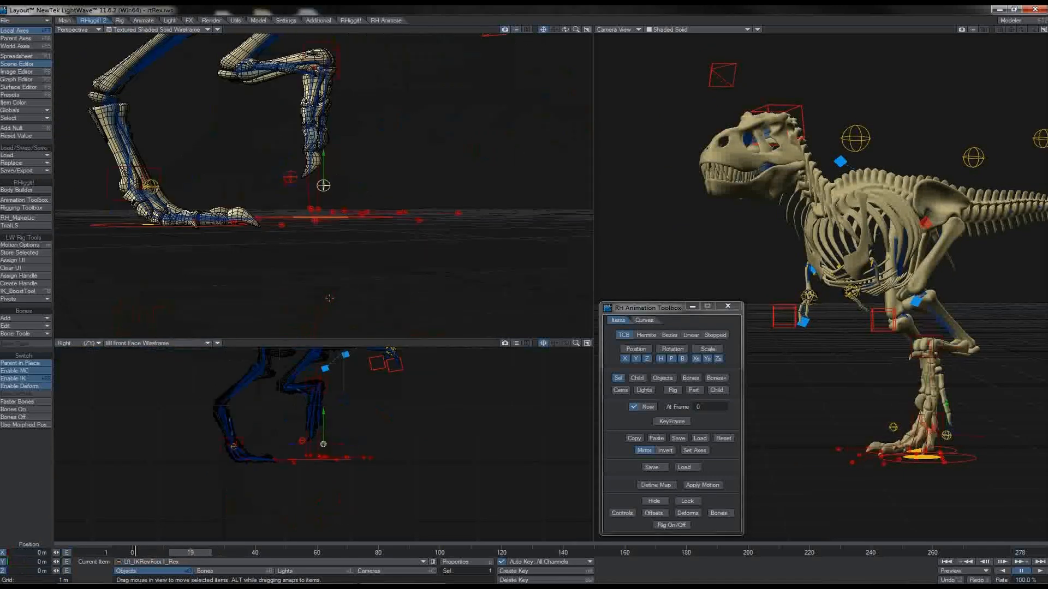
{"action": "left_click", "coordinate": [339, 72]}
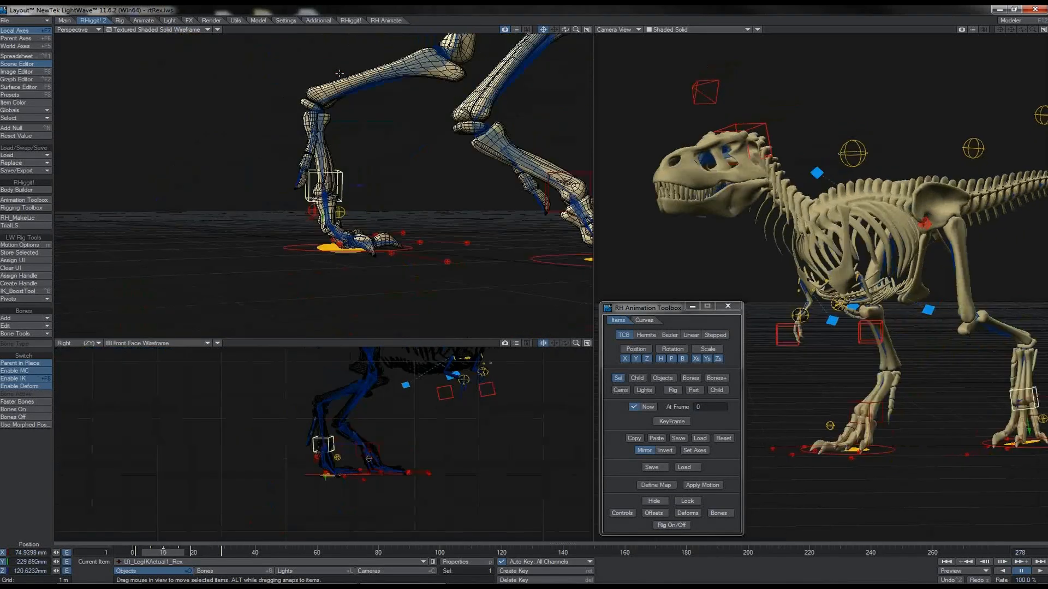
{"action": "left_click", "coordinate": [340, 212]}
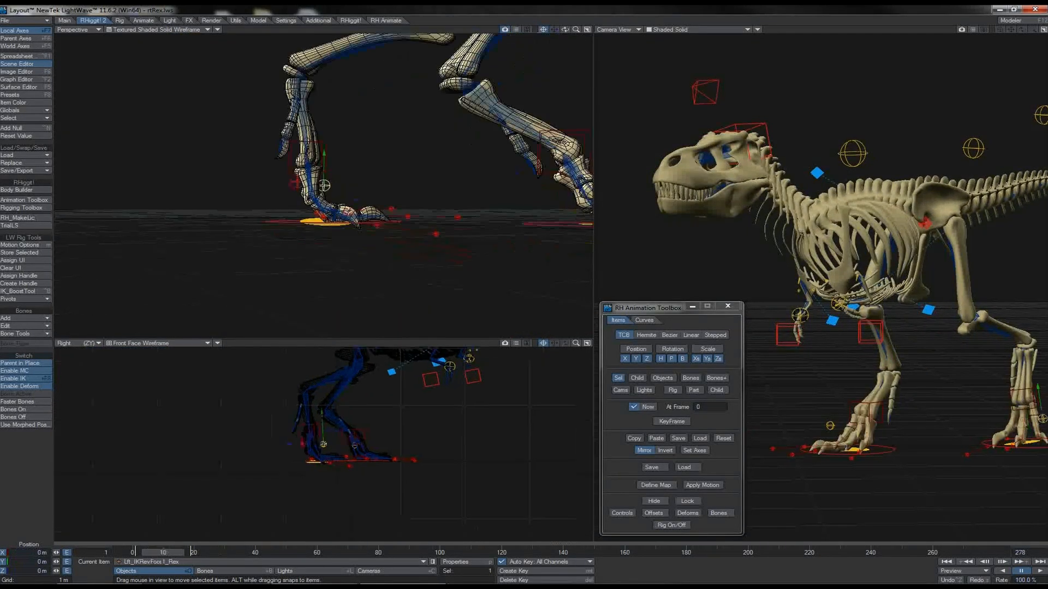
{"action": "left_click_drag", "start_coordinate": [565, 30], "coordinate": [568, 31]}
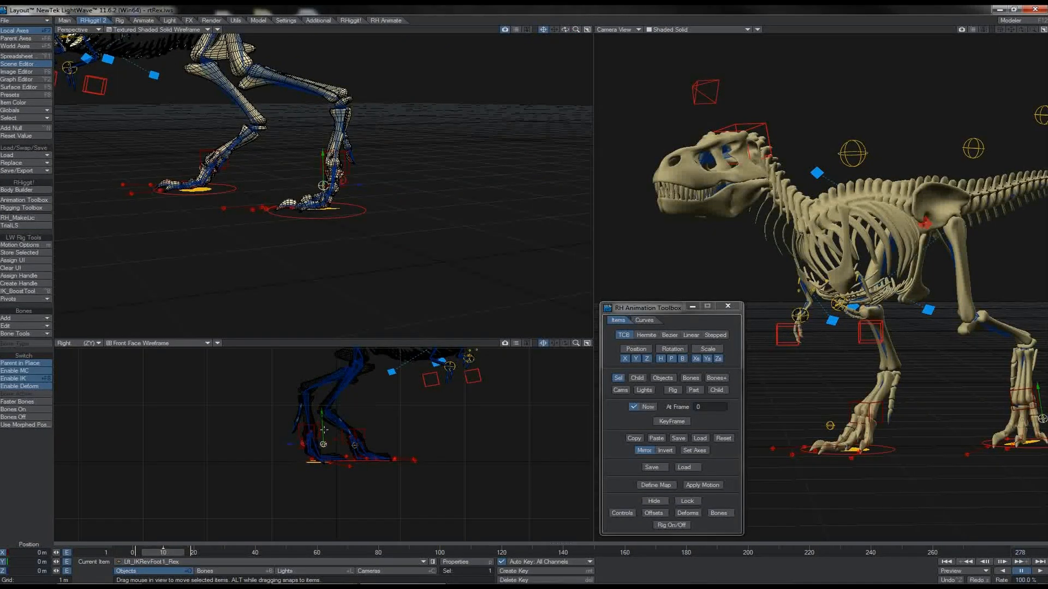
{"action": "left_click_drag", "start_coordinate": [324, 430], "coordinate": [315, 369]}
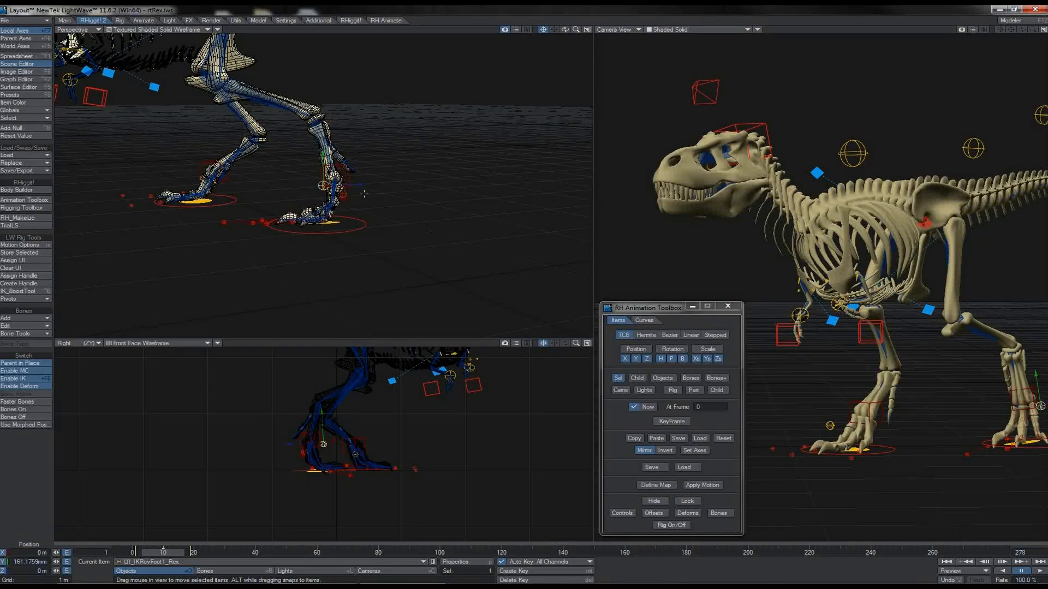
{"action": "left_click_drag", "start_coordinate": [324, 185], "coordinate": [323, 186]}
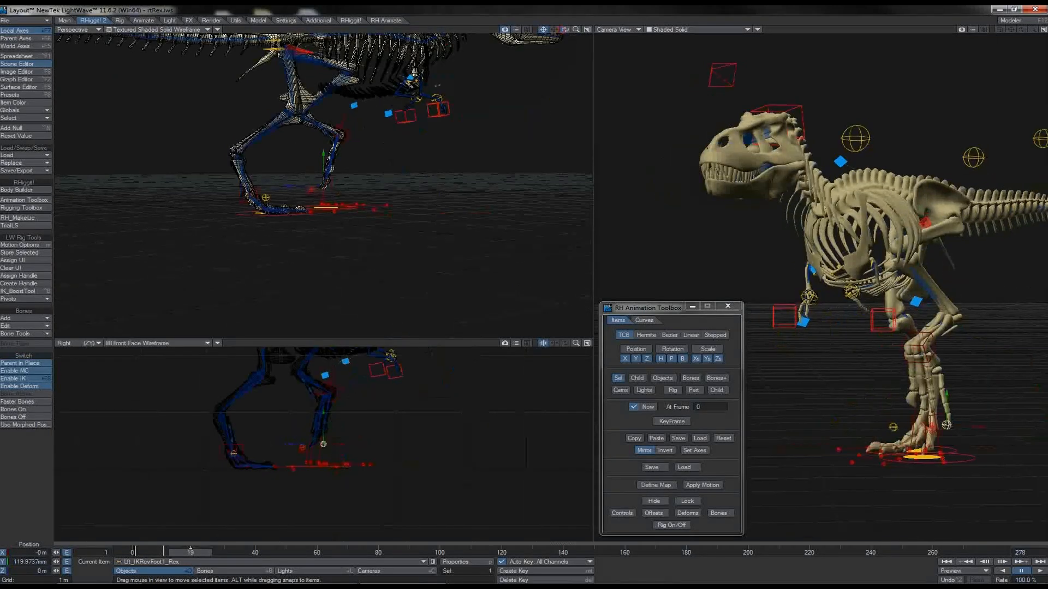
Step: Raise the left reverse-foot control to about Y 219 mm at frame 19 and check the pose at frame 26
{"action": "left_click_drag", "start_coordinate": [565, 29], "coordinate": [412, 43]}
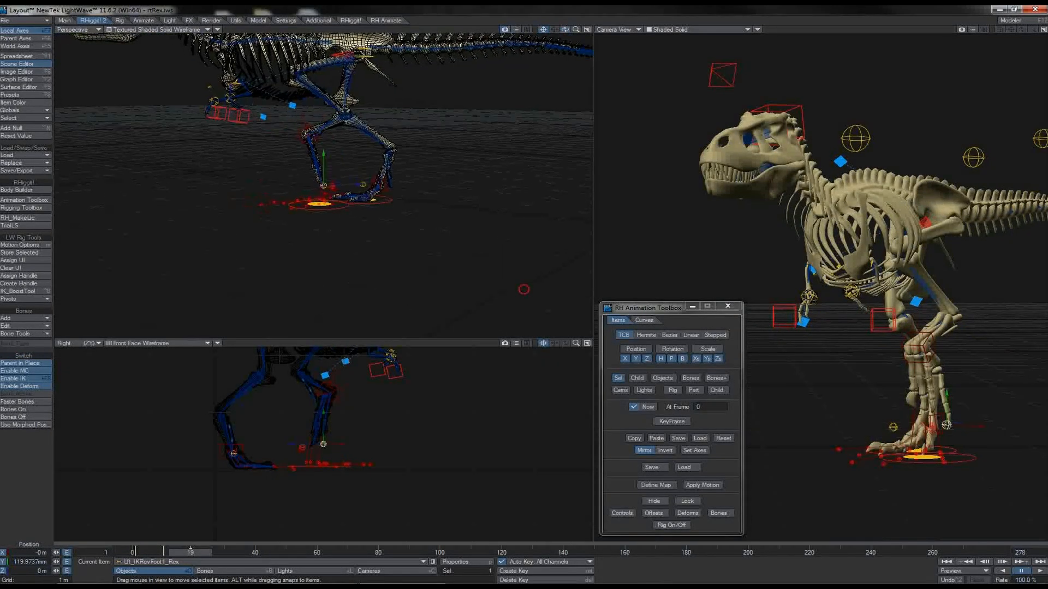
{"action": "left_click_drag", "start_coordinate": [327, 167], "coordinate": [327, 157]}
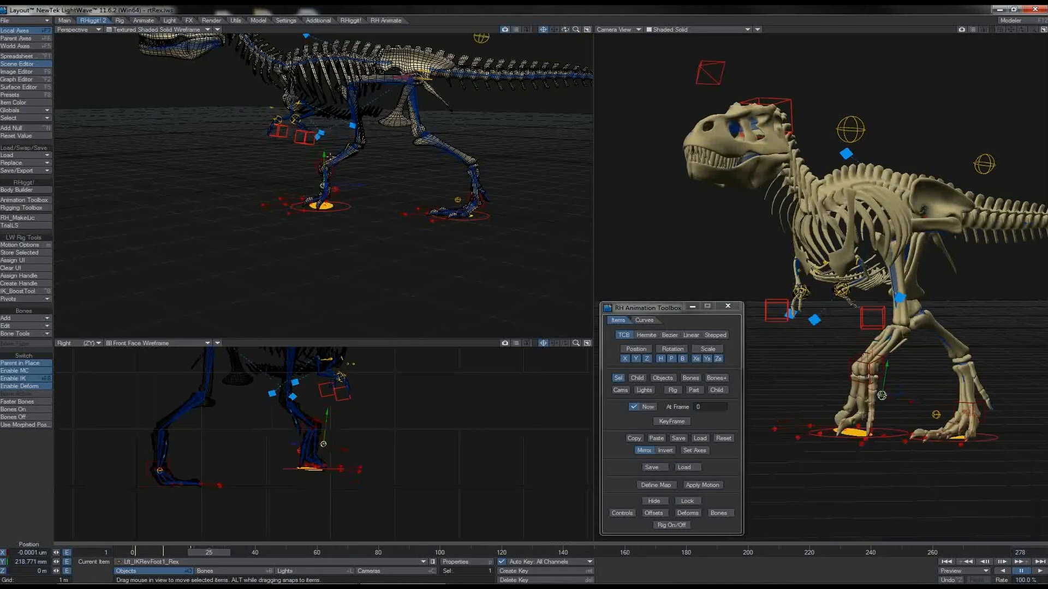
{"action": "key", "text": "Right"}
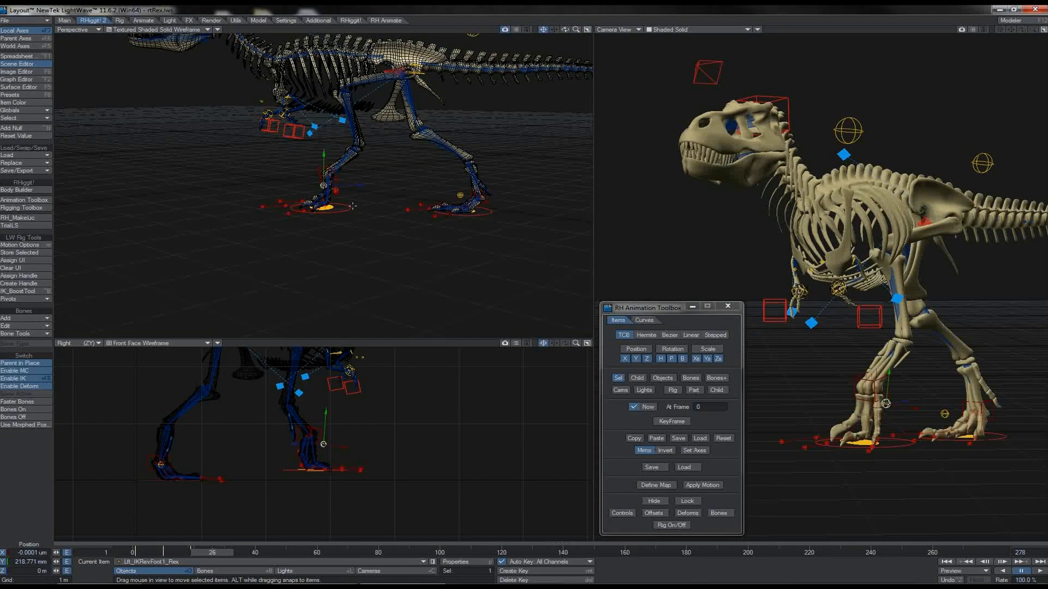
Step: Show the left leg IK goal's keys along the timeline and shift the key at frame 28 to frame 26
{"action": "left_click", "coordinate": [353, 206]}
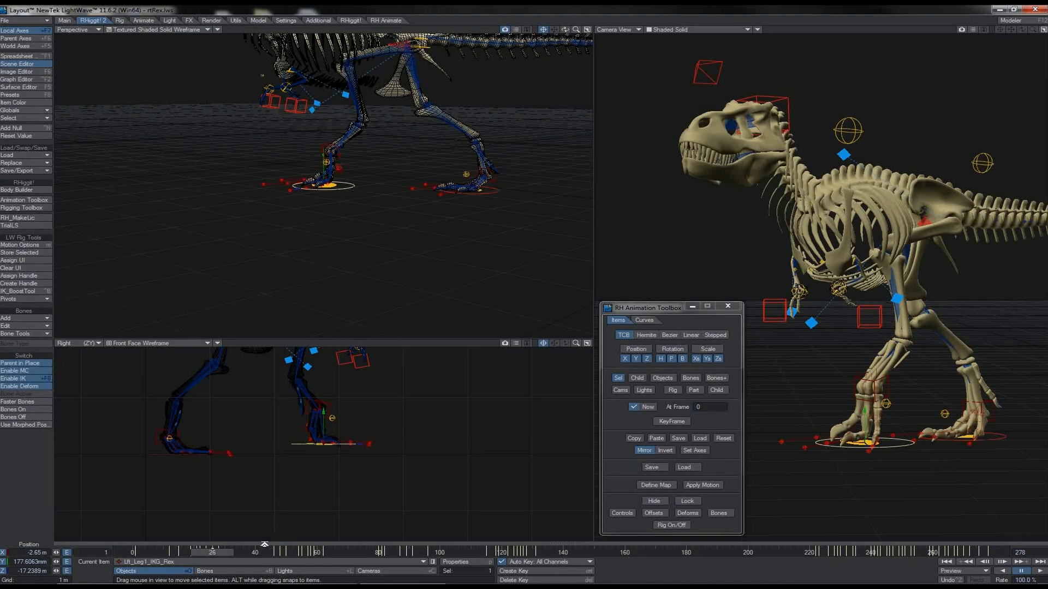
{"action": "left_click_drag", "start_coordinate": [264, 544], "coordinate": [235, 535]}
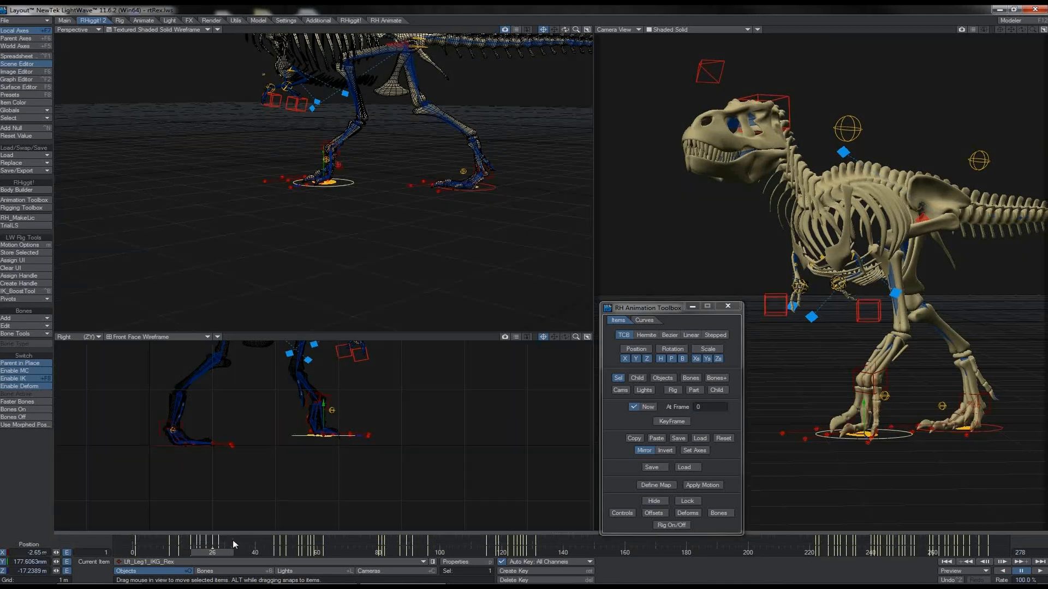
{"action": "left_click", "coordinate": [216, 540]}
{"action": "right_click", "coordinate": [213, 540]}
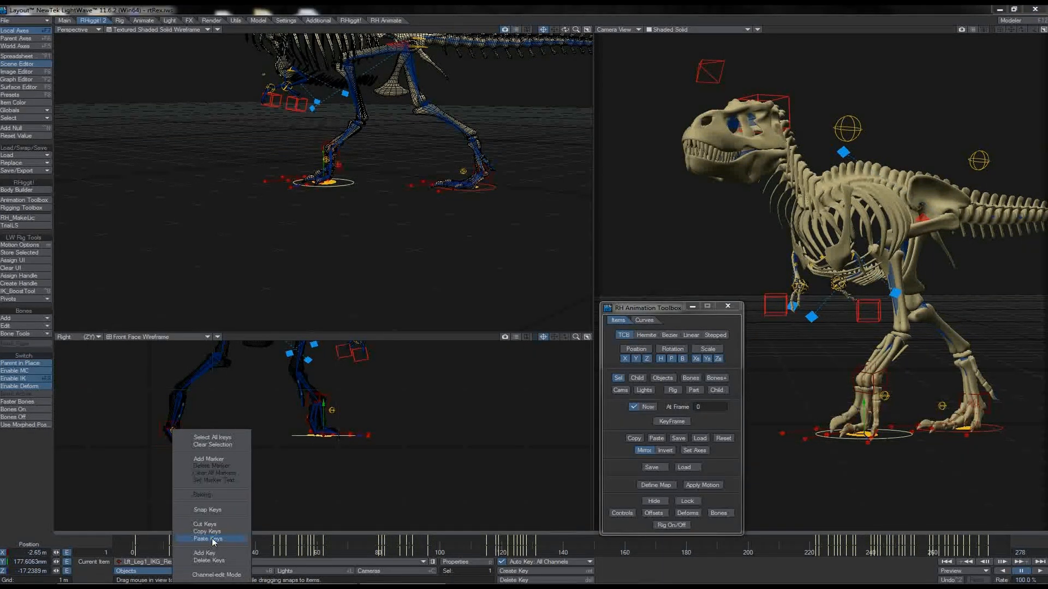
{"action": "left_click", "coordinate": [214, 539]}
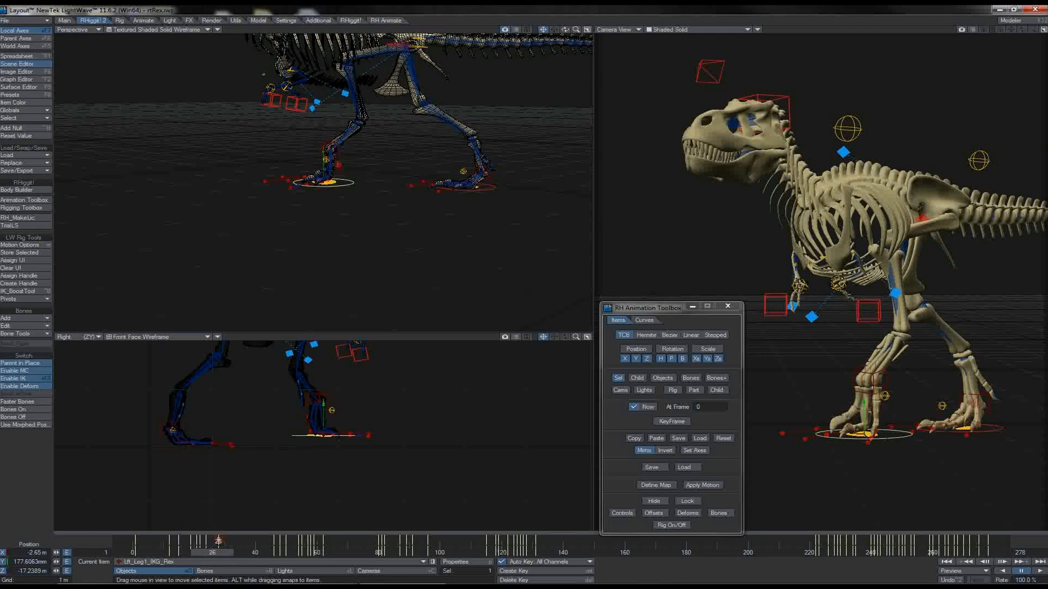
{"action": "left_click_drag", "start_coordinate": [218, 540], "coordinate": [212, 541], "text": "shift"}
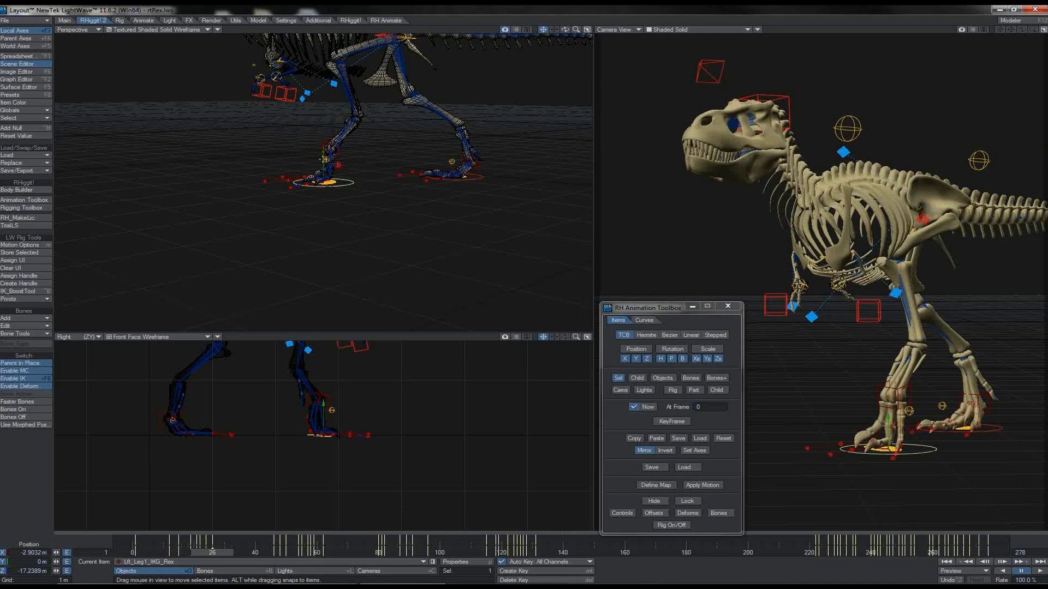
Step: Set the left reverse-foot control to about Y 201 mm at frame 26
{"action": "left_click", "coordinate": [325, 159]}
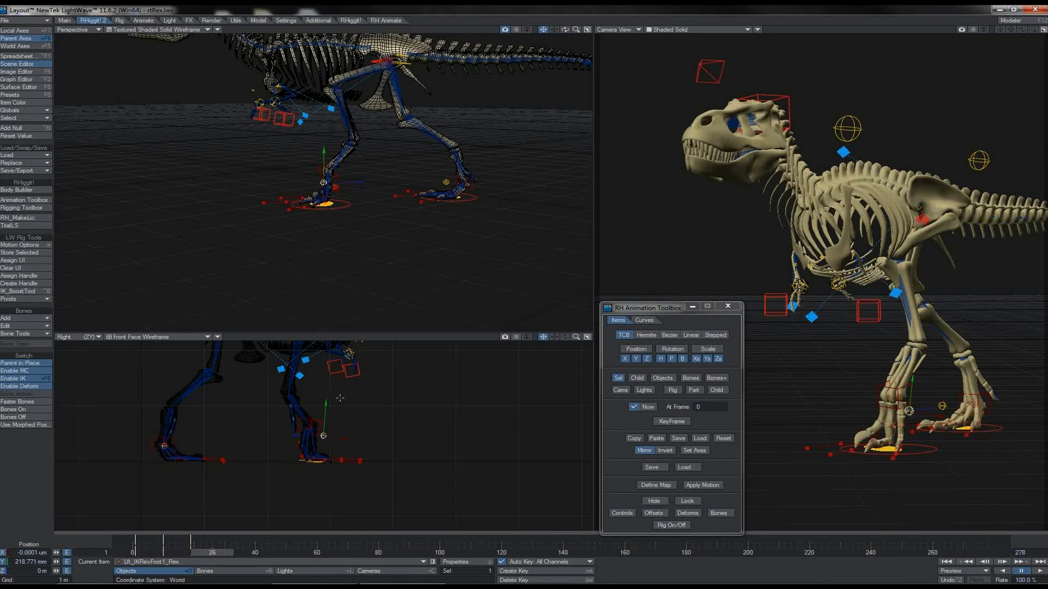
{"action": "left_click_drag", "start_coordinate": [326, 404], "coordinate": [326, 405]}
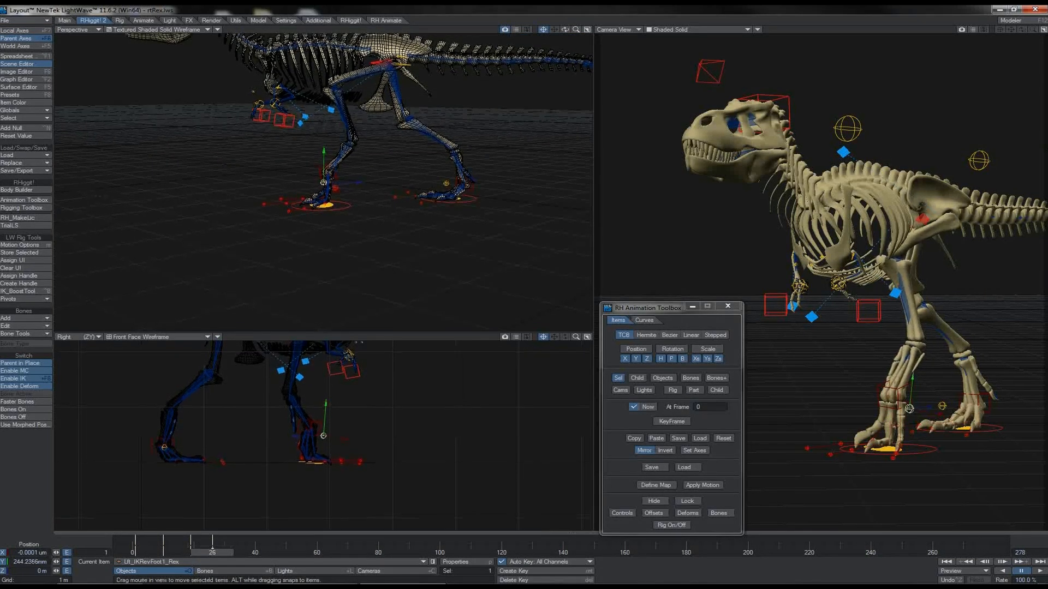
{"action": "key", "text": "Right"}
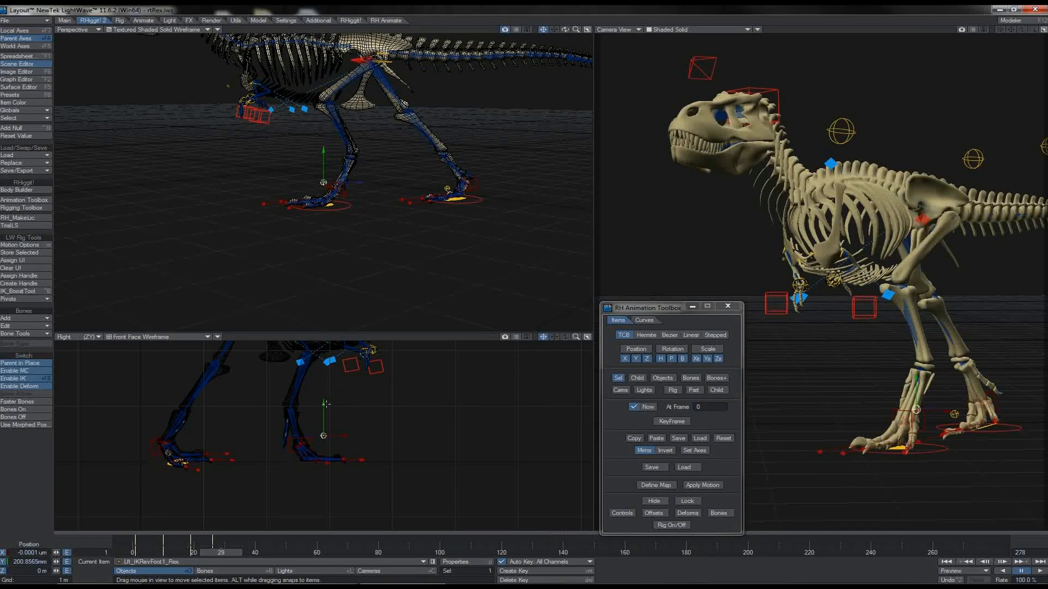
Step: Lower the left reverse-foot control to about Y -96 mm at frame 32
{"action": "key", "text": "Right"}
{"action": "key", "text": "Right"}
{"action": "key", "text": "Right"}
{"action": "left_click_drag", "start_coordinate": [324, 407], "coordinate": [324, 424]}
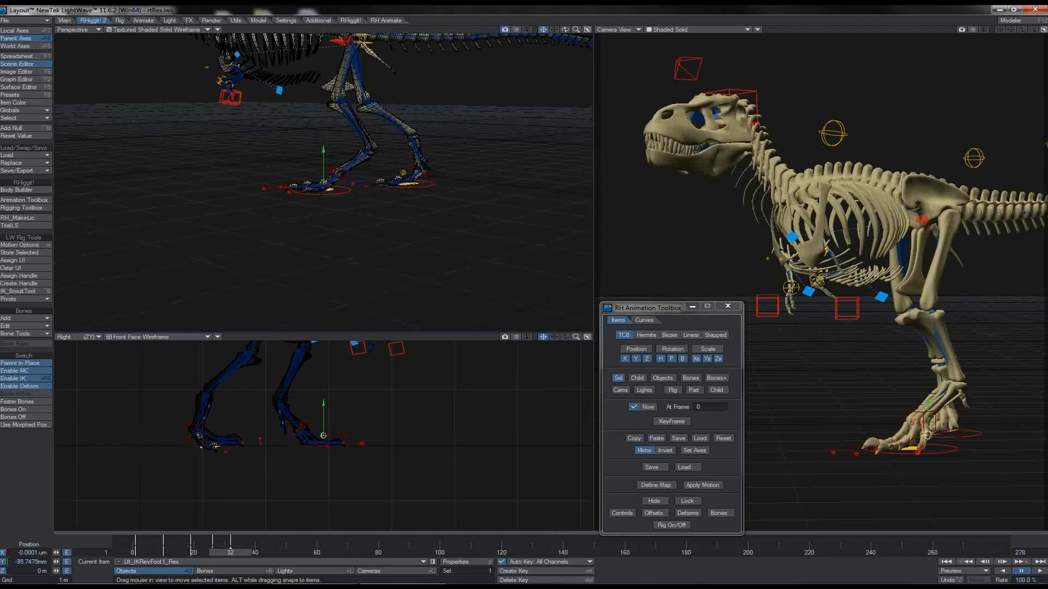
Step: Step through the following frames to about frame 44 and check the left foot's roll and toe contact with the ground
{"action": "key", "text": "Right"}
{"action": "key", "text": "Right"}
{"action": "key", "text": "Right"}
{"action": "key", "text": "Right"}
{"action": "key", "text": "Right"}
{"action": "key", "text": "Right"}
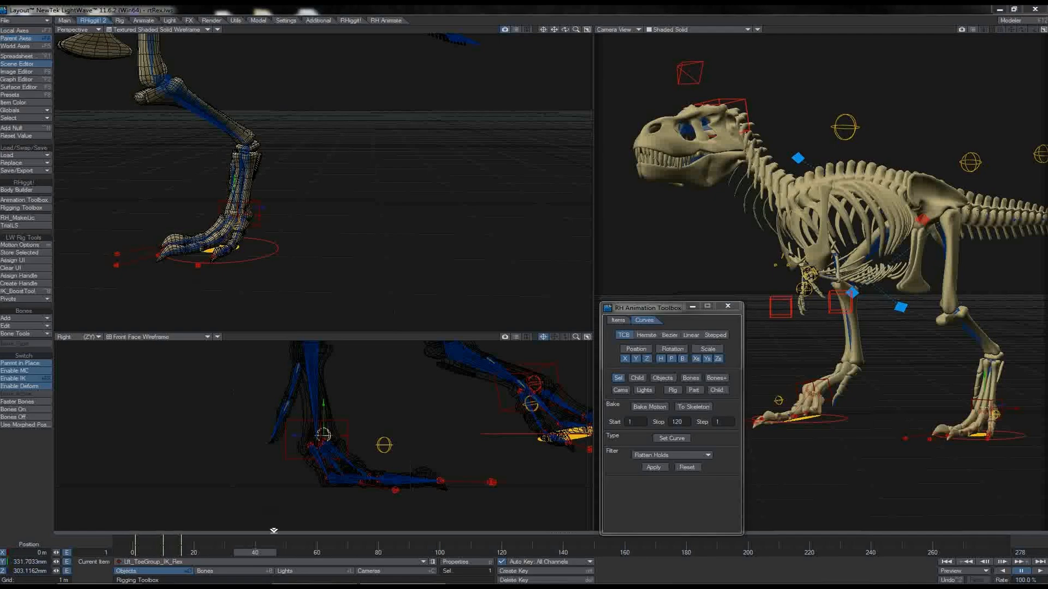
{"action": "mouse_move", "coordinate": [257, 554]}
{"action": "left_mouse_down"}
{"action": "mouse_move", "coordinate": [178, 553]}
{"action": "mouse_move", "coordinate": [267, 553]}
{"action": "left_mouse_up"}
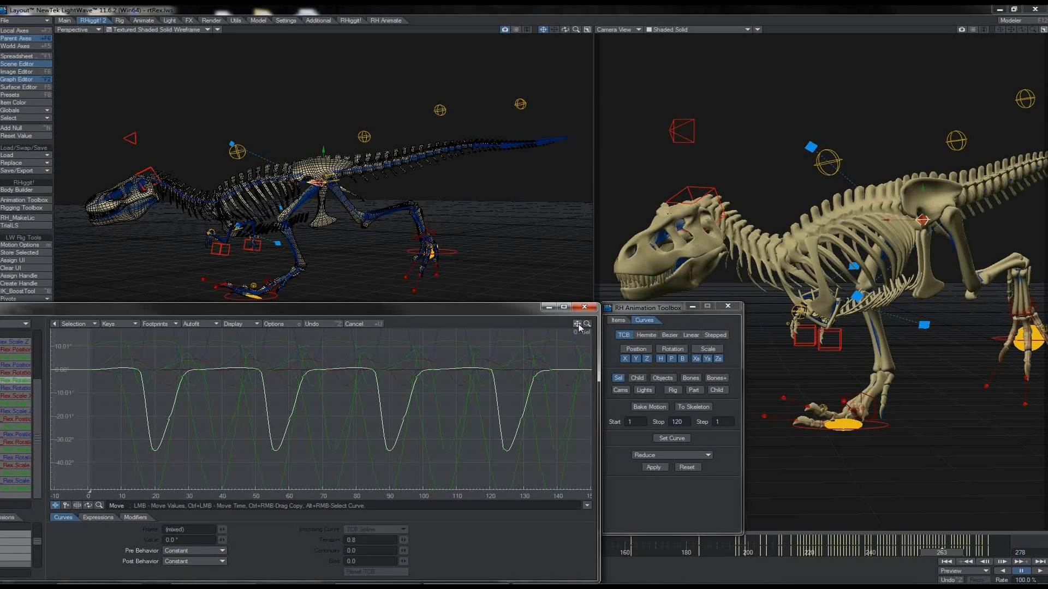
Step: Try to extend the selected pitch curve past frame 140 by pasting copies of its last dip's keys and shifting them in time
{"action": "left_click_drag", "start_coordinate": [578, 326], "coordinate": [509, 329]}
{"action": "right_click_drag", "start_coordinate": [388, 354], "coordinate": [494, 470]}
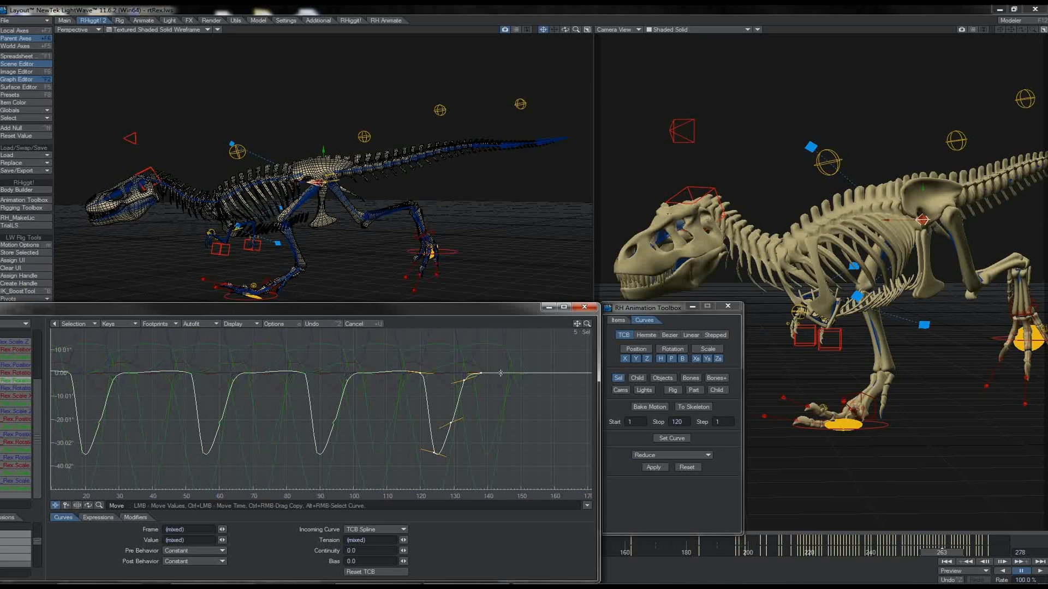
{"action": "key", "text": "ctrl+v"}
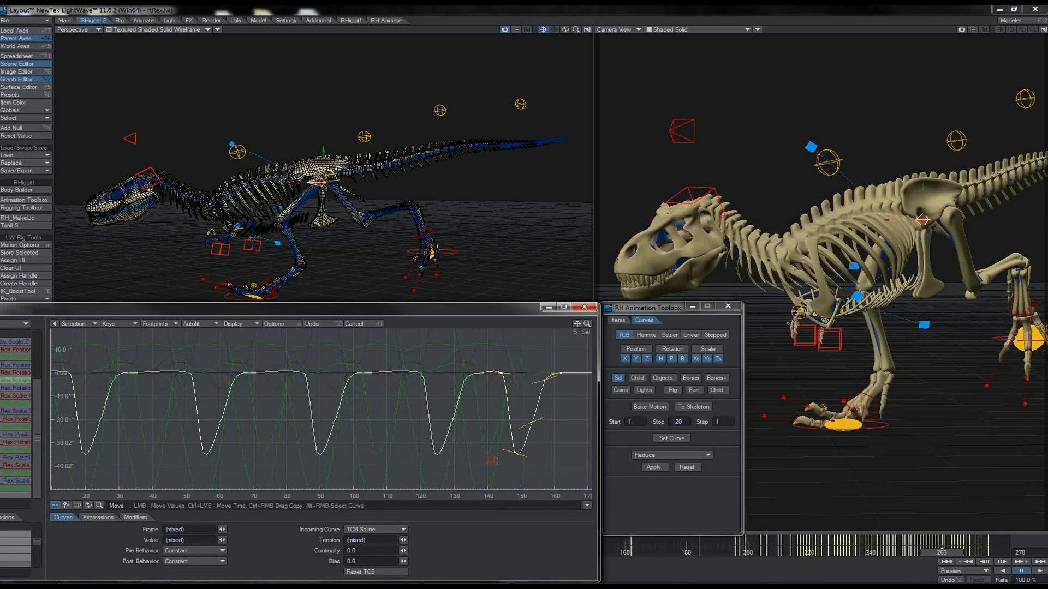
{"action": "left_click_drag", "start_coordinate": [496, 461], "coordinate": [523, 463], "text": "ctrl"}
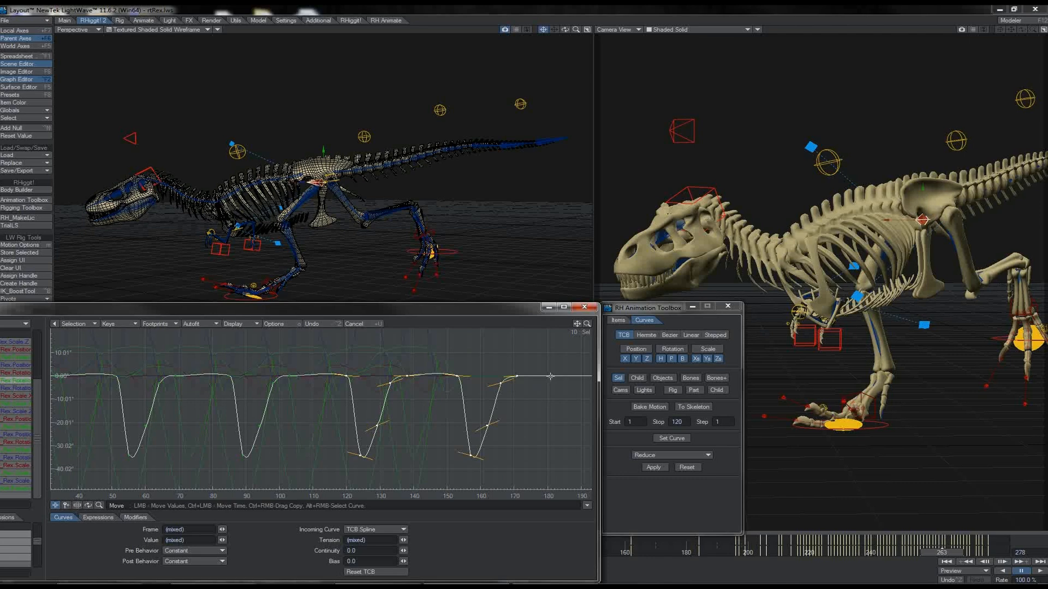
{"action": "key", "text": "ctrl+v"}
{"action": "left_click_drag", "start_coordinate": [577, 324], "coordinate": [503, 321]}
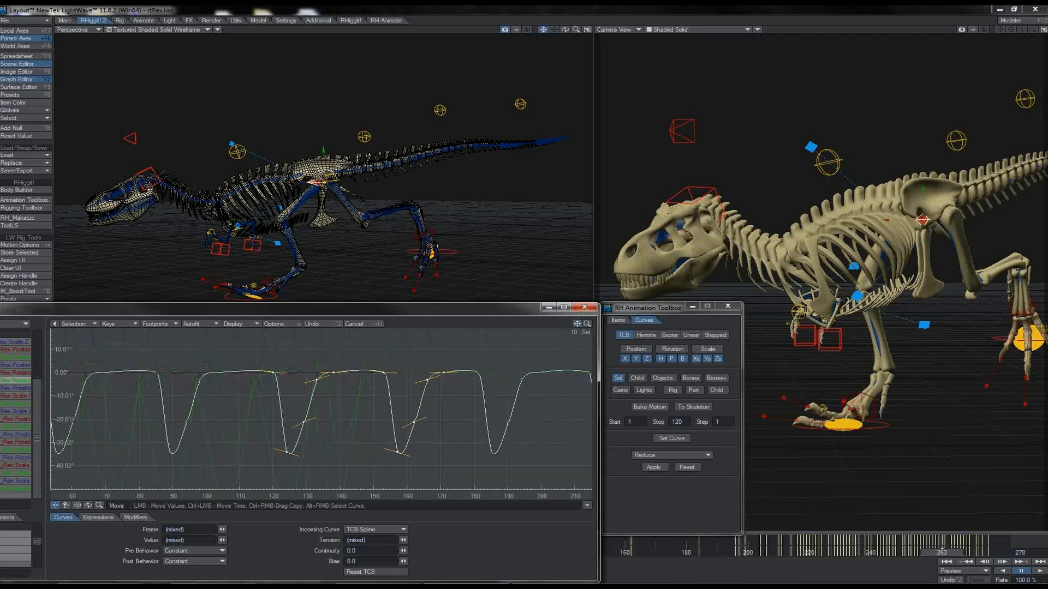
{"action": "left_click_drag", "start_coordinate": [578, 325], "coordinate": [475, 324]}
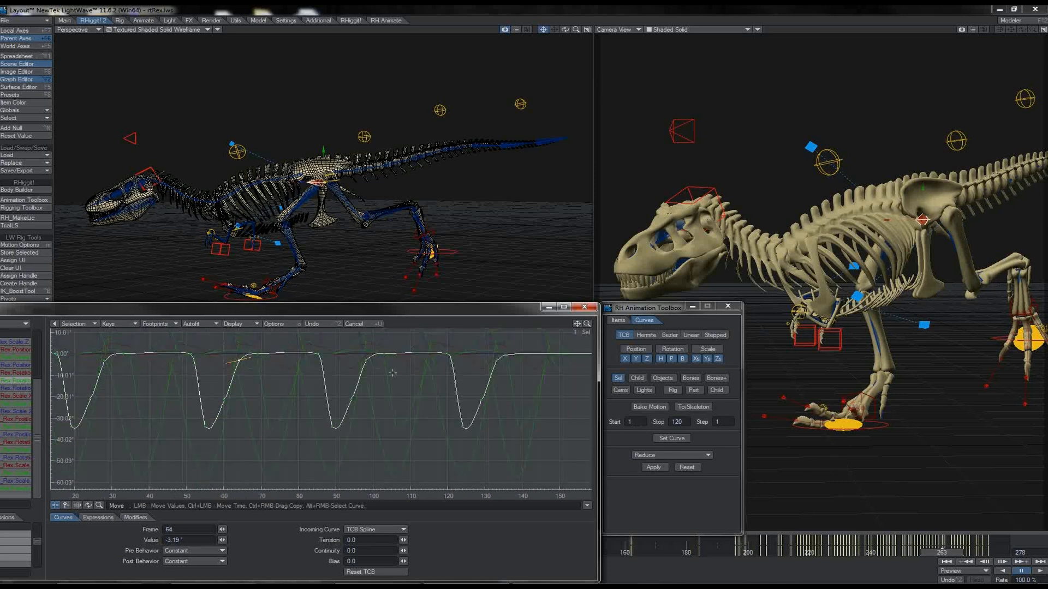
Step: Display the pitch curves of both feet together with their keys selected to compare the foot-roll cycles
{"action": "right_click_drag", "start_coordinate": [537, 344], "coordinate": [143, 443]}
{"action": "left_click", "coordinate": [21, 451]}
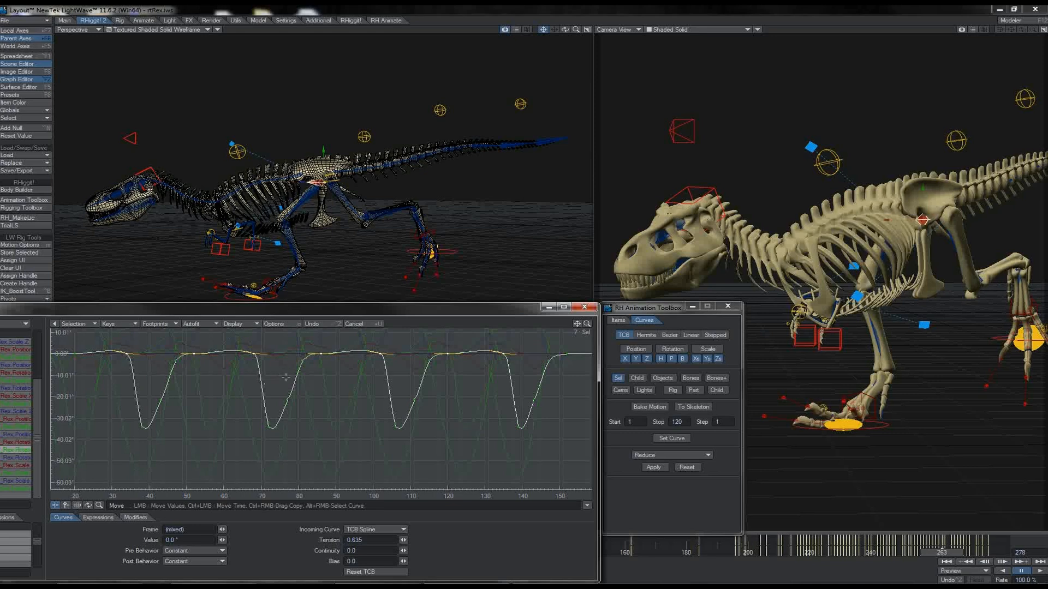
{"action": "left_click", "coordinate": [24, 381], "text": "ctrl"}
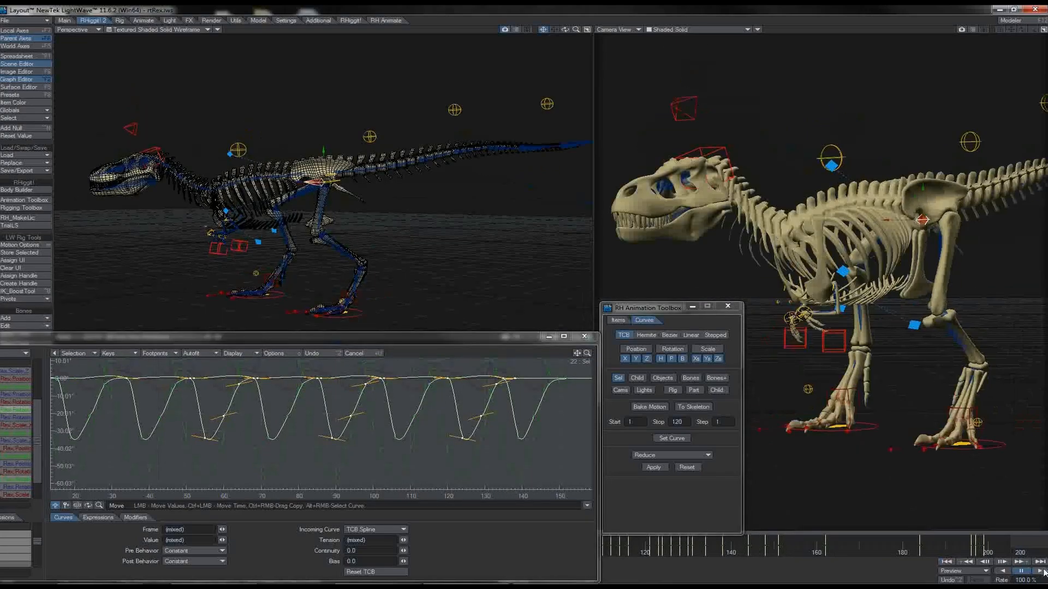
Step: Play the walk animation and scrub past frame 169 to check the end of the walk
{"action": "left_click", "coordinate": [1041, 572]}
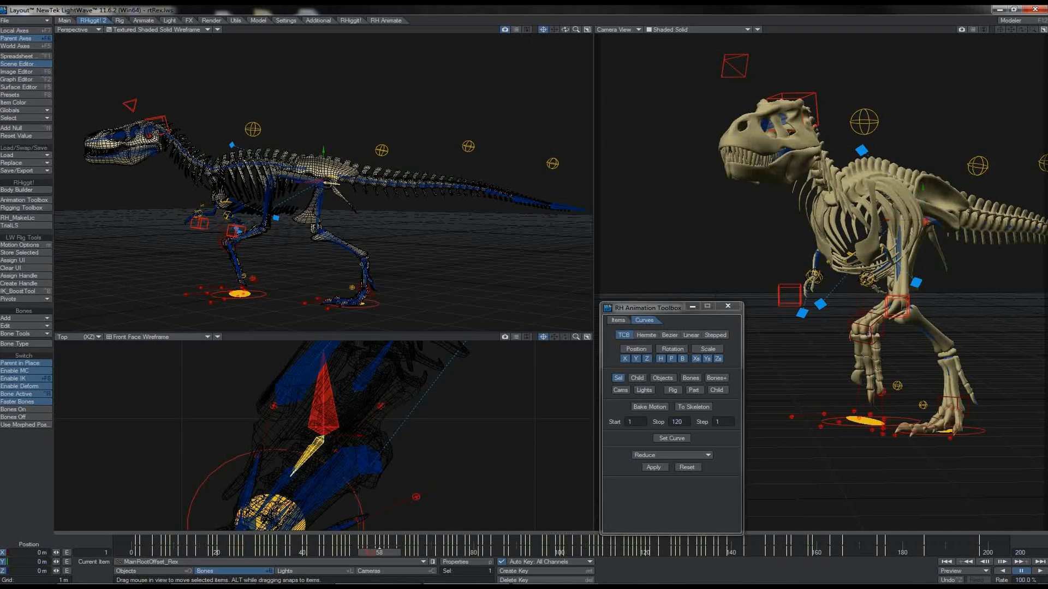
{"action": "left_click_drag", "start_coordinate": [371, 553], "coordinate": [854, 553]}
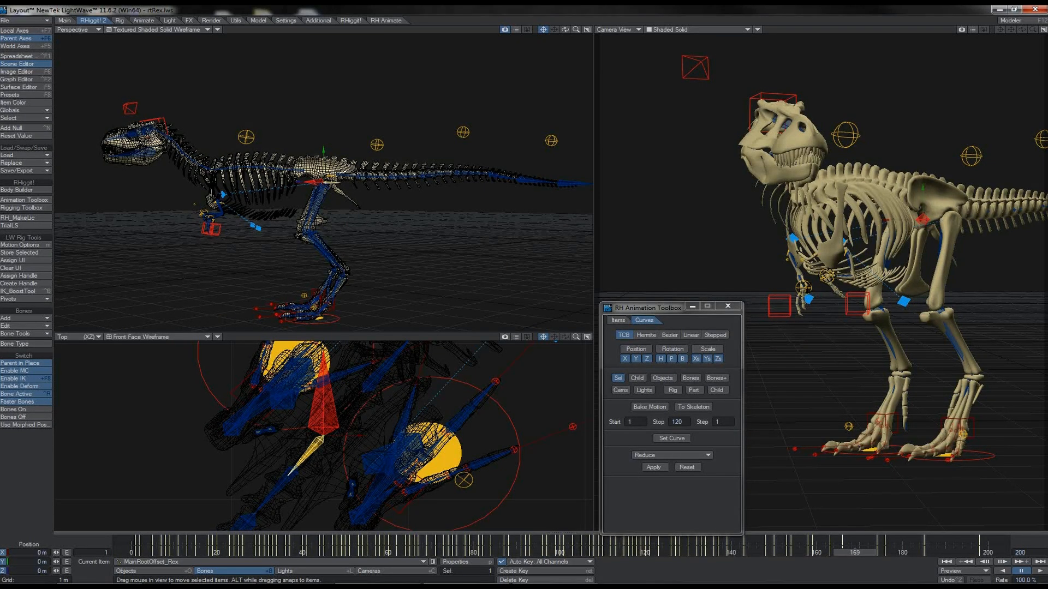
{"action": "left_click_drag", "start_coordinate": [855, 553], "coordinate": [919, 553]}
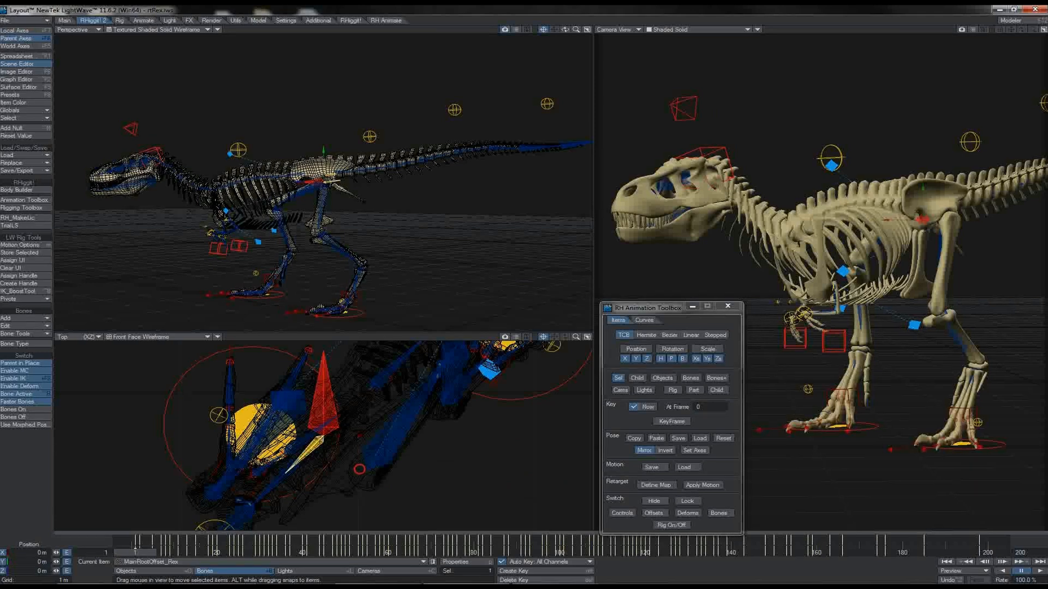
Step: Switch to local axes and try to shift the MainRootOffset bone at the start of the animation
{"action": "mouse_move", "coordinate": [359, 469]}
{"action": "left_mouse_down"}
{"action": "mouse_move", "coordinate": [371, 480]}
{"action": "mouse_move", "coordinate": [360, 469]}
{"action": "left_mouse_up"}
{"action": "key", "text": "ctrl+z"}
{"action": "left_click", "coordinate": [16, 31]}
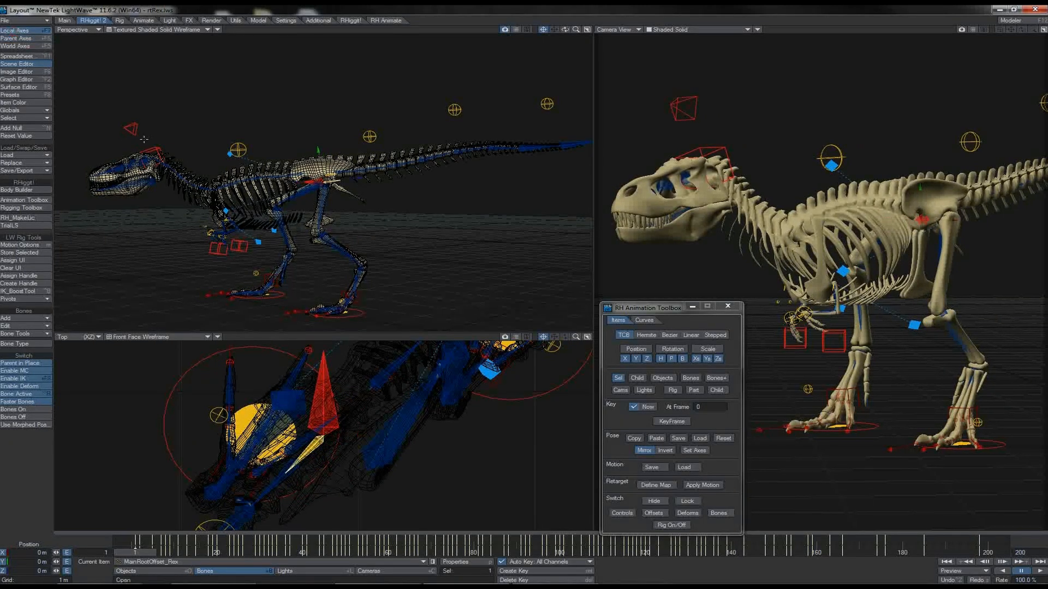
{"action": "left_click_drag", "start_coordinate": [295, 463], "coordinate": [366, 393]}
{"action": "key", "text": "ctrl+z"}
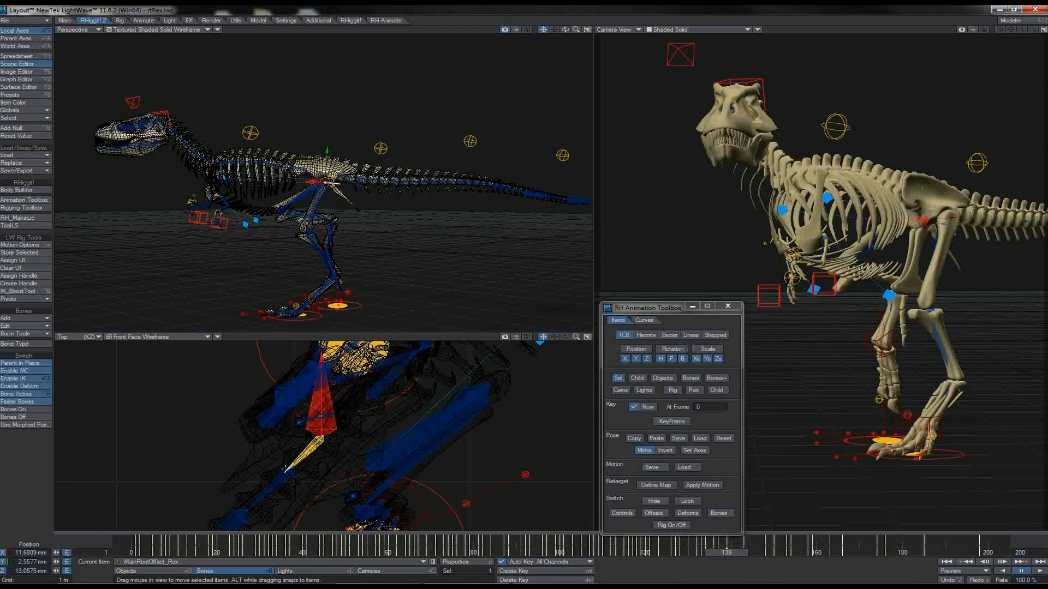
Step: Offset the MainRootOffset bone at frame 139, and in its curves shift the end keys earlier and lower the held values to about 380 and 325 mm
{"action": "left_click_drag", "start_coordinate": [284, 468], "coordinate": [464, 345]}
{"action": "key", "text": "ctrl+F2"}
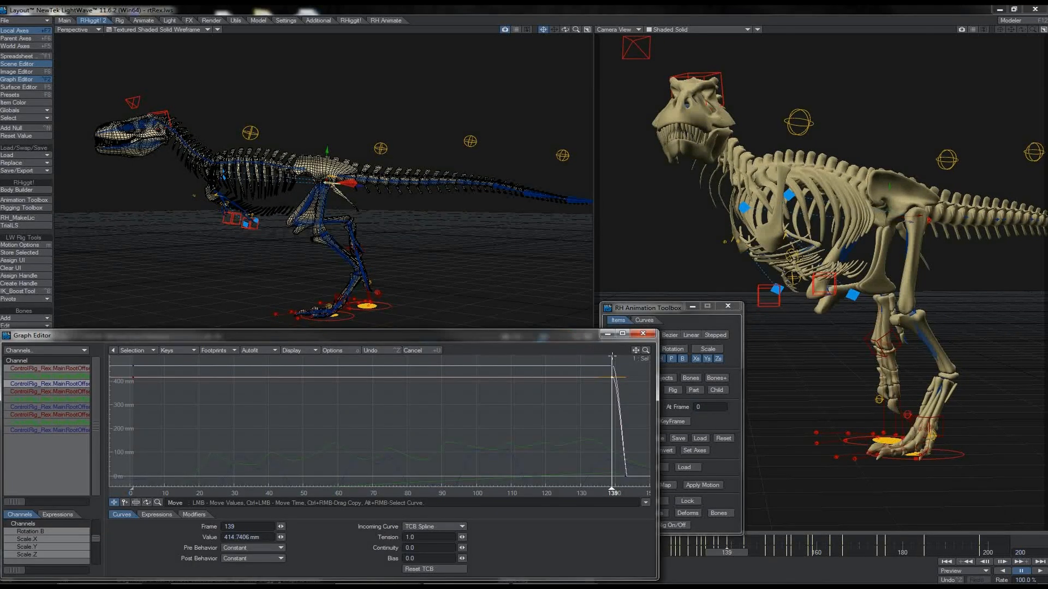
{"action": "right_click_drag", "start_coordinate": [621, 359], "coordinate": [604, 389]}
{"action": "left_click_drag", "start_coordinate": [601, 388], "coordinate": [583, 387], "text": "ctrl"}
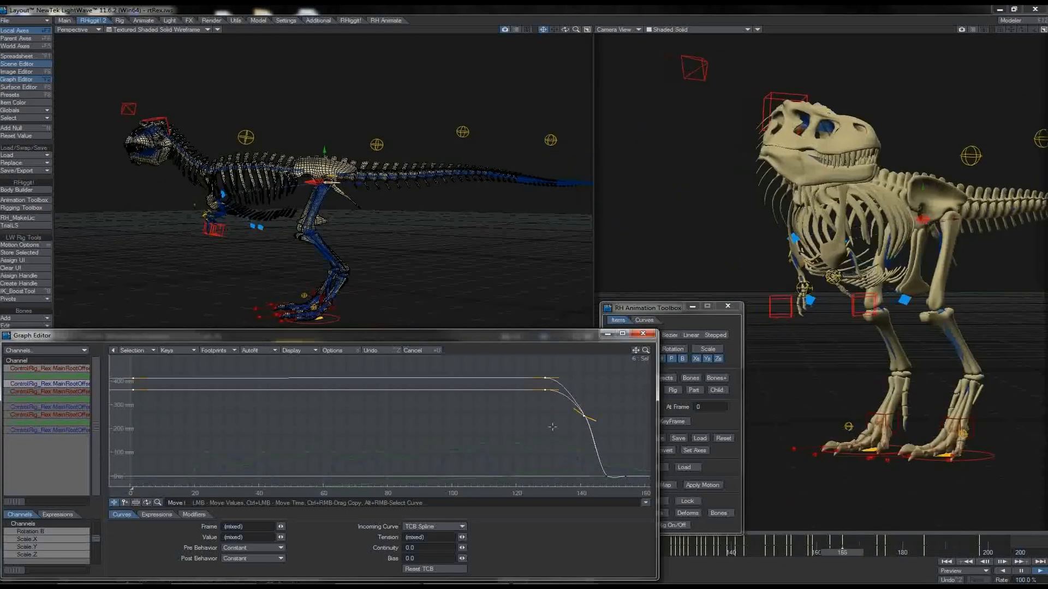
{"action": "left_click_drag", "start_coordinate": [528, 388], "coordinate": [519, 421]}
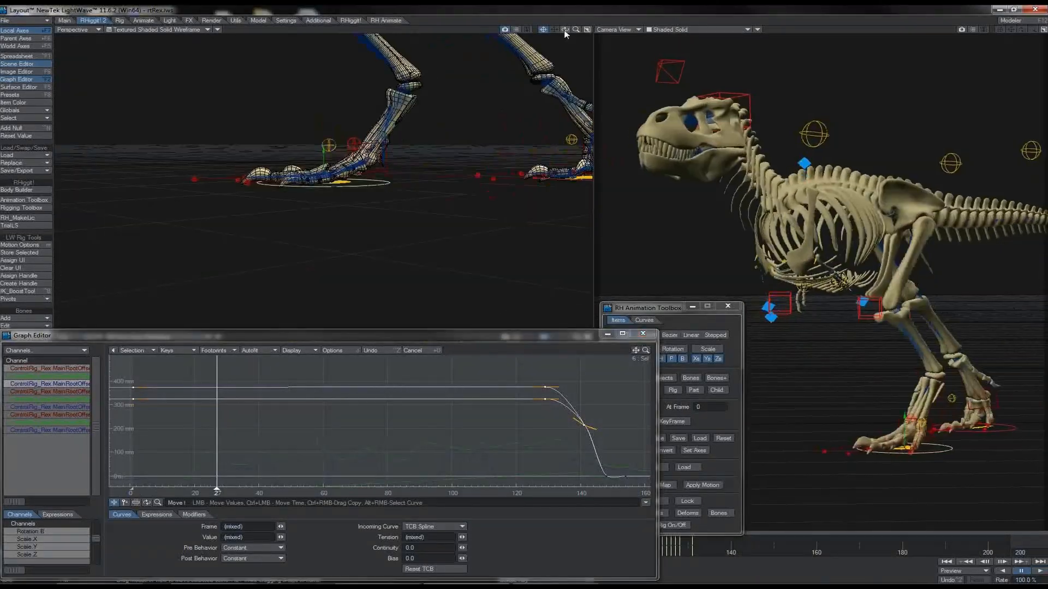
Step: Try to raise the frame 24 key on the left leg IKActual control's vertical position curve
{"action": "left_click_drag", "start_coordinate": [565, 31], "coordinate": [566, 33]}
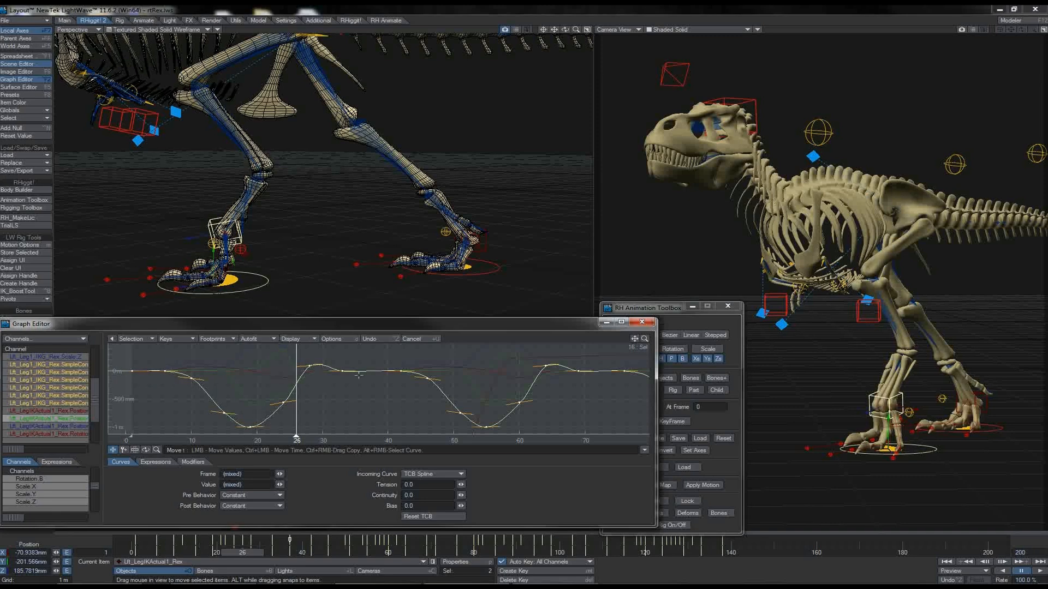
{"action": "left_click_drag", "start_coordinate": [96, 388], "coordinate": [97, 358]}
{"action": "left_click", "coordinate": [83, 358]}
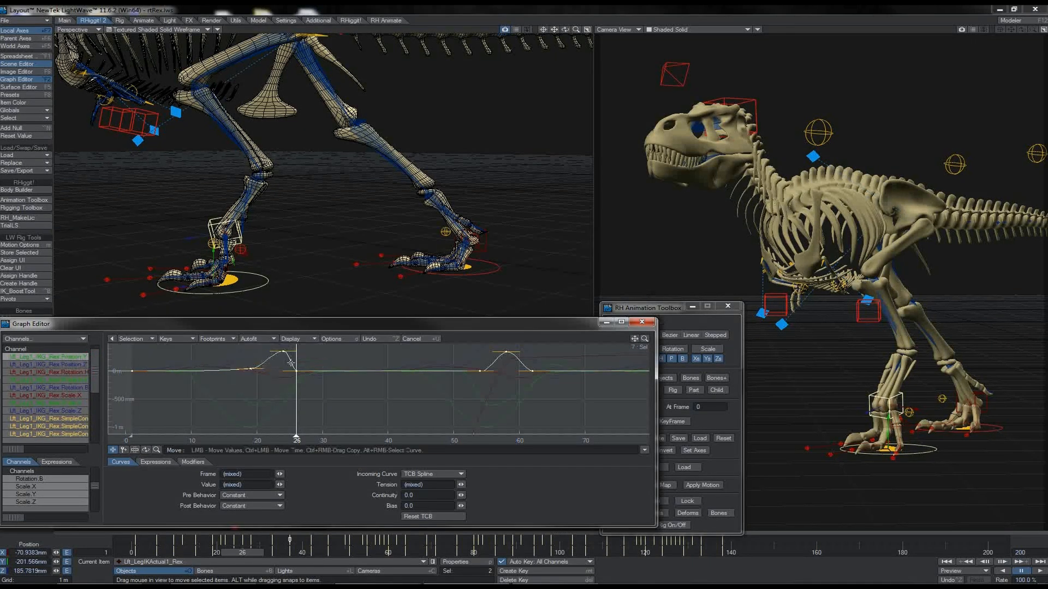
{"action": "right_click", "coordinate": [262, 420], "text": "alt"}
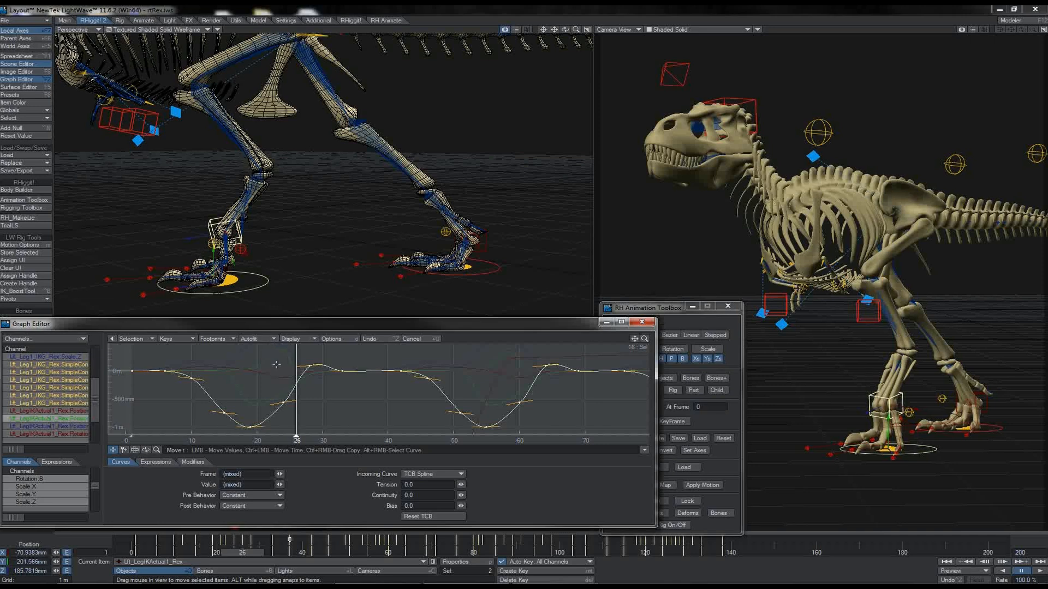
{"action": "left_click", "coordinate": [283, 403]}
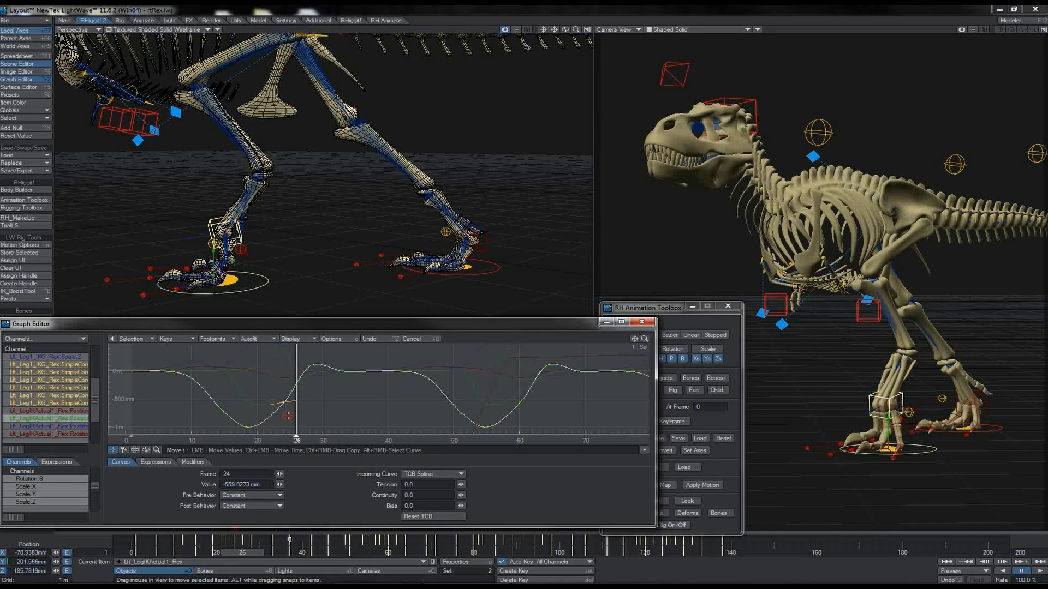
{"action": "left_click_drag", "start_coordinate": [288, 415], "coordinate": [290, 373]}
{"action": "key", "text": "ctrl+z"}
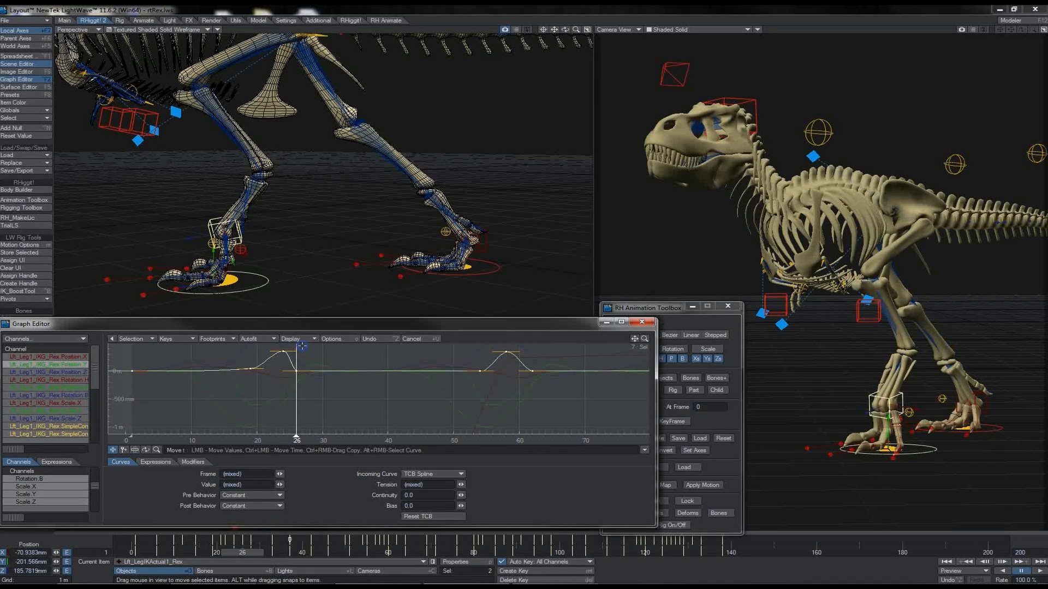
Step: Delete the lift keys around frame 24 from the left leg goal's vertical position curve and unneeded keys from the right leg goal's
{"action": "right_click_drag", "start_coordinate": [301, 346], "coordinate": [234, 393]}
{"action": "key", "text": "Delete"}
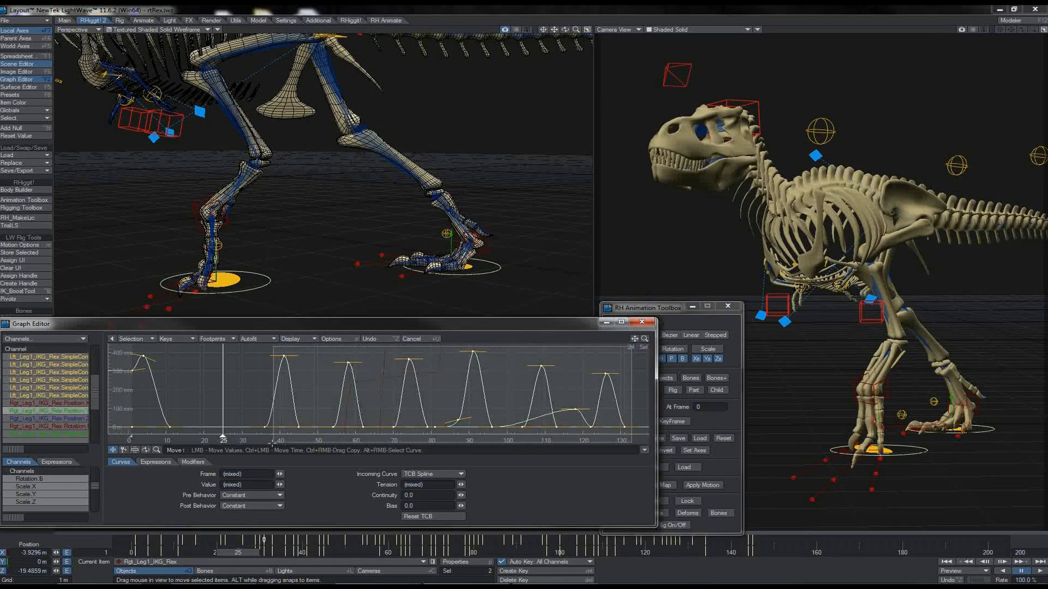
{"action": "right_click_drag", "start_coordinate": [138, 444], "coordinate": [137, 444]}
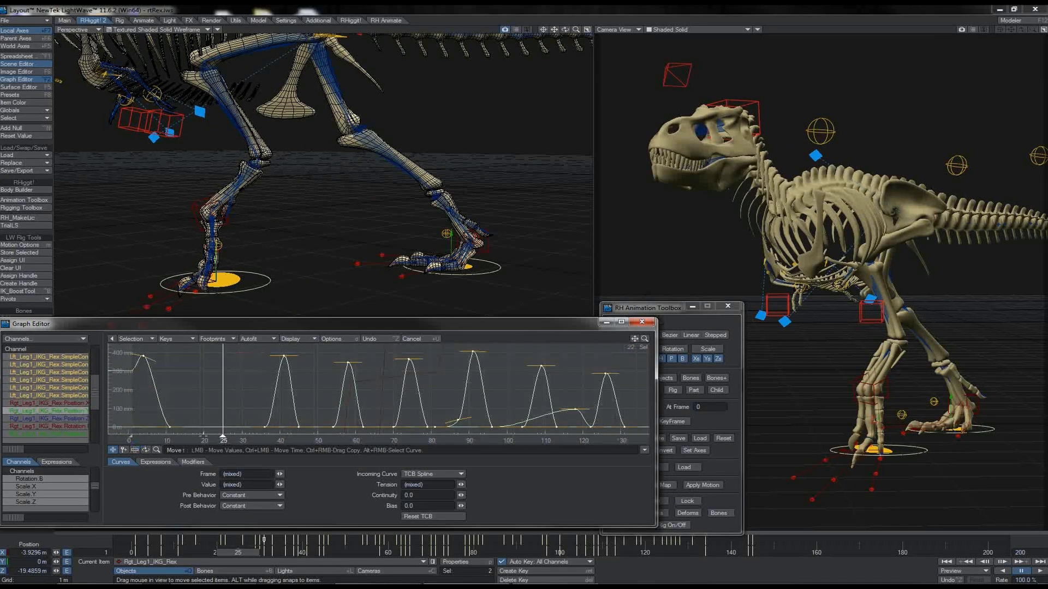
{"action": "key", "text": "Delete"}
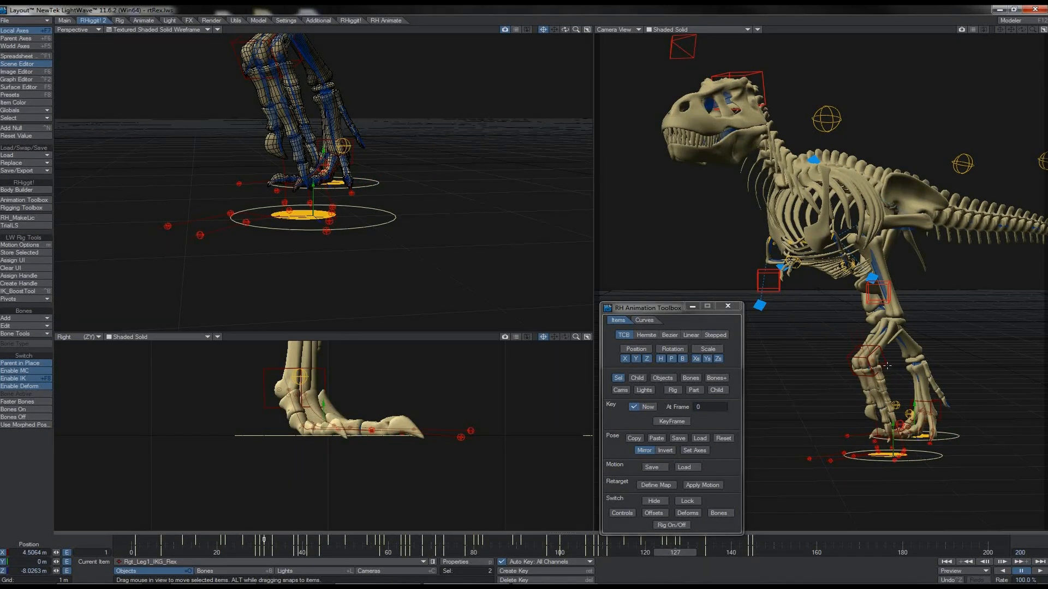
{"action": "left_click", "coordinate": [886, 365]}
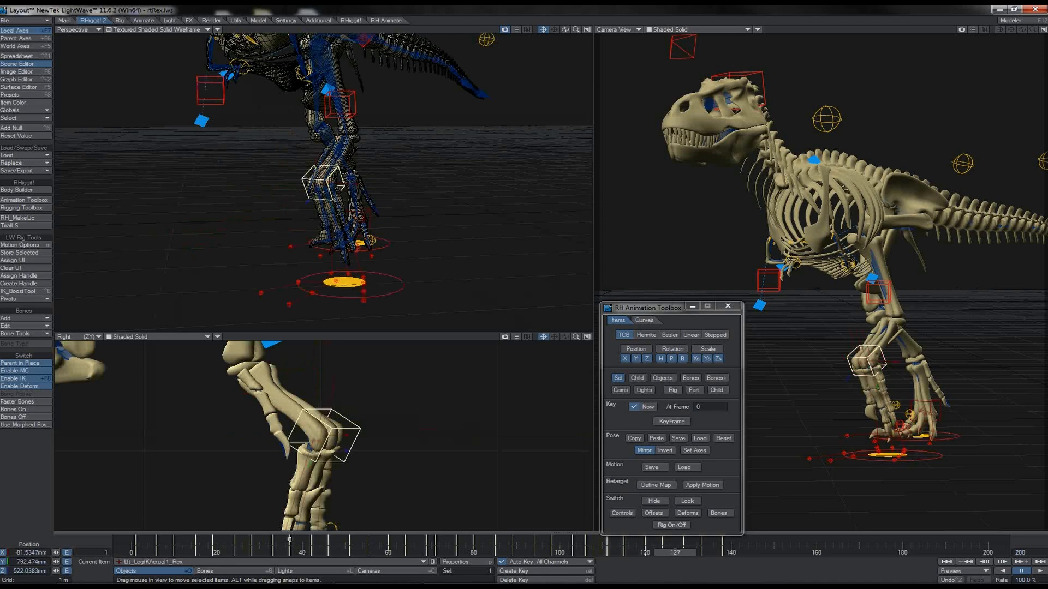
{"action": "left_click", "coordinate": [896, 405]}
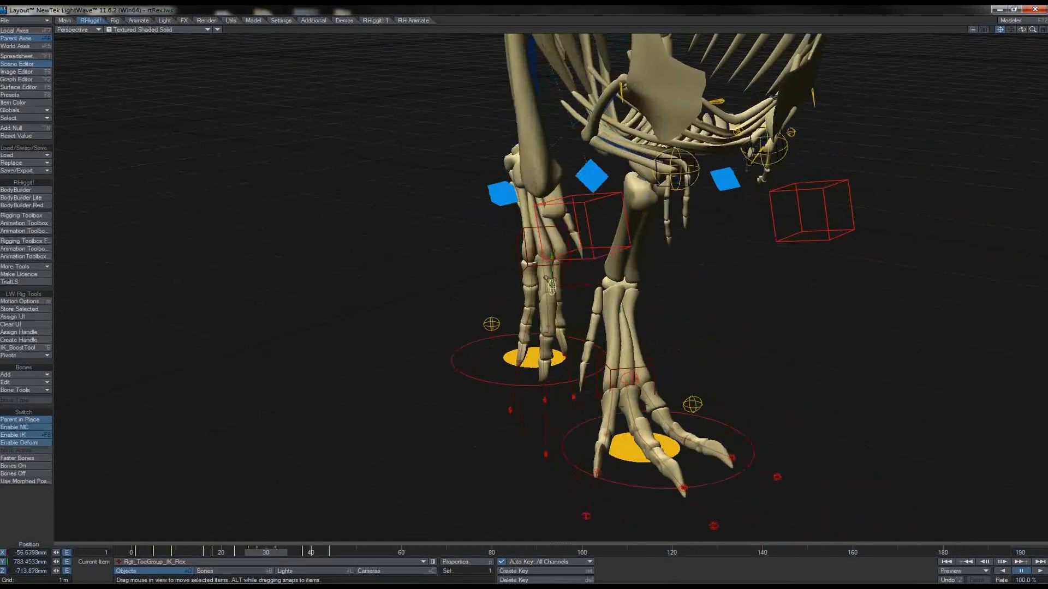
{"action": "key", "text": "h"}
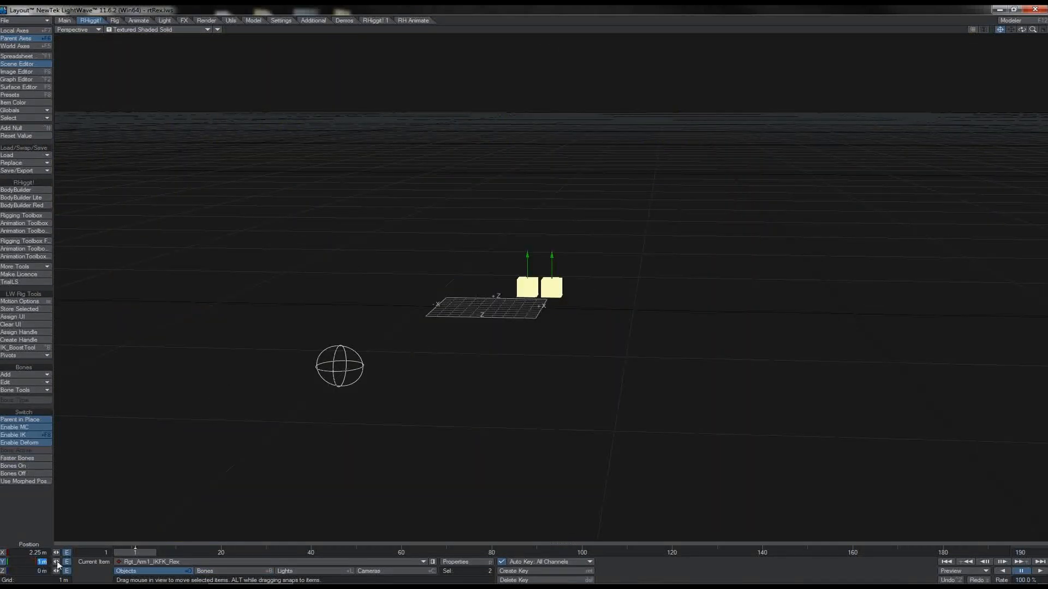
Step: Set the Y position of both arm IKFK switch controls to 0
{"action": "type", "text": "0"}
{"action": "key", "text": "Tab"}
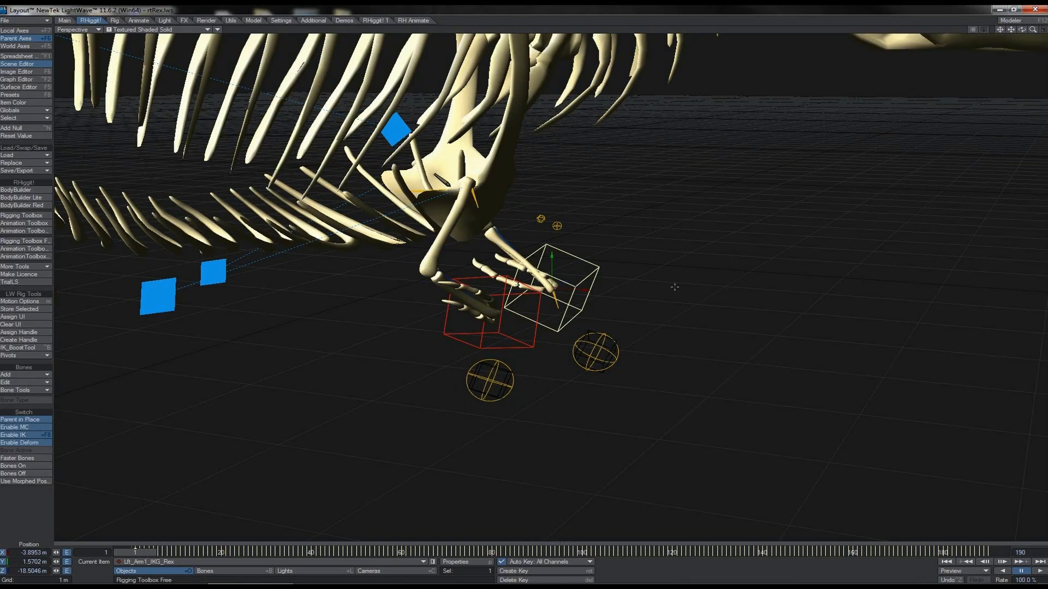
Step: Select the IK goal, IKActual and offset controls of both arms together with their pole targets
{"action": "left_click", "coordinate": [534, 339], "text": "shift"}
{"action": "left_click", "coordinate": [502, 373], "text": "shift"}
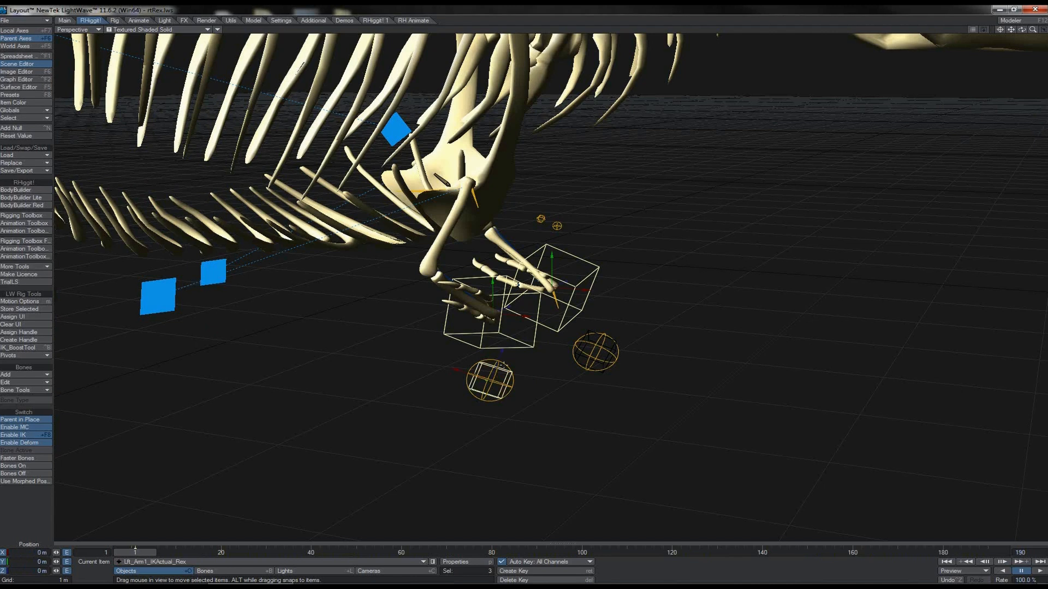
{"action": "left_click", "coordinate": [504, 364], "text": "shift"}
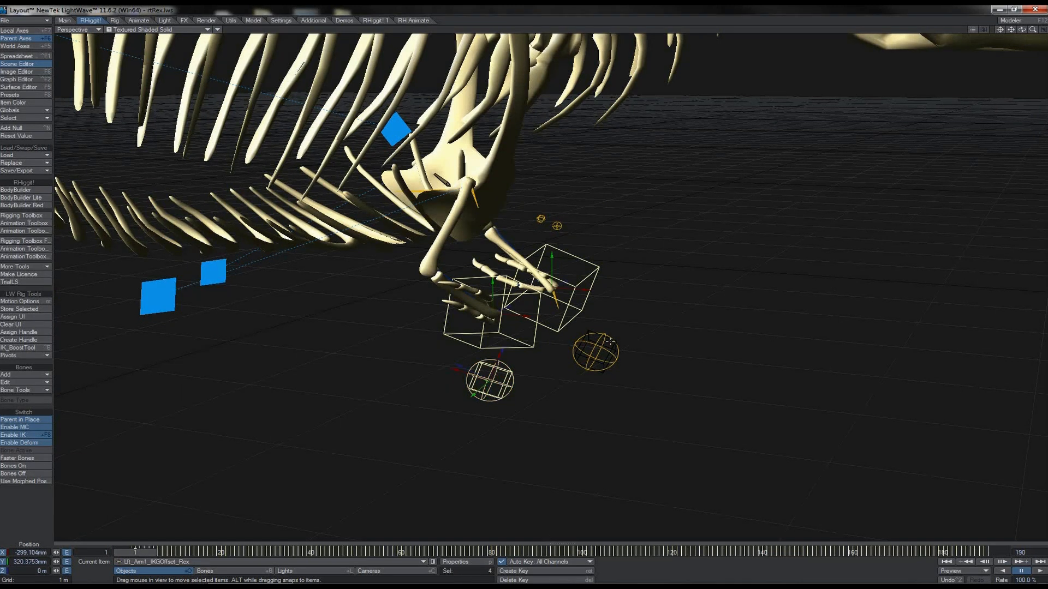
{"action": "left_click", "coordinate": [612, 351], "text": "shift"}
{"action": "left_click", "coordinate": [614, 360], "text": "shift"}
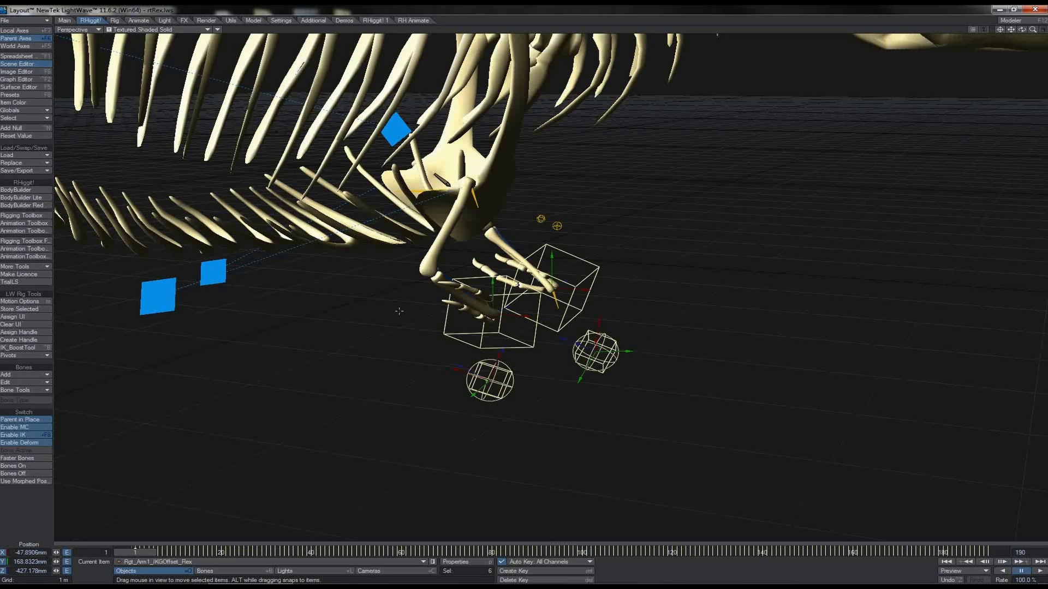
{"action": "left_click", "coordinate": [217, 272], "text": "shift"}
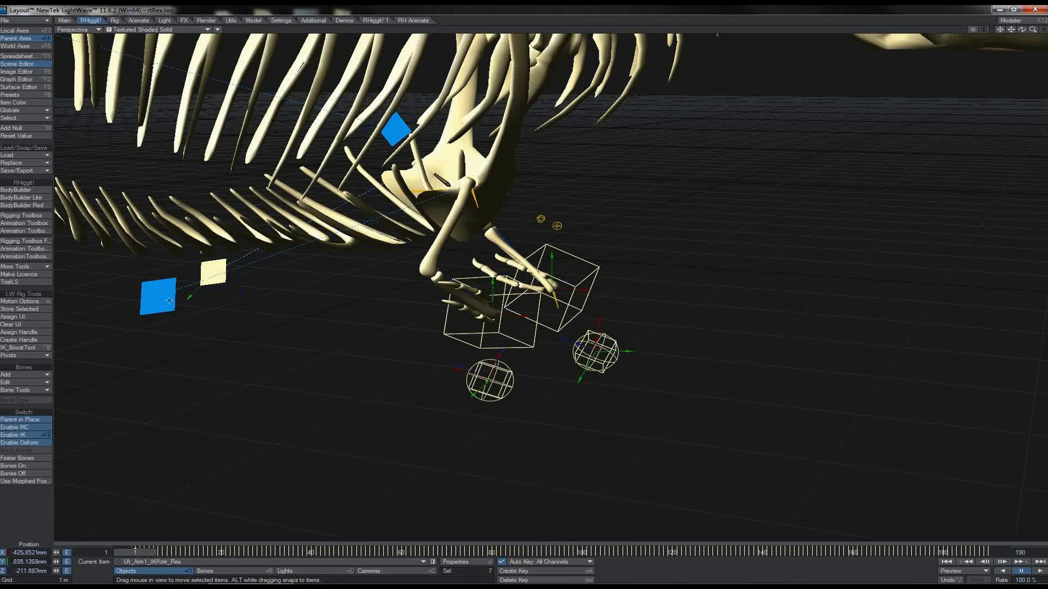
{"action": "left_click", "coordinate": [158, 304], "text": "shift"}
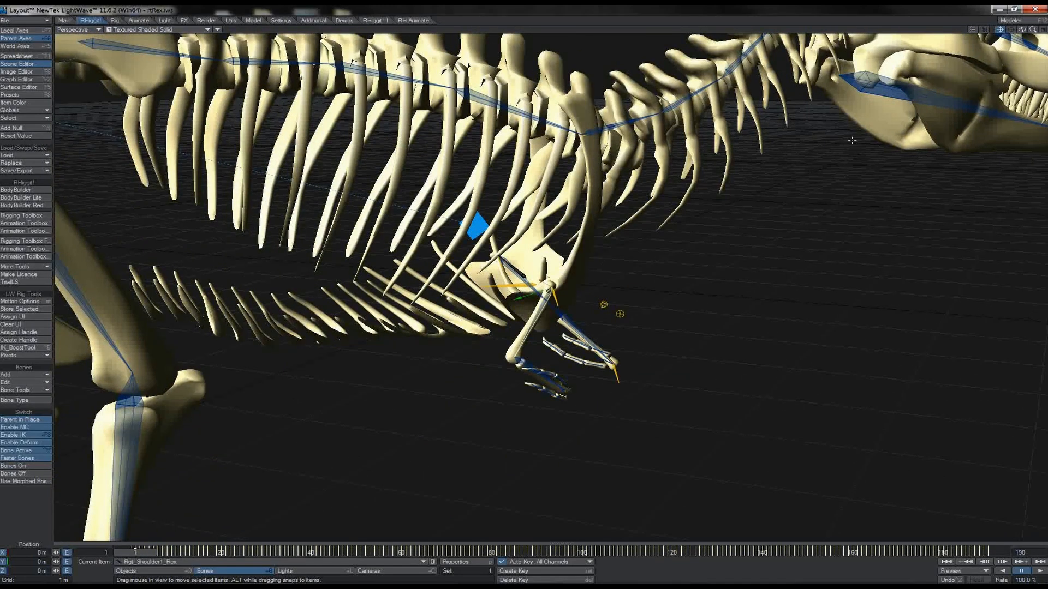
Step: Delete all keyframes after frame 1 from the six selected arm bones
{"action": "left_click_drag", "start_coordinate": [1024, 31], "coordinate": [985, 31]}
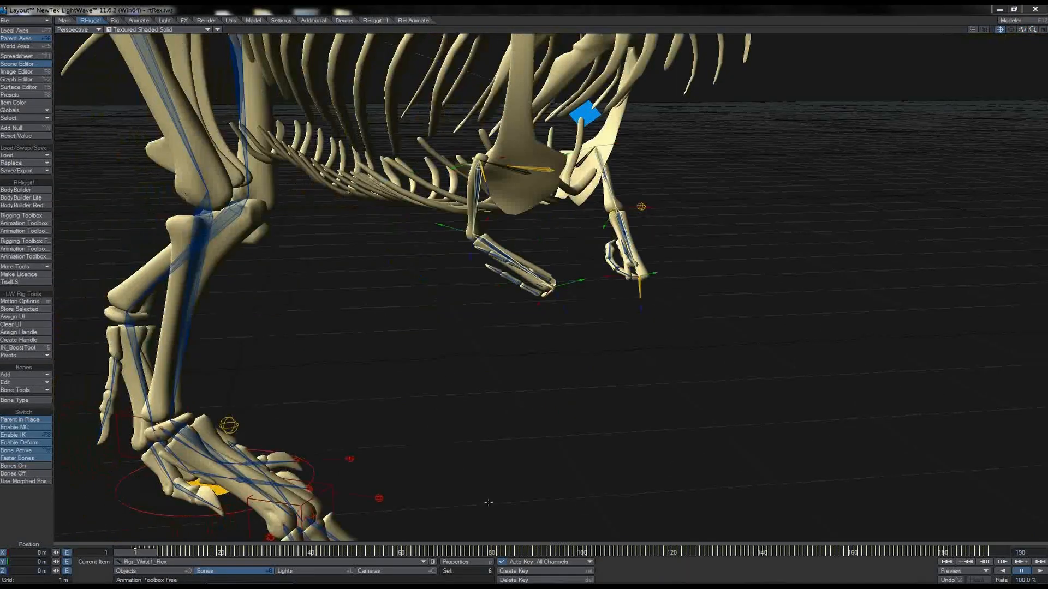
{"action": "left_click", "coordinate": [483, 544]}
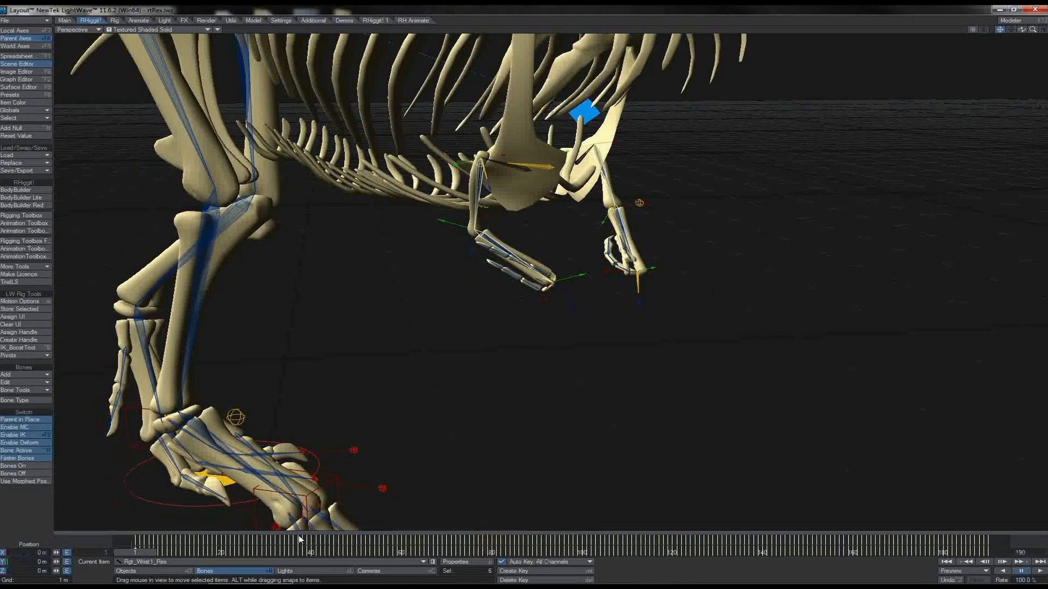
{"action": "left_click_drag", "start_coordinate": [138, 540], "coordinate": [989, 540]}
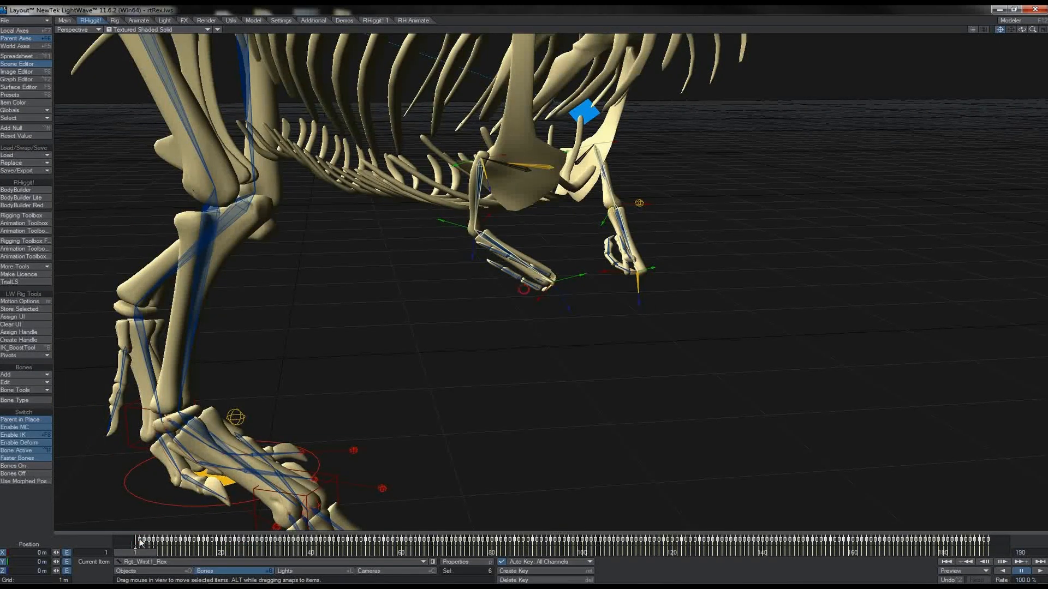
{"action": "right_click", "coordinate": [308, 541]}
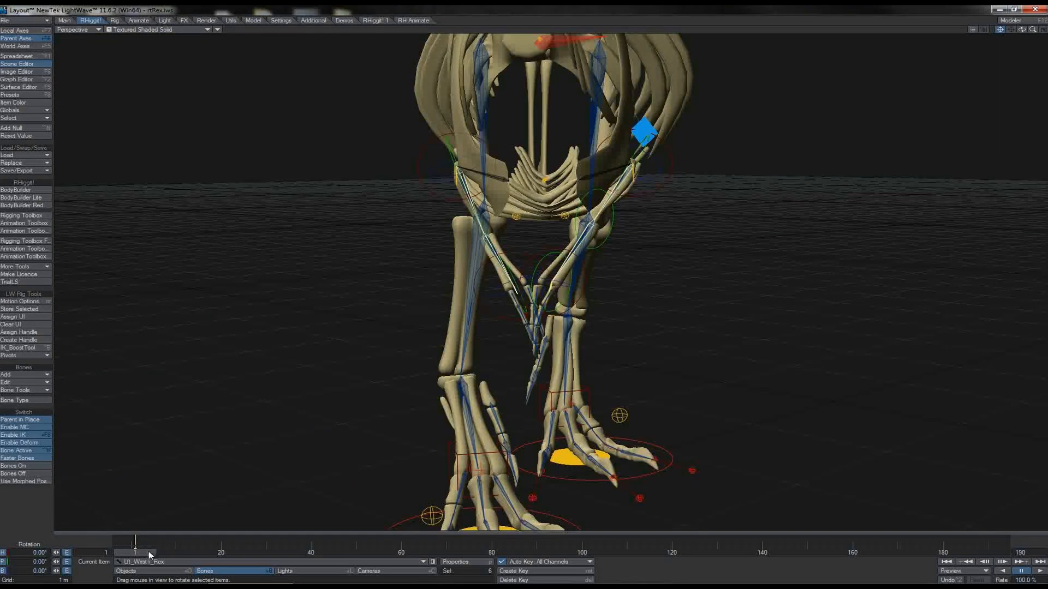
Step: Pose the left arm at frame 1 by rotating its shoulder and wrist bones into a raised, bent position
{"action": "left_click_drag", "start_coordinate": [148, 551], "coordinate": [461, 552]}
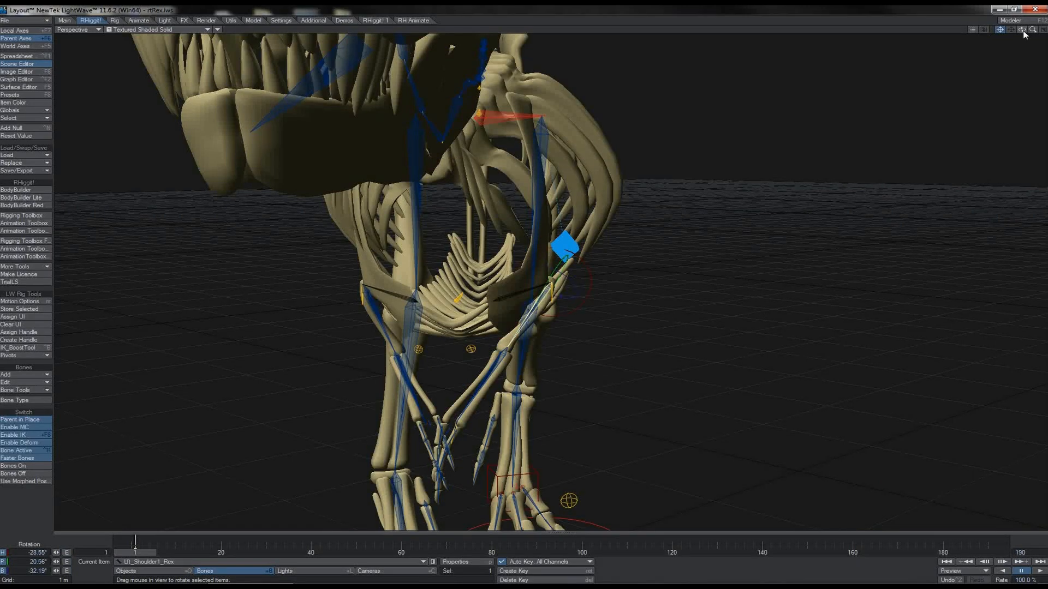
{"action": "left_click_drag", "start_coordinate": [1022, 30], "coordinate": [1023, 34]}
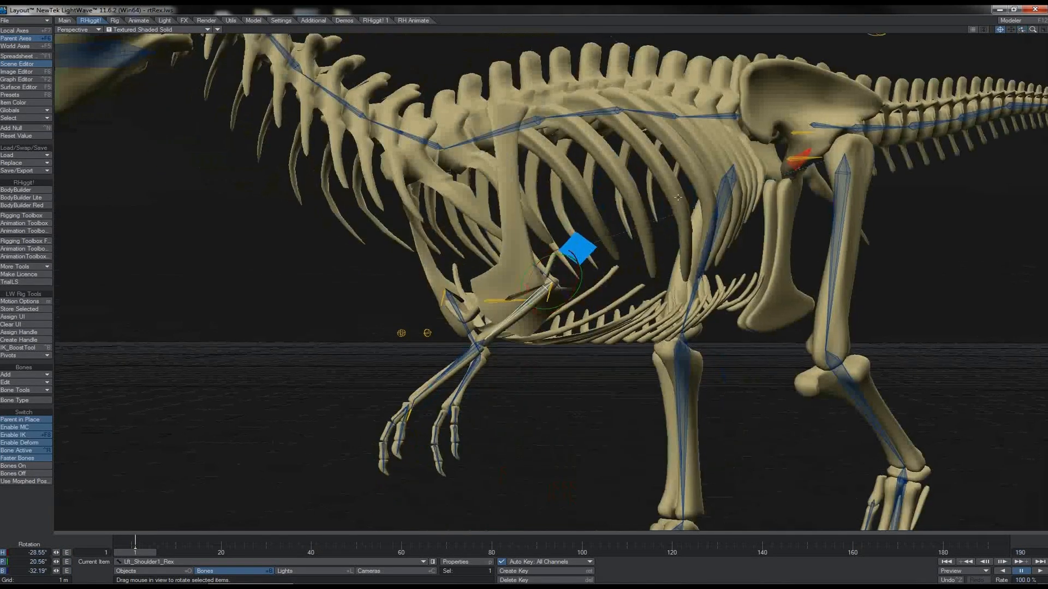
{"action": "left_click_drag", "start_coordinate": [555, 248], "coordinate": [529, 277]}
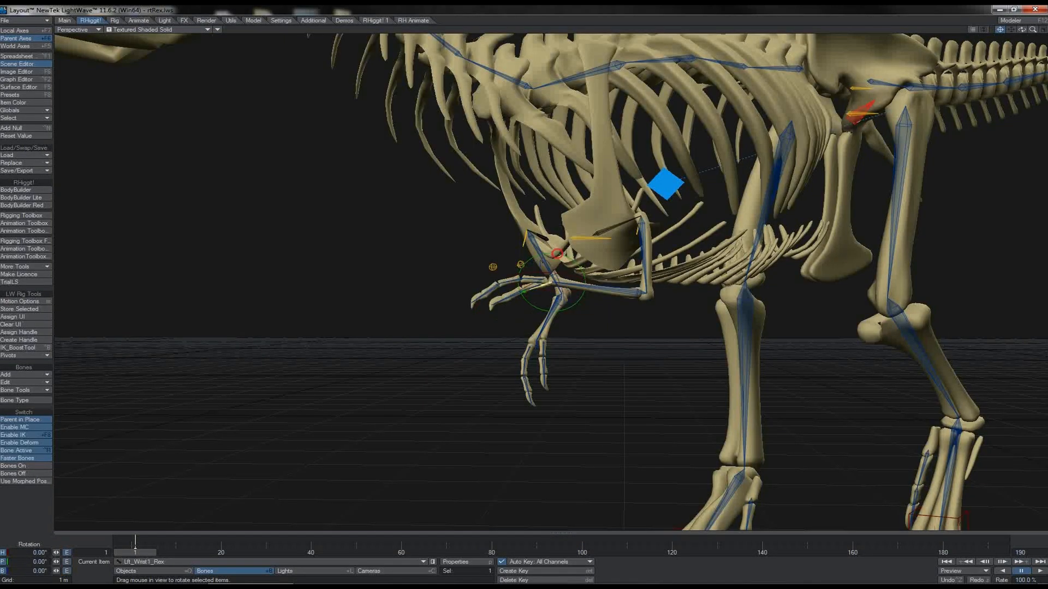
{"action": "left_click_drag", "start_coordinate": [557, 253], "coordinate": [548, 284]}
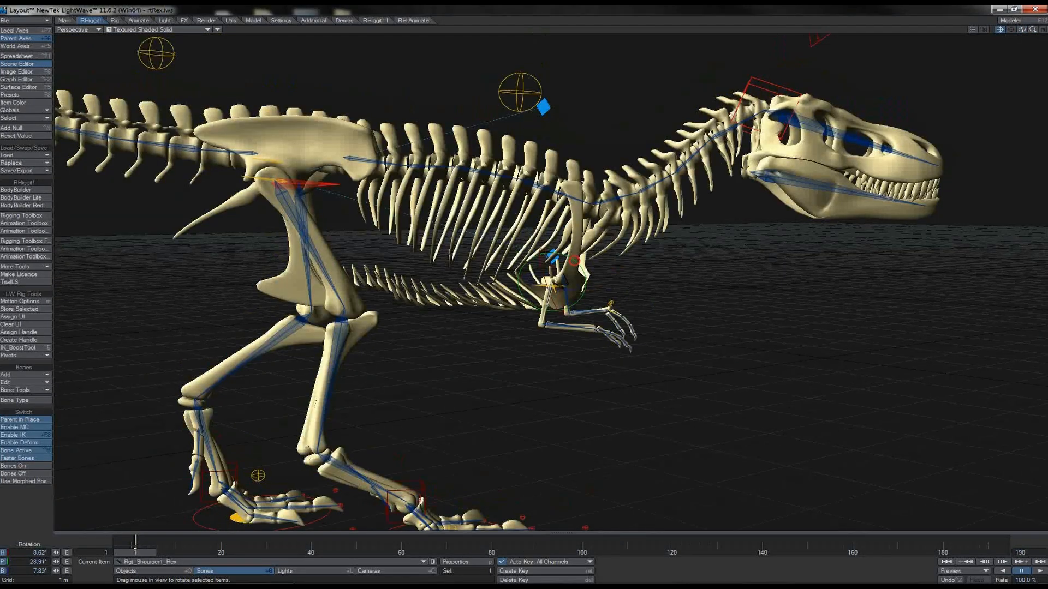
Step: Pose the right arm at frame 1 by rotating its shoulder and elbow bones into a raised, bent position
{"action": "left_click_drag", "start_coordinate": [574, 261], "coordinate": [574, 261]}
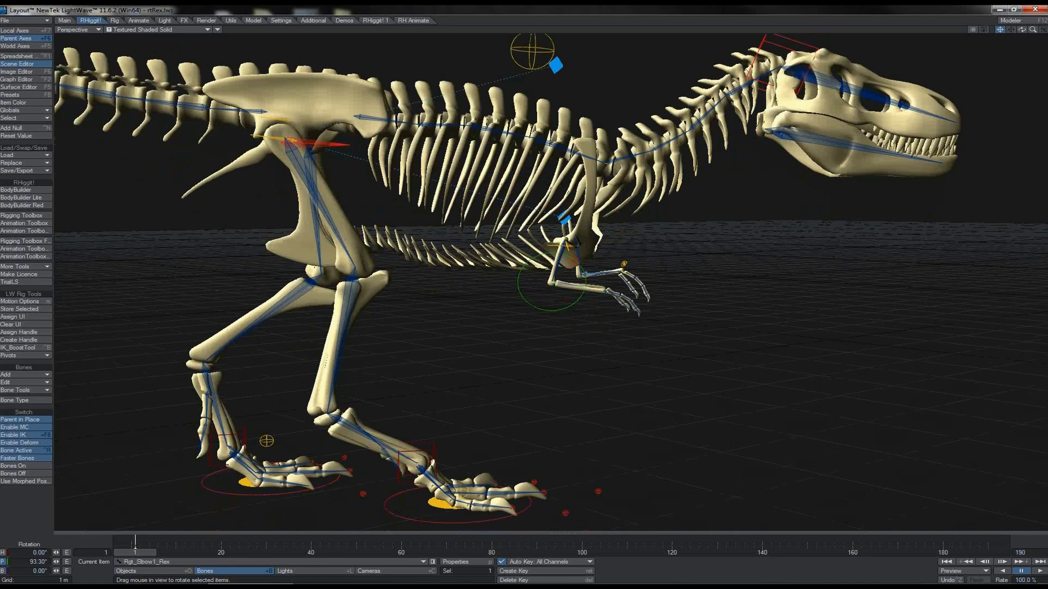
{"action": "left_click_drag", "start_coordinate": [573, 260], "coordinate": [572, 258]}
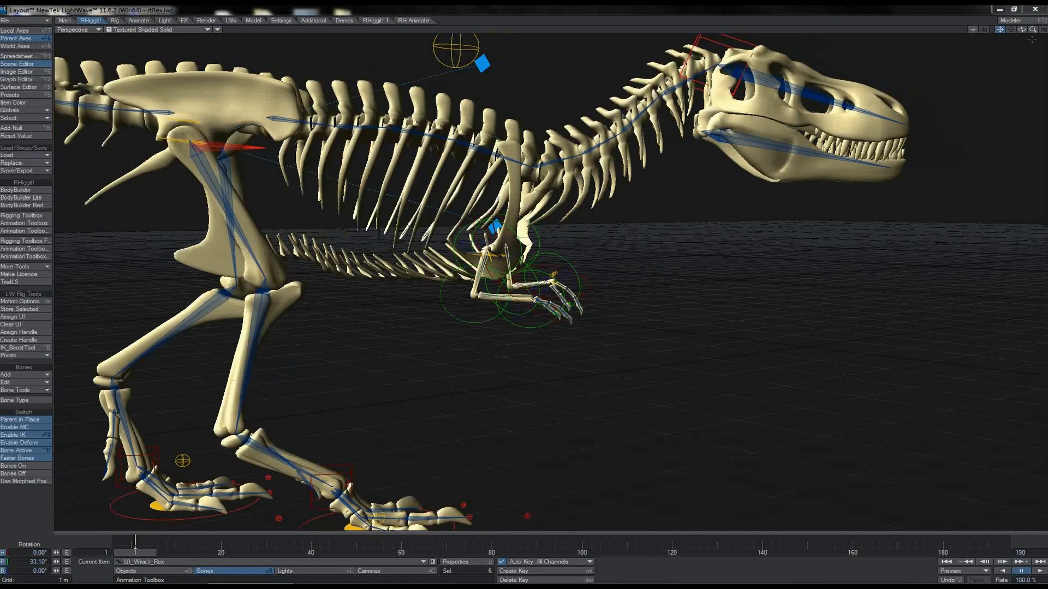
Step: Key the six arm bones along the walk at about frames 42, 76, 110 and 140
{"action": "left_click_drag", "start_coordinate": [1032, 29], "coordinate": [1002, 29]}
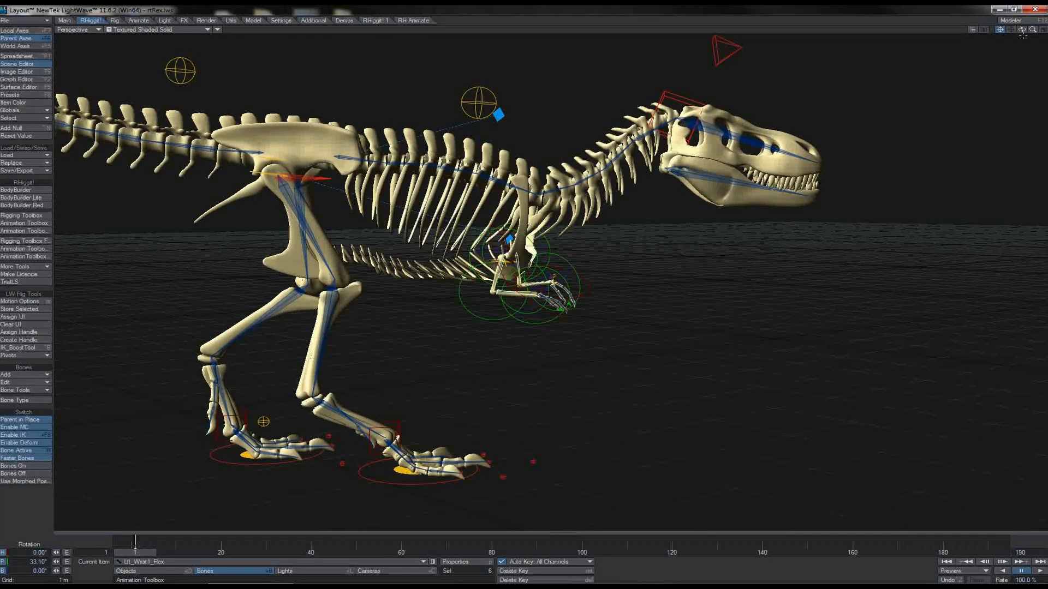
{"action": "left_click_drag", "start_coordinate": [1023, 30], "coordinate": [971, 96]}
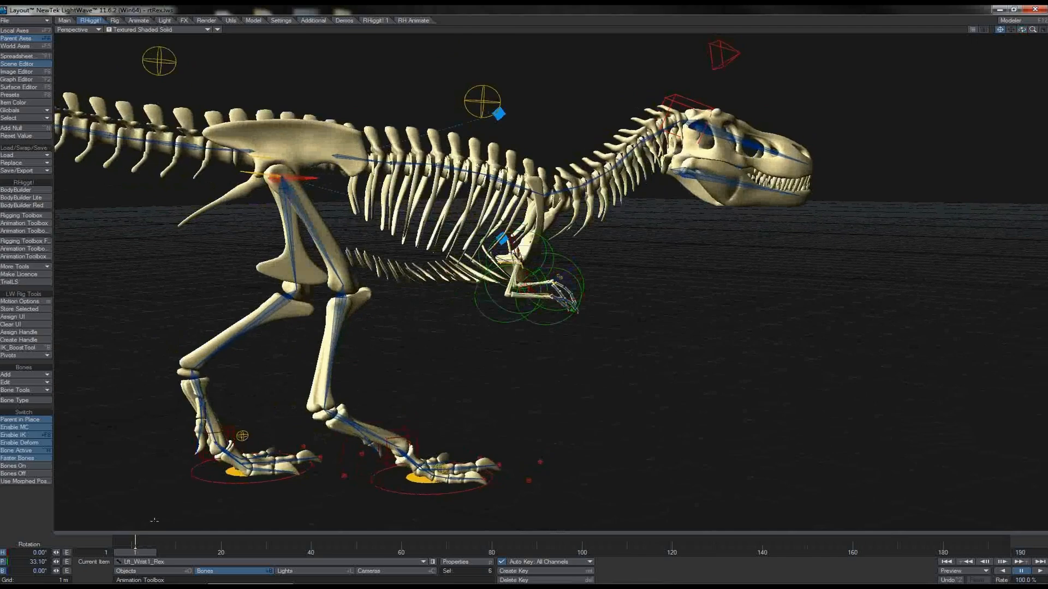
{"action": "left_click_drag", "start_coordinate": [143, 555], "coordinate": [295, 555]}
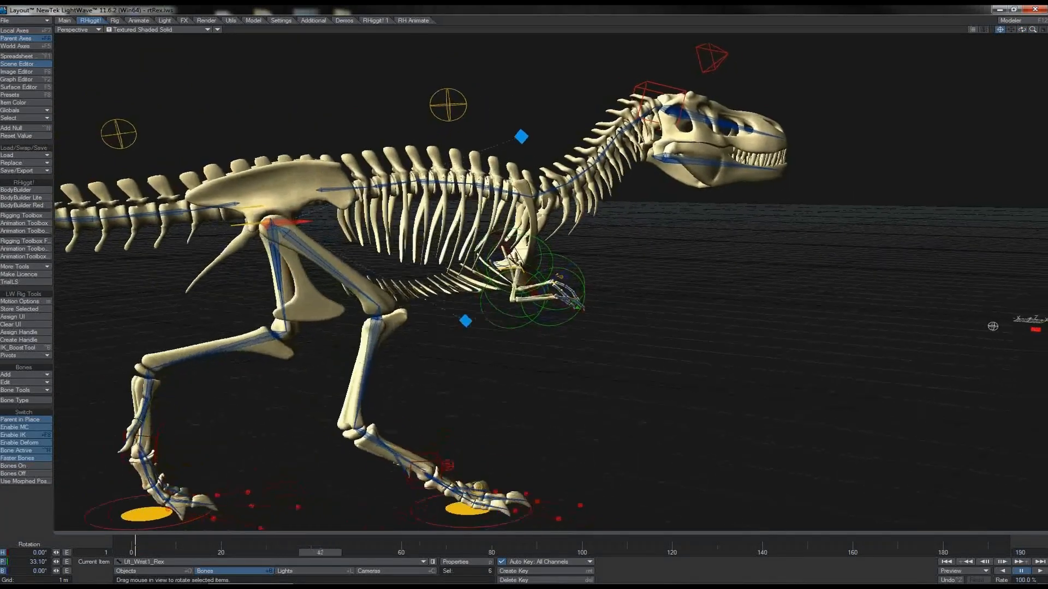
{"action": "left_click_drag", "start_coordinate": [315, 551], "coordinate": [790, 552]}
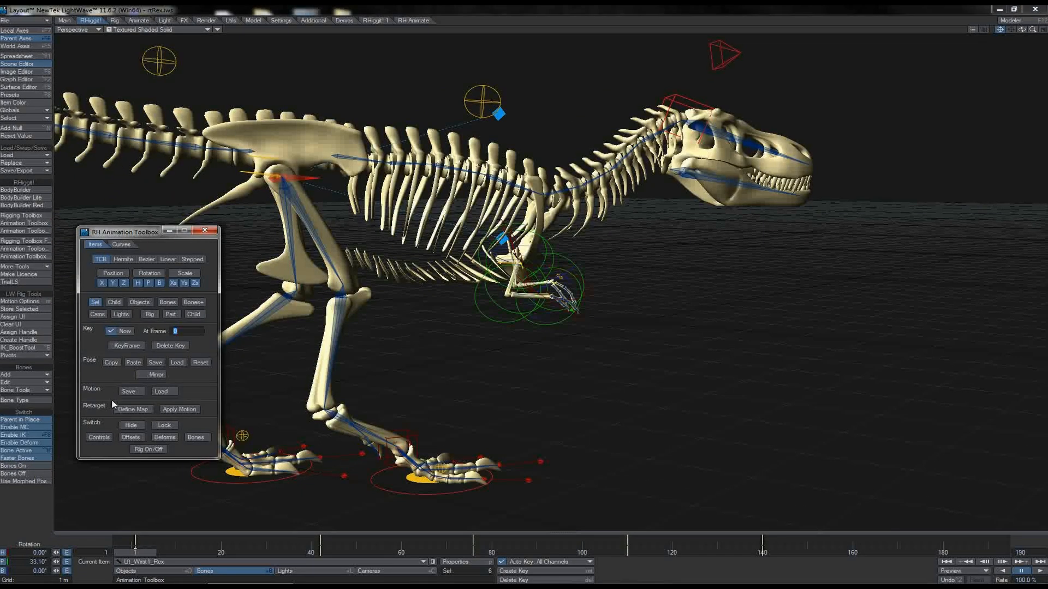
Step: Copy the frame 1 arm pose and paste it mirrored at frame 24, using the side prefixes Lft_ and Rgt_
{"action": "left_click", "coordinate": [113, 364]}
{"action": "left_click_drag", "start_coordinate": [143, 551], "coordinate": [239, 552]}
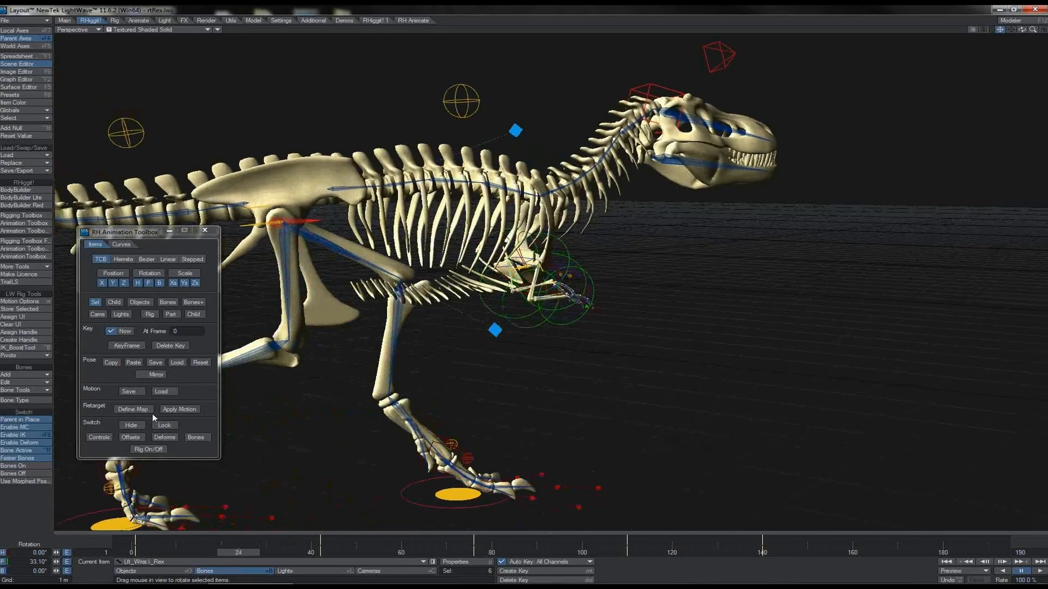
{"action": "left_click", "coordinate": [140, 375]}
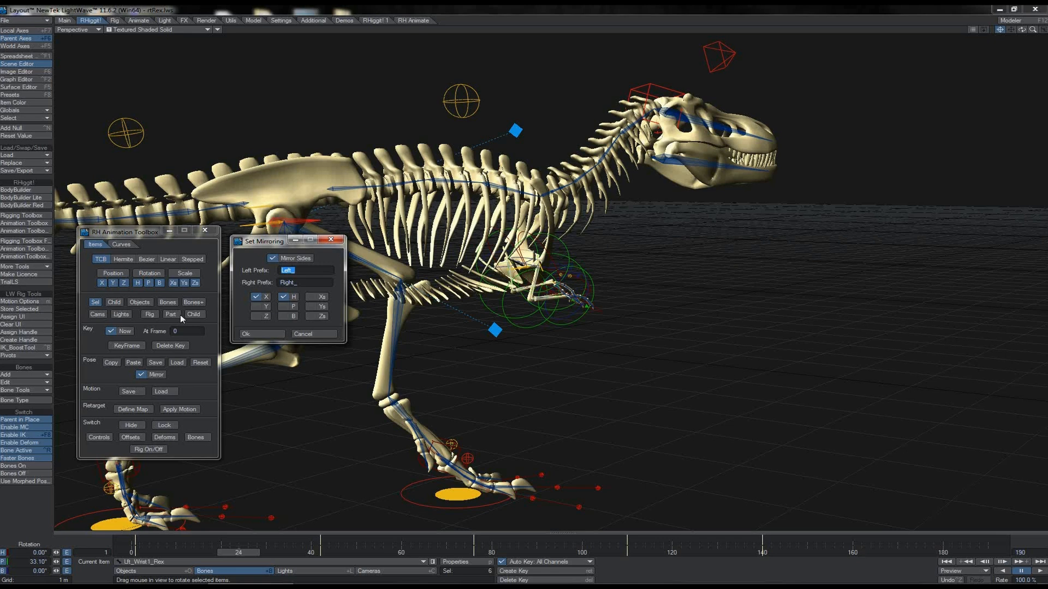
{"action": "type", "text": "Lf"}
{"action": "key", "text": "Tab"}
{"action": "type", "text": "Rgt_"}
{"action": "left_click", "coordinate": [266, 334]}
Step: Correct the right arm at frame 24 by rotating its shoulder bone to a bank of about 0°
{"action": "left_click_drag", "start_coordinate": [1022, 29], "coordinate": [890, 32]}
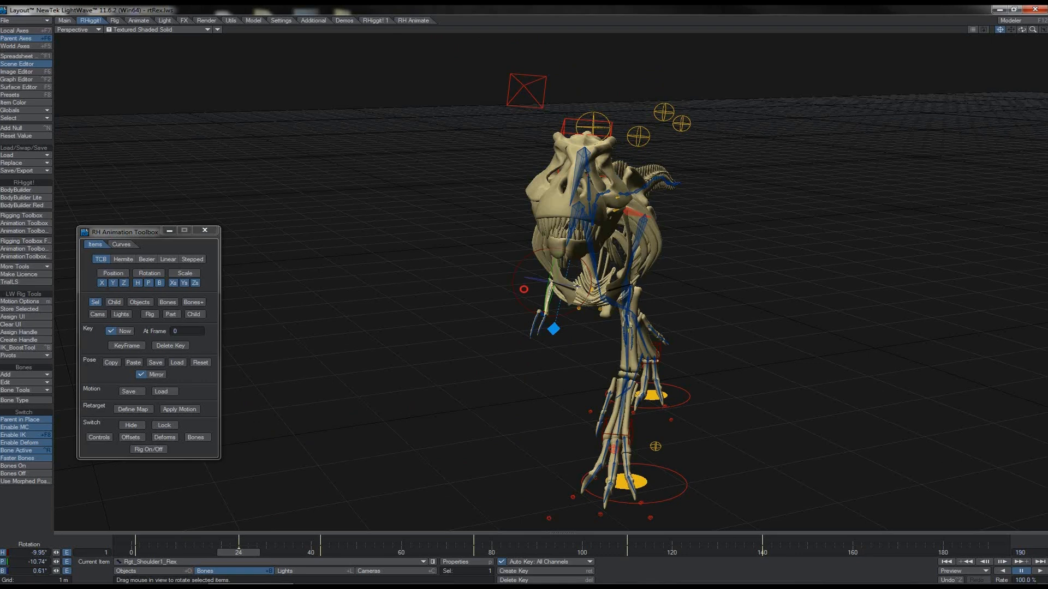
{"action": "key", "text": "ctrl+z"}
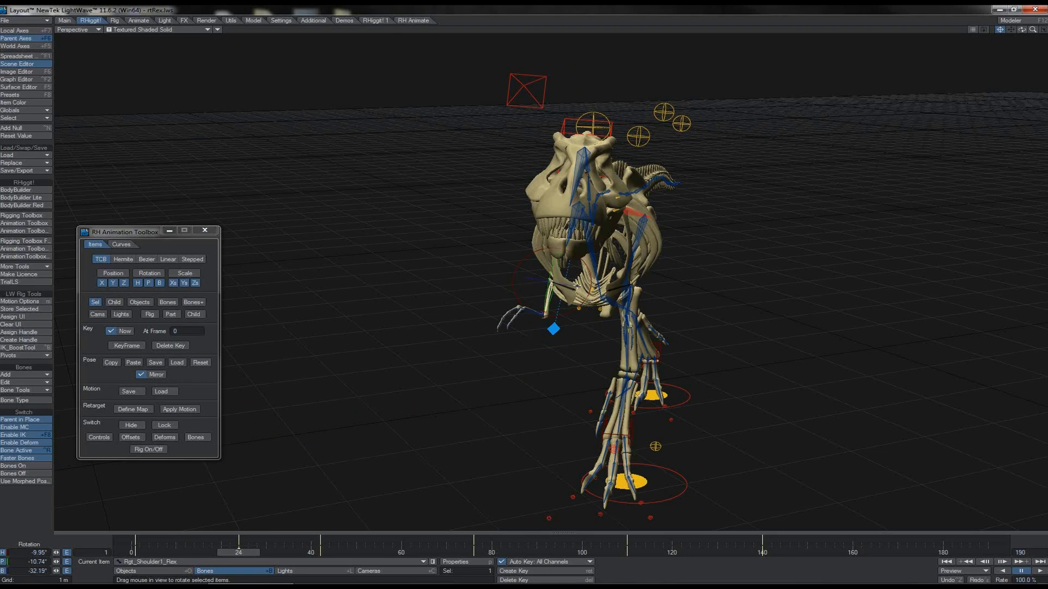
{"action": "left_click_drag", "start_coordinate": [572, 286], "coordinate": [607, 288]}
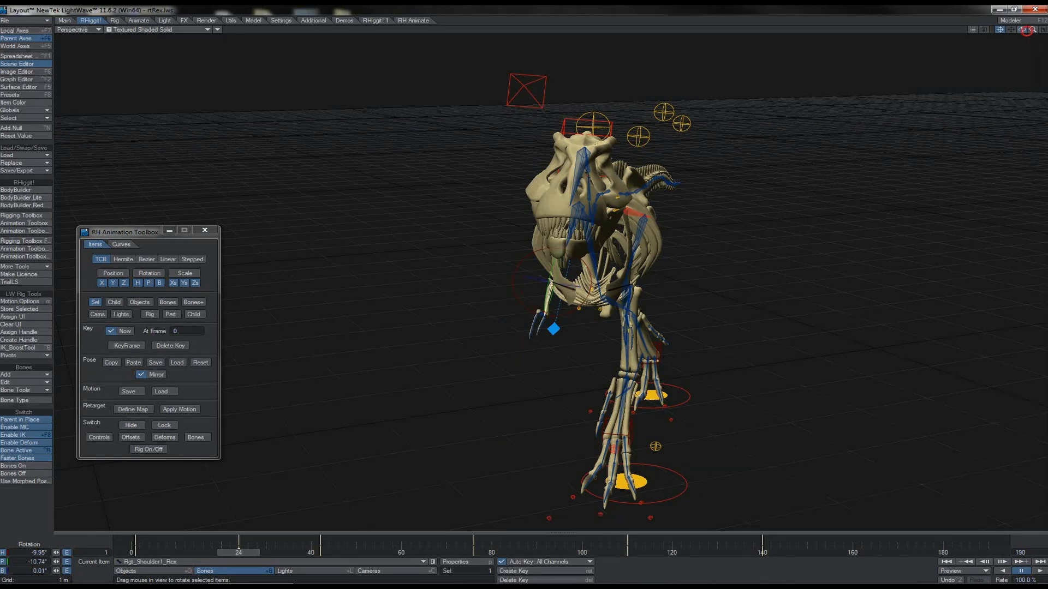
{"action": "left_click_drag", "start_coordinate": [1021, 30], "coordinate": [797, 219]}
Step: Turn off pose mirroring and paste the frame 24 pose of all six arm bones midway between the remaining arm keys
{"action": "left_click", "coordinate": [623, 307]}
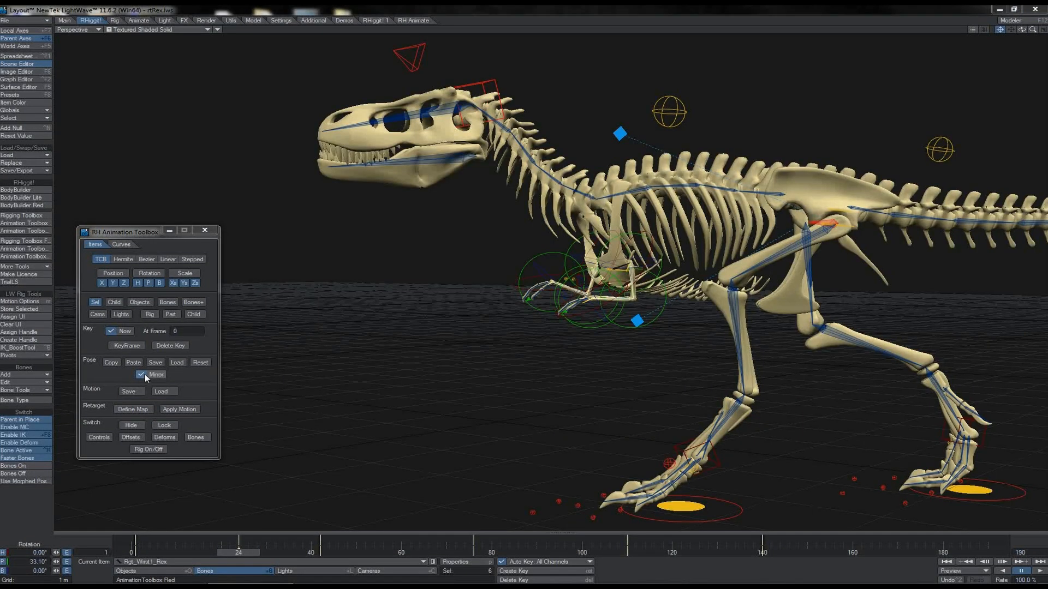
{"action": "left_click", "coordinate": [142, 375]}
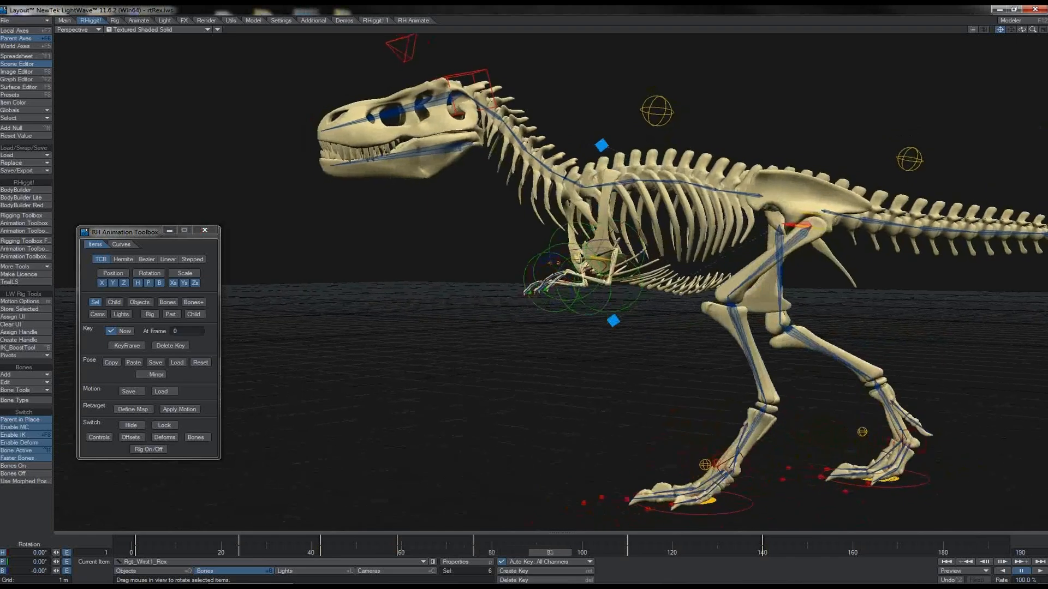
{"action": "left_click", "coordinate": [141, 364]}
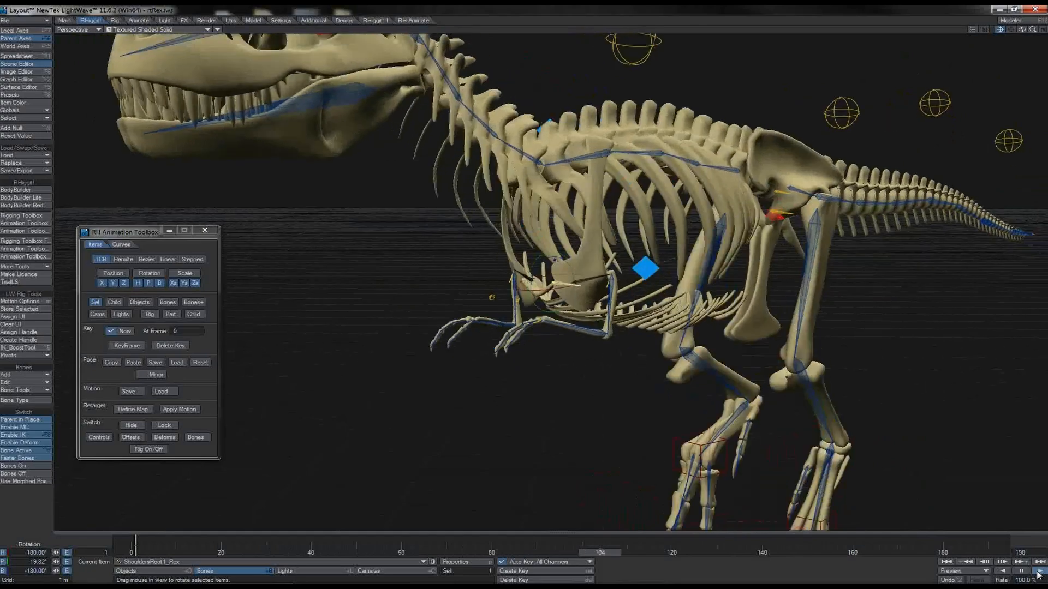
Step: Re-pose both arms at frame 152 by rotating their bones, and key the six arm bones at frame 163
{"action": "key", "text": "6"}
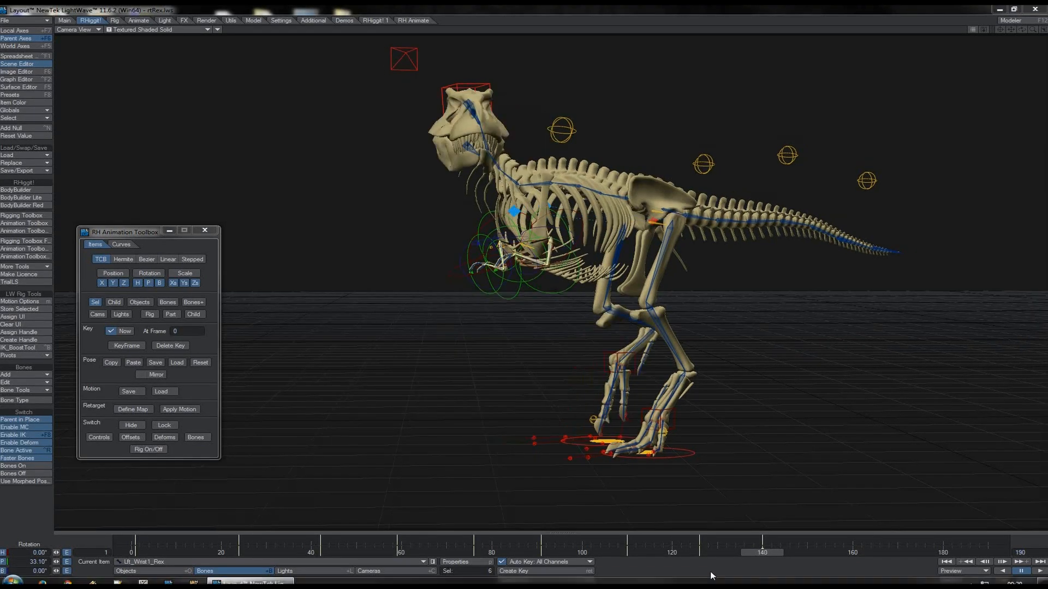
{"action": "left_click_drag", "start_coordinate": [752, 552], "coordinate": [806, 552]}
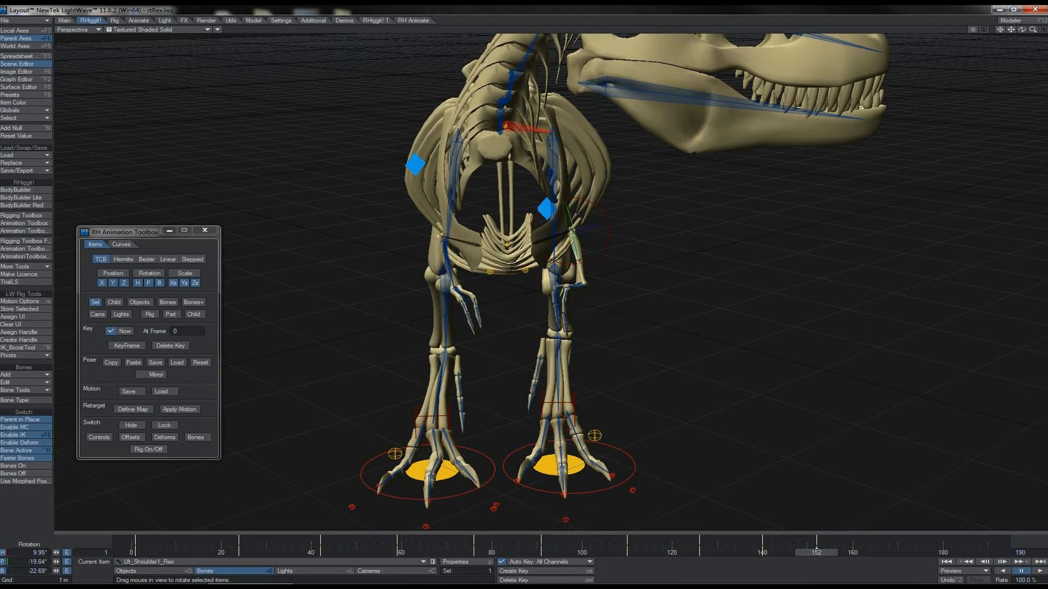
{"action": "left_click_drag", "start_coordinate": [574, 246], "coordinate": [576, 256]}
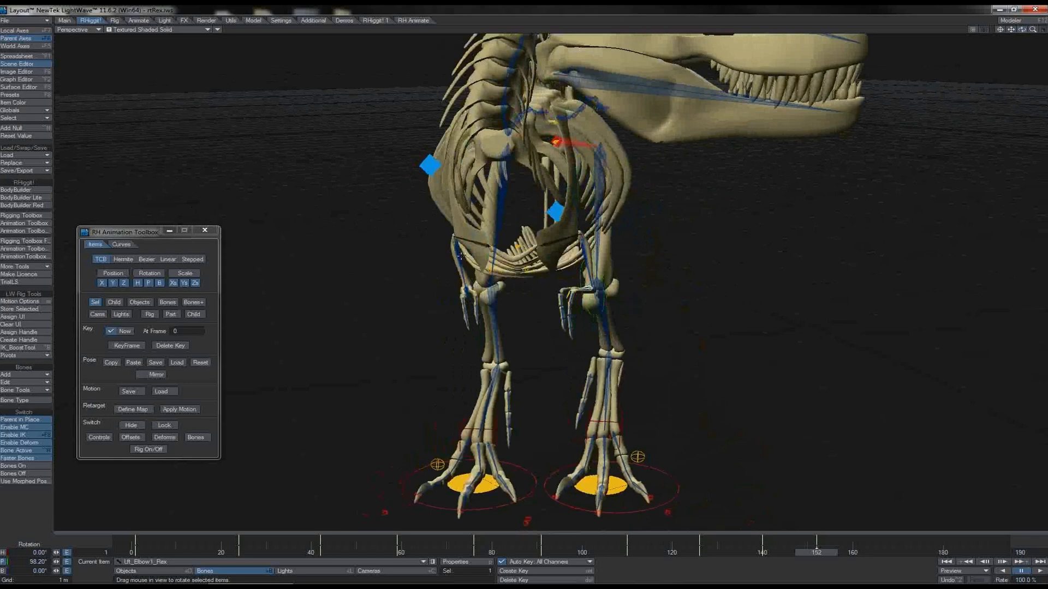
{"action": "left_click", "coordinate": [461, 256]}
{"action": "left_click_drag", "start_coordinate": [481, 214], "coordinate": [487, 220]}
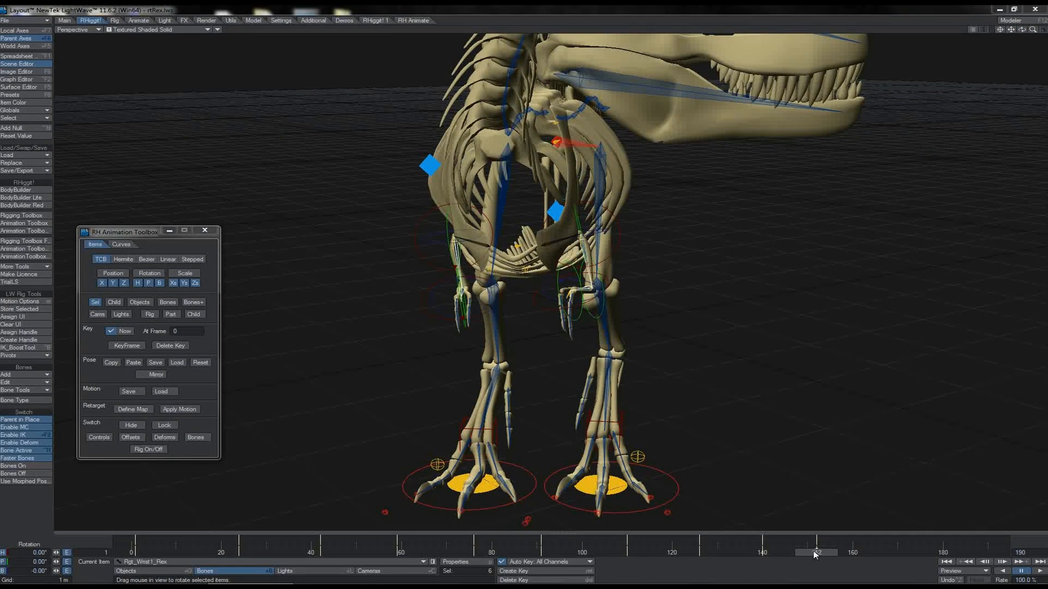
{"action": "left_click_drag", "start_coordinate": [815, 555], "coordinate": [866, 555]}
Step: Raise the tension of the arm rotation keys at frames 152 and 163 in the Graph Editor
{"action": "key", "text": "ctrl+F2"}
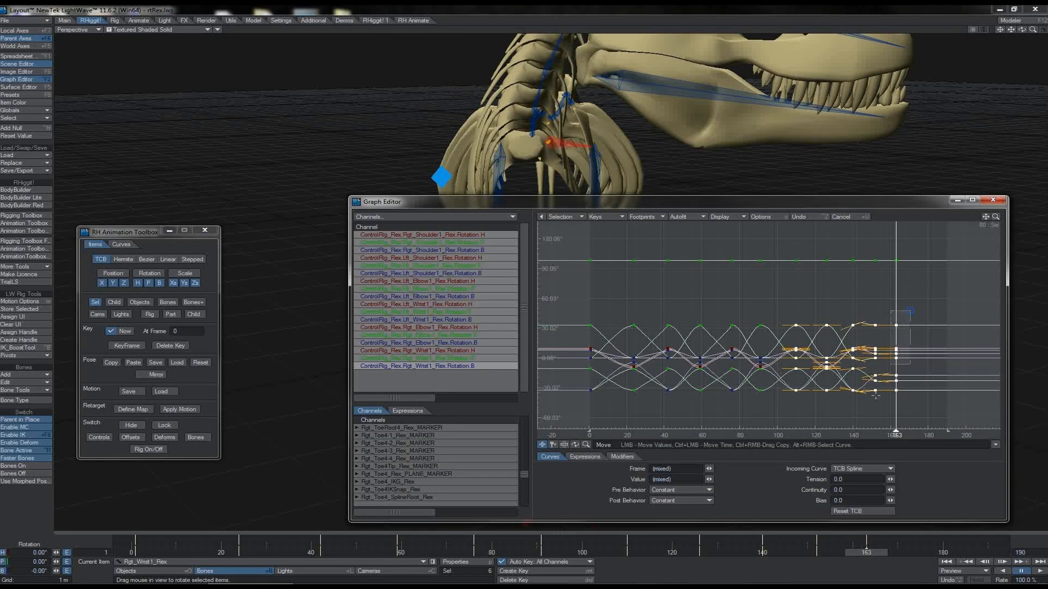
{"action": "scroll", "coordinate": [861, 407], "scroll_direction": "up", "scroll_amount": 3}
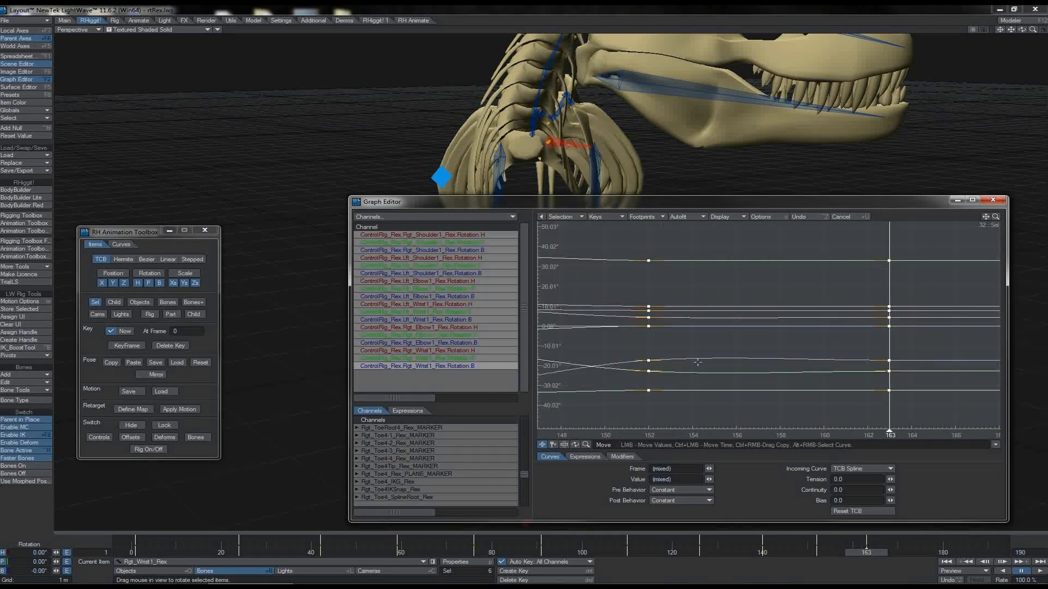
{"action": "right_click_drag", "start_coordinate": [688, 238], "coordinate": [628, 404]}
{"action": "right_click_drag", "start_coordinate": [868, 247], "coordinate": [903, 426]}
{"action": "left_click_drag", "start_coordinate": [890, 482], "coordinate": [906, 483]}
{"action": "key", "text": "ctrl+F2"}
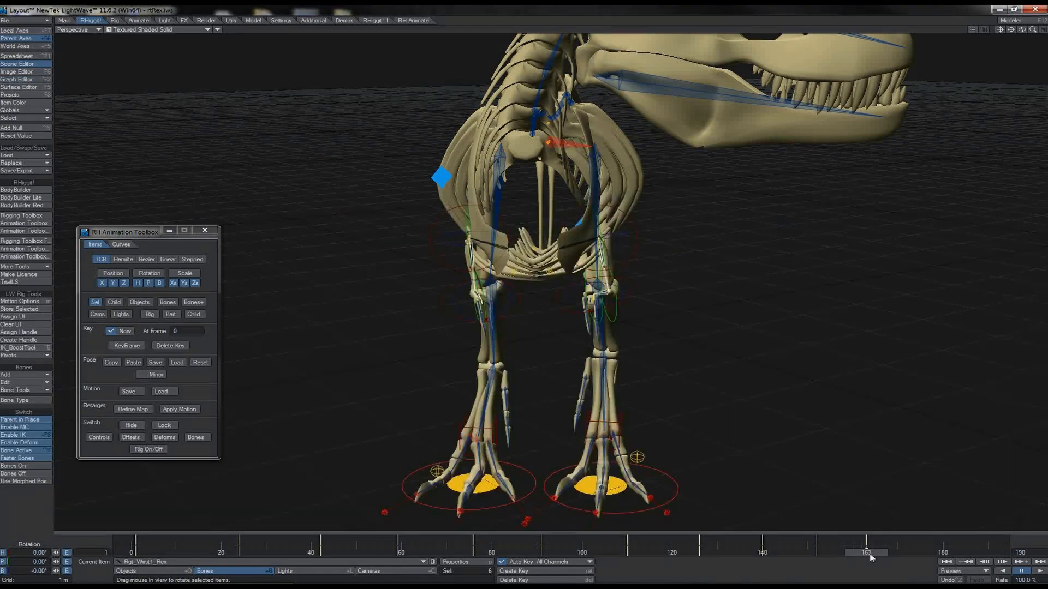
Step: Review the arm motion around frame 163 and play the walk back in the camera and right side views
{"action": "mouse_move", "coordinate": [867, 553]}
{"action": "left_mouse_down"}
{"action": "mouse_move", "coordinate": [802, 552]}
{"action": "mouse_move", "coordinate": [872, 558]}
{"action": "left_mouse_up"}
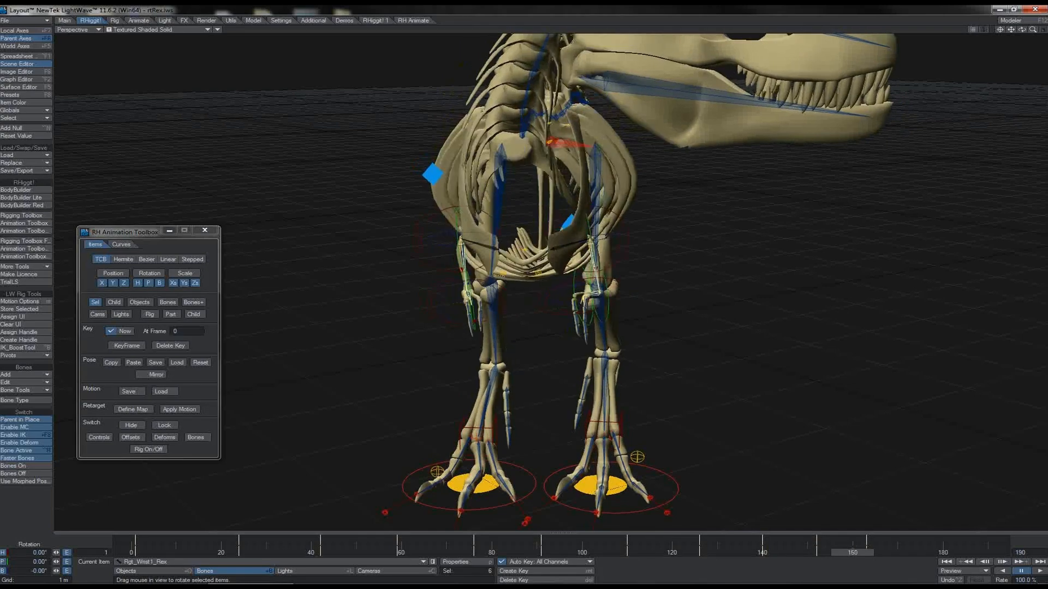
{"action": "key", "text": "6"}
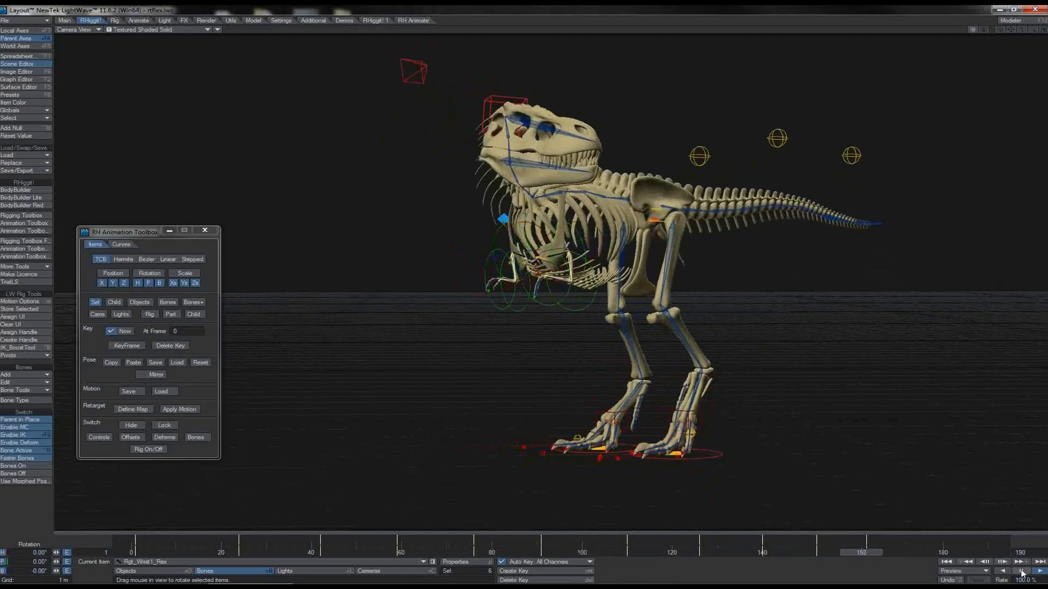
{"action": "key", "text": "3"}
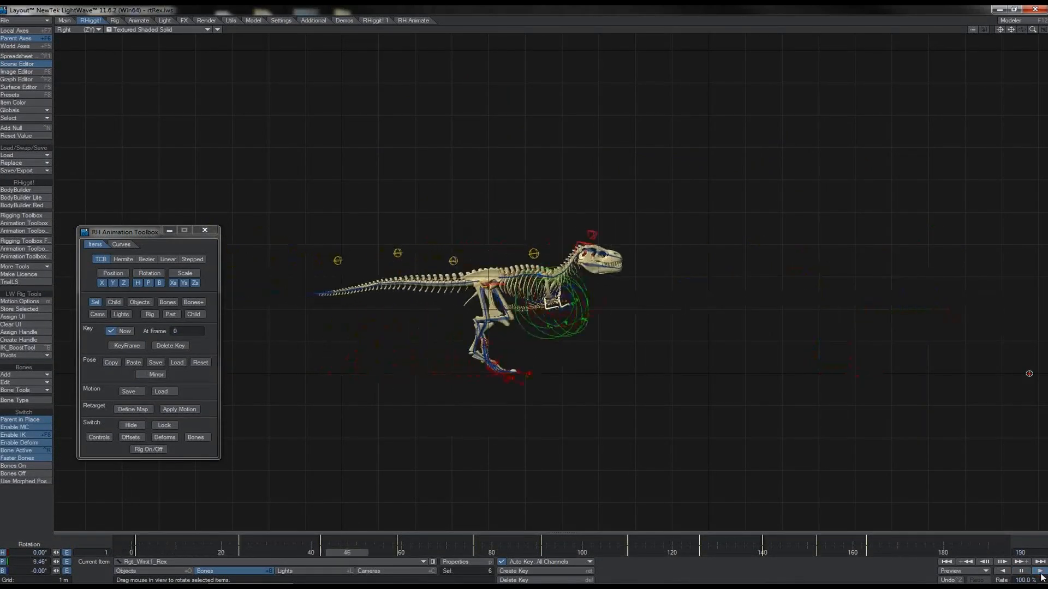
{"action": "left_click", "coordinate": [411, 571]}
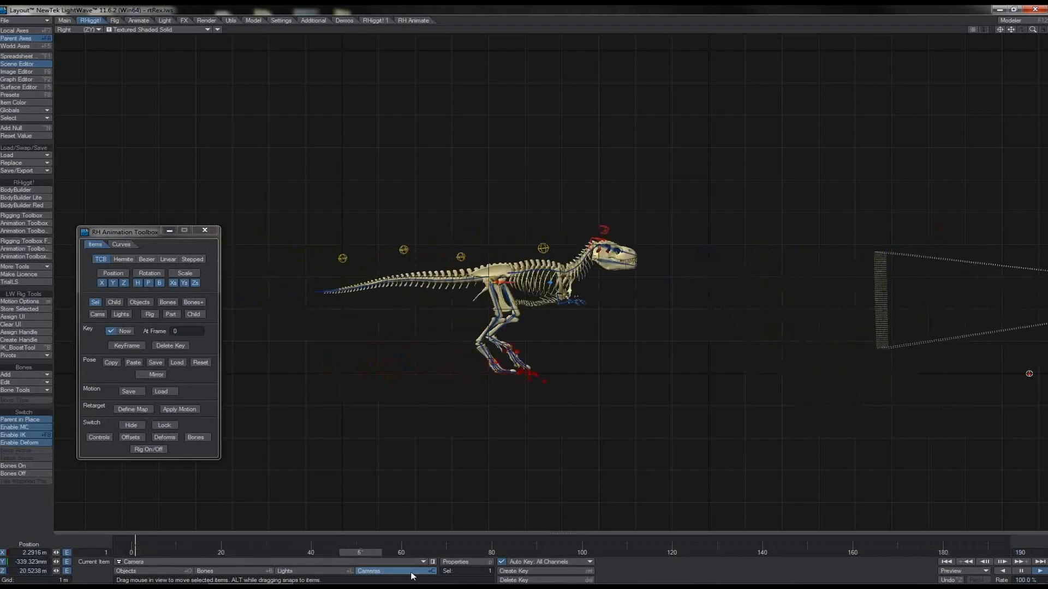
Step: Bend the tail sideways at frame 1 by rotating its first handle to heading -15.60° and its second to -13.40°
{"action": "left_click", "coordinate": [311, 251]}
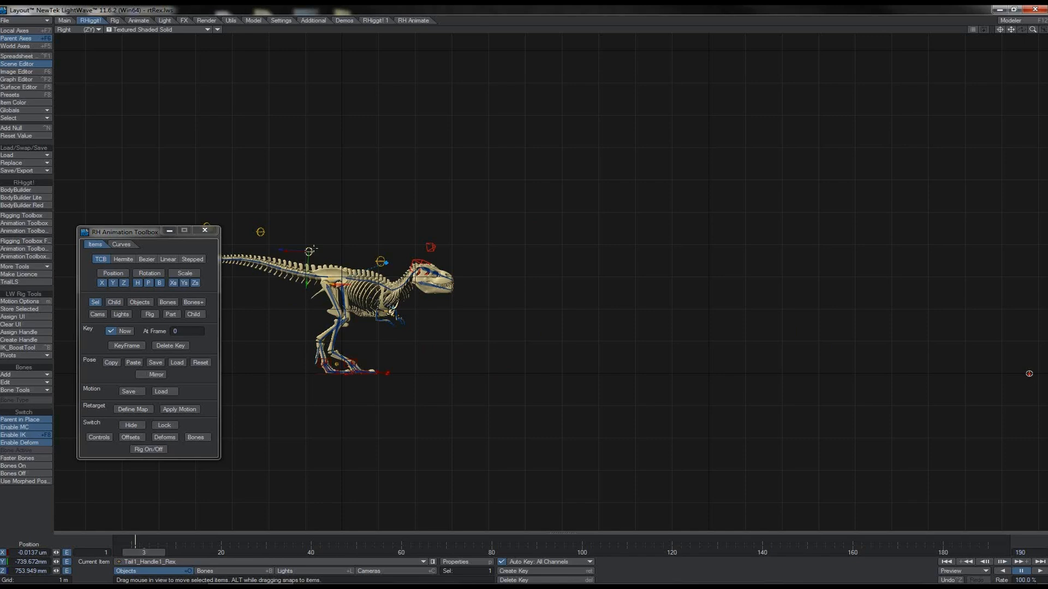
{"action": "key", "text": "2"}
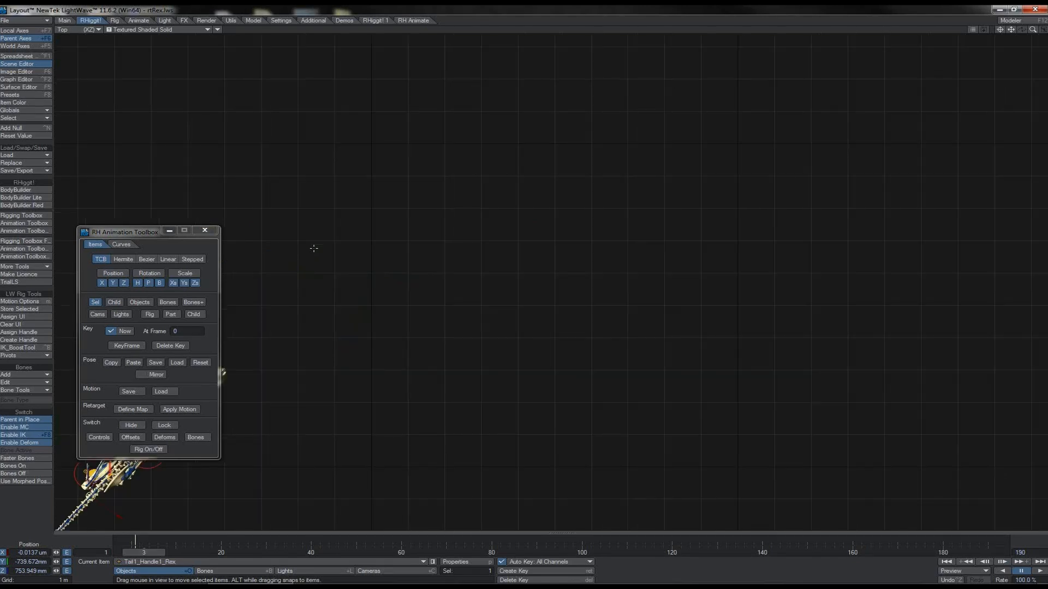
{"action": "left_click", "coordinate": [999, 29]}
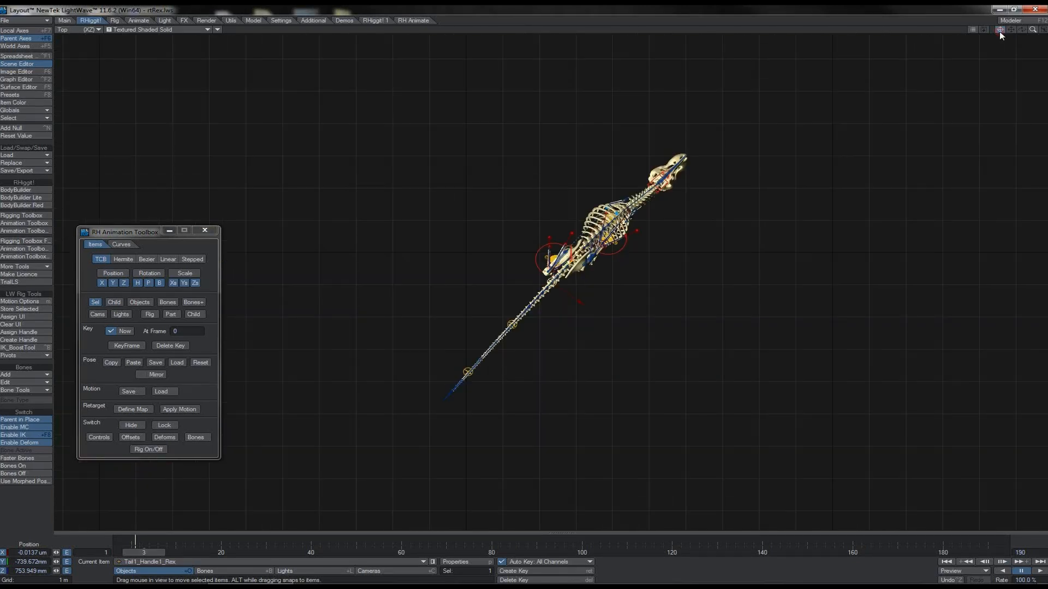
{"action": "left_click_drag", "start_coordinate": [1032, 29], "coordinate": [1047, 29]}
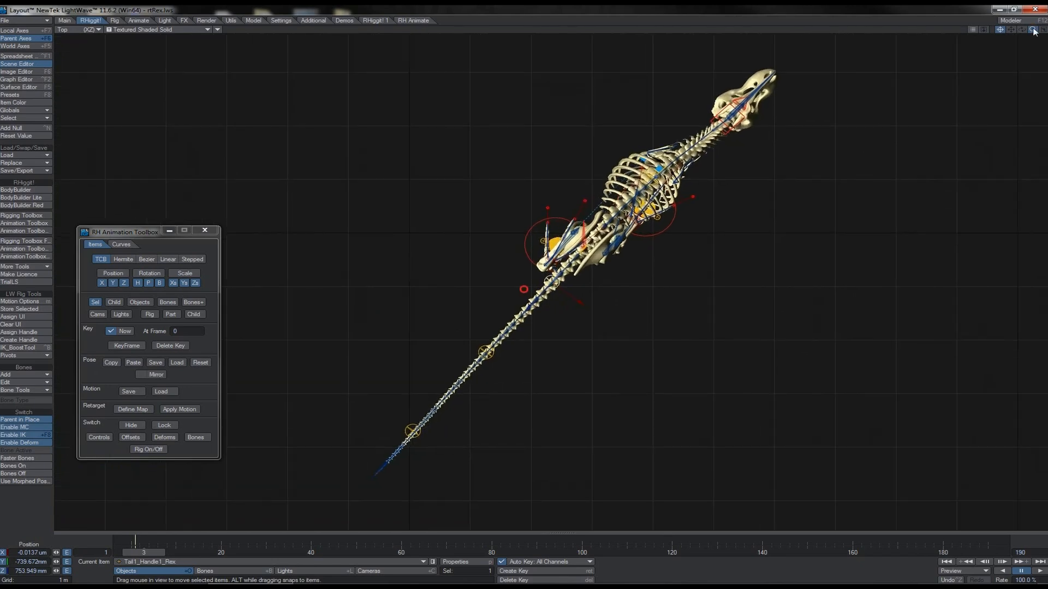
{"action": "key", "text": "y"}
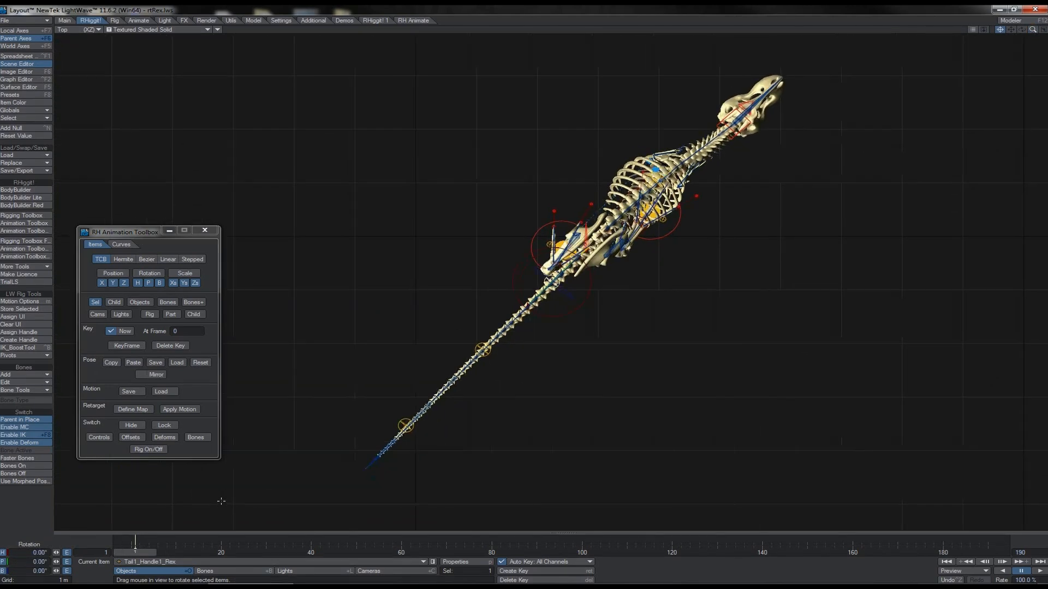
{"action": "mouse_move", "coordinate": [148, 556]}
{"action": "left_mouse_down"}
{"action": "mouse_move", "coordinate": [332, 555]}
{"action": "mouse_move", "coordinate": [135, 556]}
{"action": "left_mouse_up"}
{"action": "mouse_move", "coordinate": [578, 255]}
{"action": "left_mouse_down"}
{"action": "mouse_move", "coordinate": [564, 255]}
{"action": "mouse_move", "coordinate": [553, 282]}
{"action": "mouse_move", "coordinate": [588, 267]}
{"action": "mouse_move", "coordinate": [571, 268]}
{"action": "left_mouse_up"}
{"action": "left_click", "coordinate": [484, 350]}
{"action": "left_click", "coordinate": [621, 216], "text": "shift"}
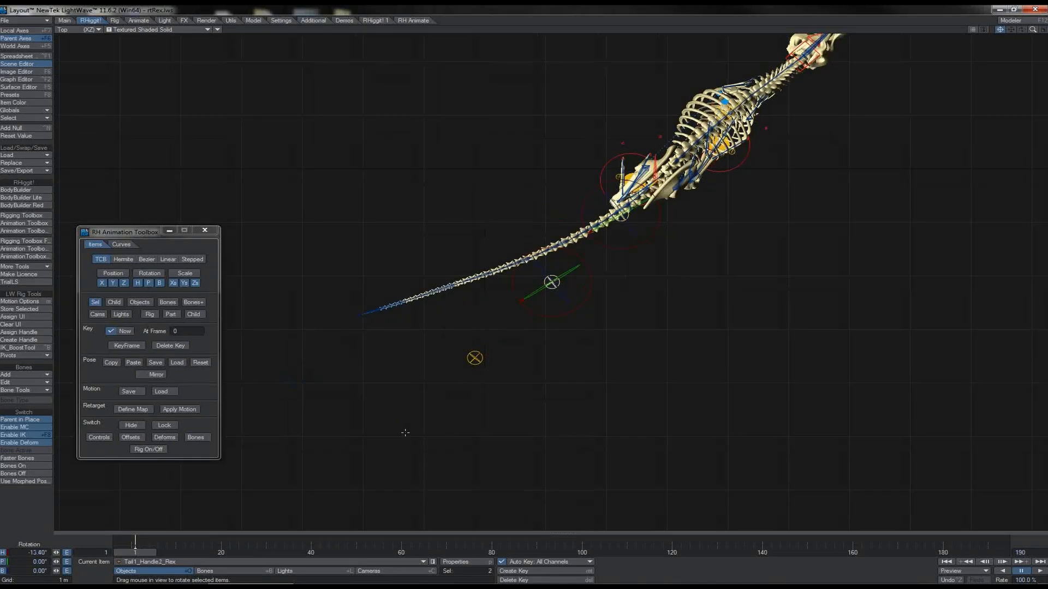
Step: Key the two tail handles along the walk at about frames 41, 69, 103 and 134
{"action": "left_click_drag", "start_coordinate": [143, 552], "coordinate": [436, 556]}
{"action": "key", "text": "Up"}
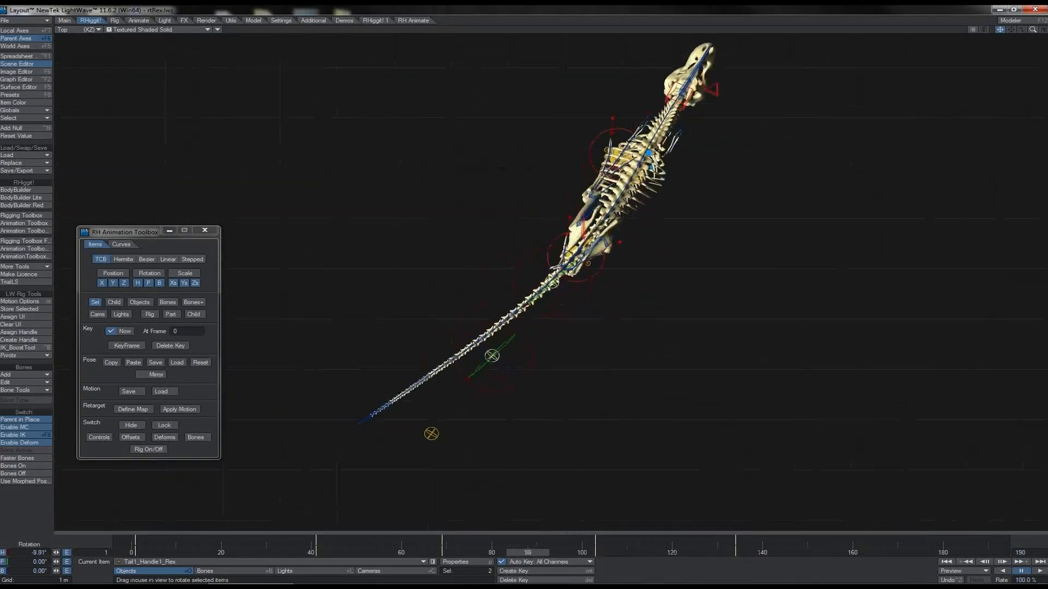
Step: Copy the frame 1 tail pose and paste it mirrored at frame 20 with Mirror Sides turned off
{"action": "left_click", "coordinate": [110, 364]}
{"action": "left_click", "coordinate": [143, 374]}
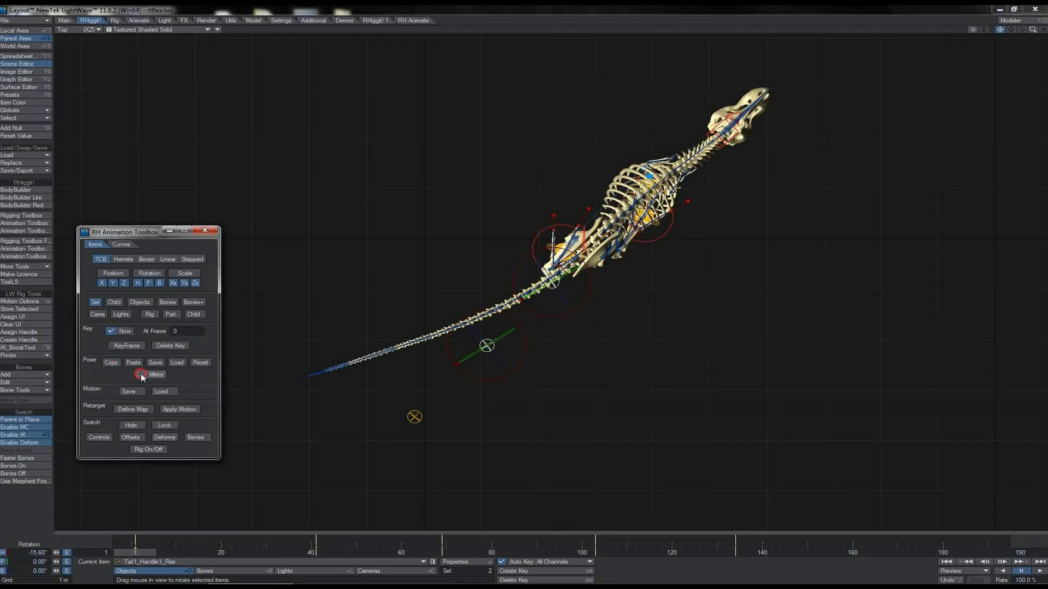
{"action": "left_click_drag", "start_coordinate": [144, 556], "coordinate": [228, 555]}
{"action": "left_click", "coordinate": [133, 363]}
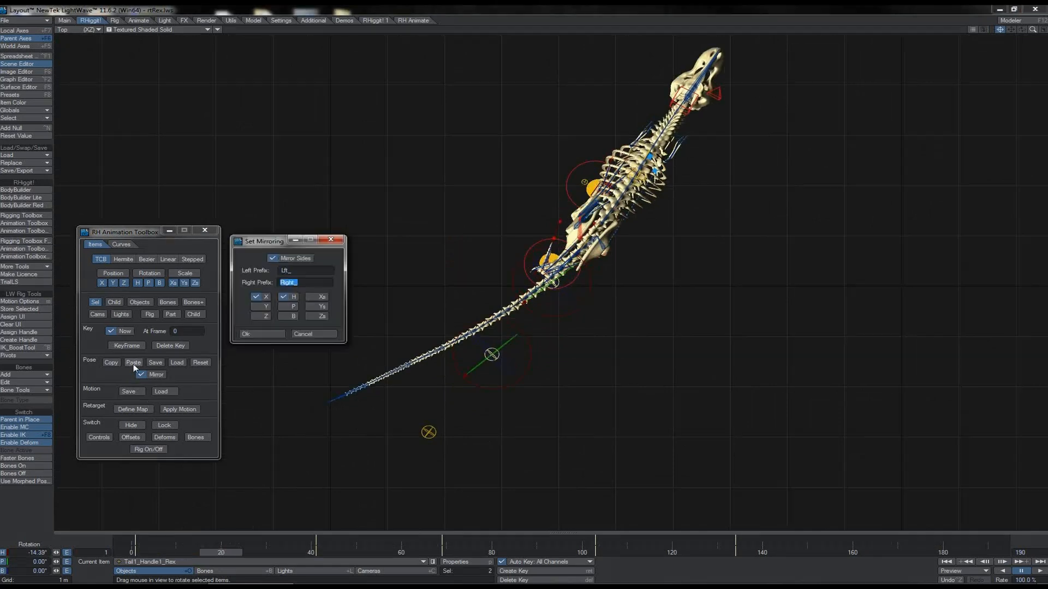
{"action": "left_click", "coordinate": [273, 258]}
{"action": "left_click", "coordinate": [274, 335]}
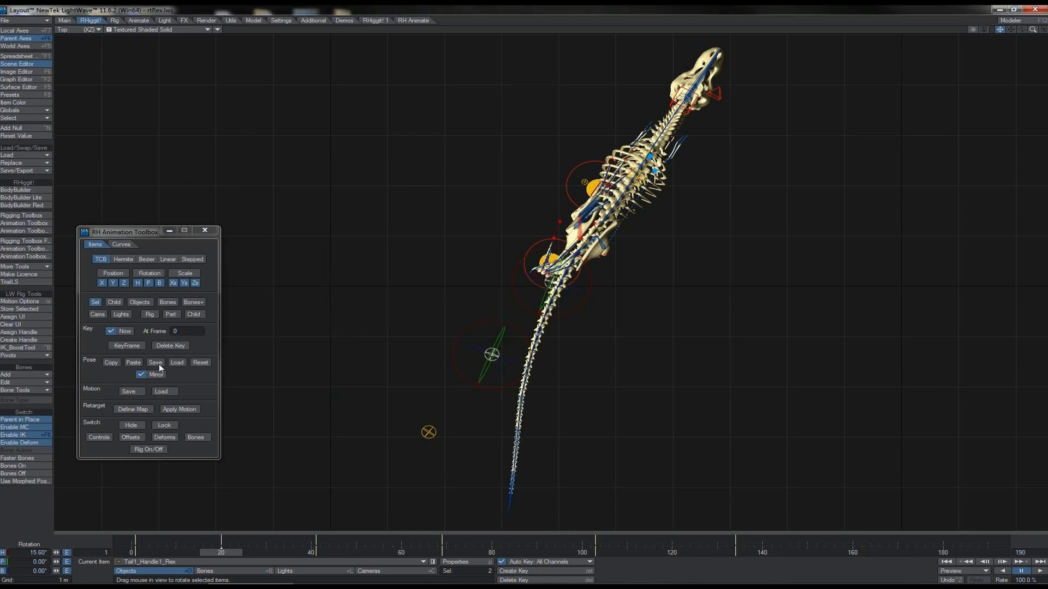
Step: Copy the frame 20 tail pose with Mirror off and paste it at about frames 53, 86 and 118
{"action": "left_click", "coordinate": [142, 375]}
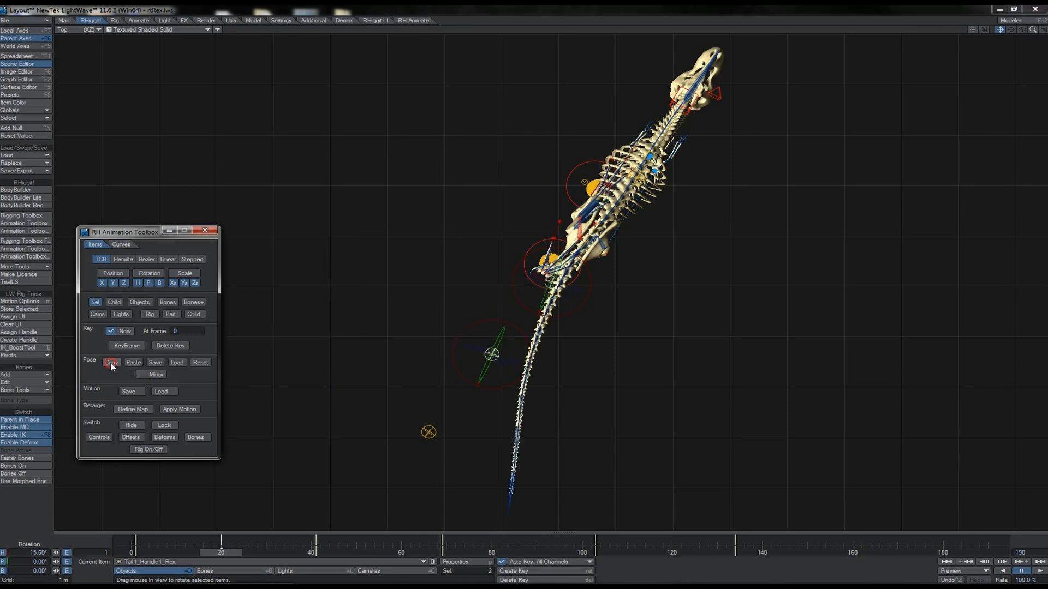
{"action": "left_click_drag", "start_coordinate": [226, 555], "coordinate": [365, 555]}
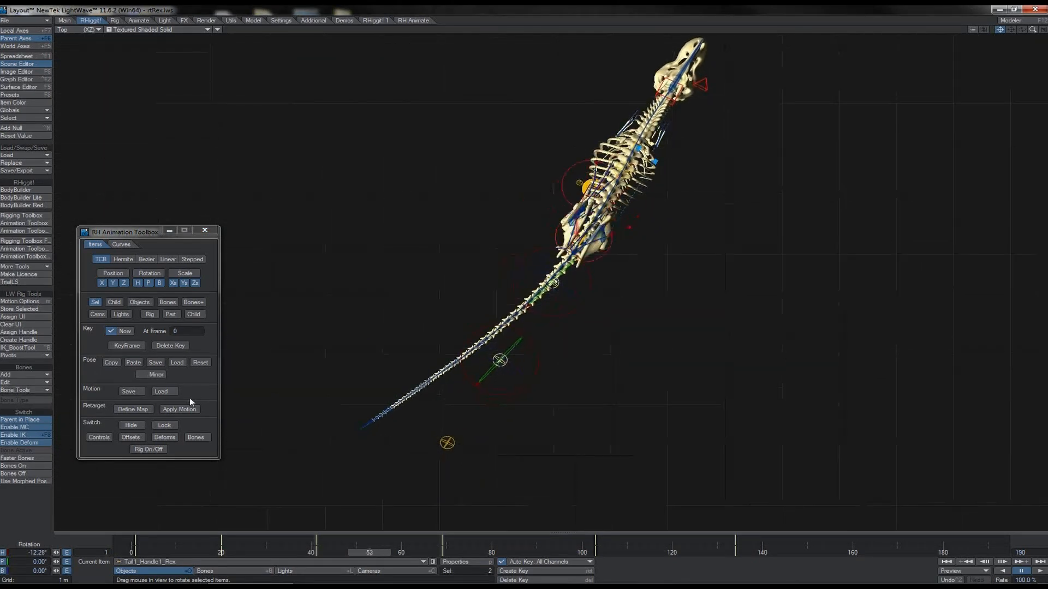
{"action": "left_click", "coordinate": [136, 363]}
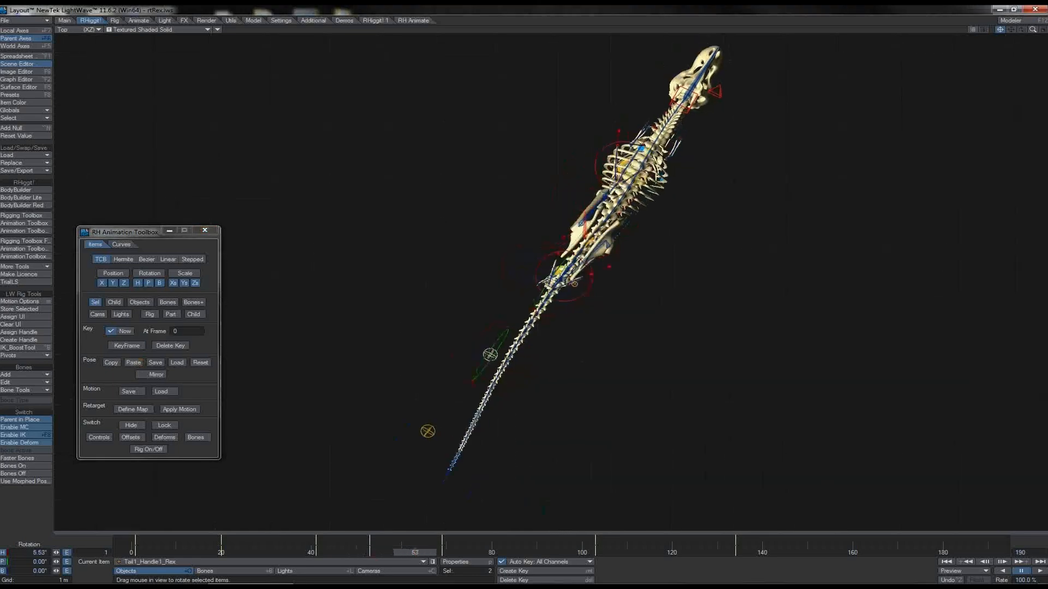
{"action": "left_click_drag", "start_coordinate": [510, 553], "coordinate": [663, 552]}
{"action": "left_click", "coordinate": [134, 363]}
{"action": "left_click", "coordinate": [134, 363]}
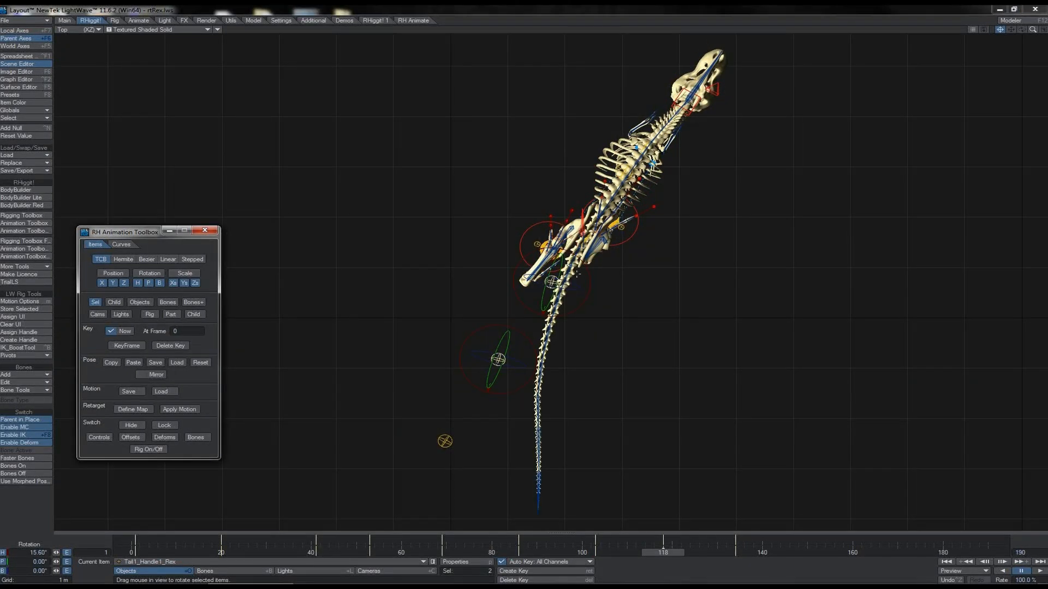
Step: Rotate the two tail handles sideways and key them near frames 162, 168 and 185 at the end of the walk
{"action": "left_click_drag", "start_coordinate": [587, 267], "coordinate": [587, 267]}
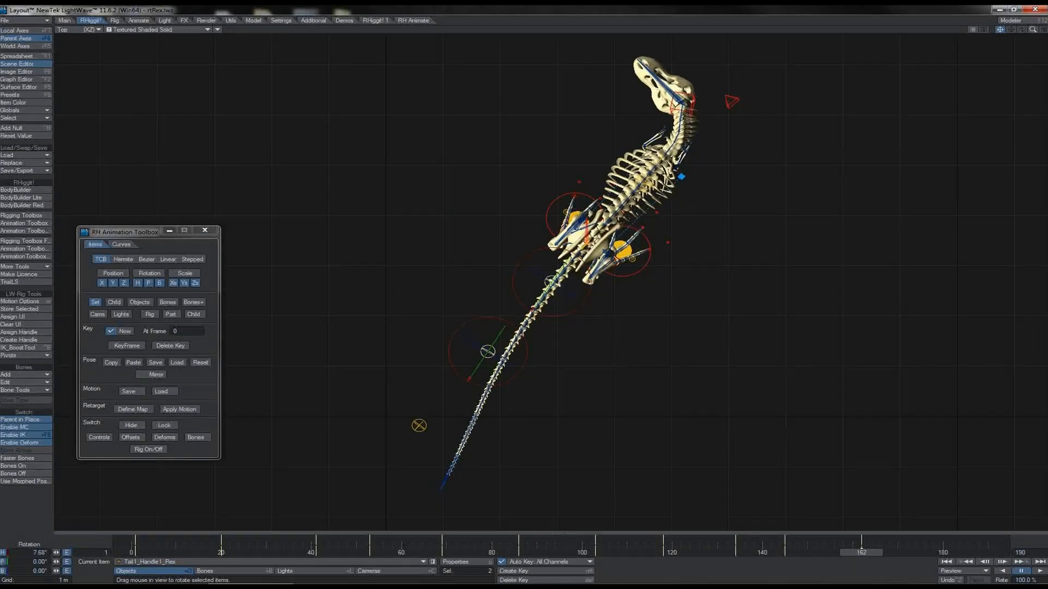
{"action": "mouse_move", "coordinate": [840, 552]}
{"action": "left_mouse_down"}
{"action": "mouse_move", "coordinate": [778, 553]}
{"action": "mouse_move", "coordinate": [840, 552]}
{"action": "left_mouse_up"}
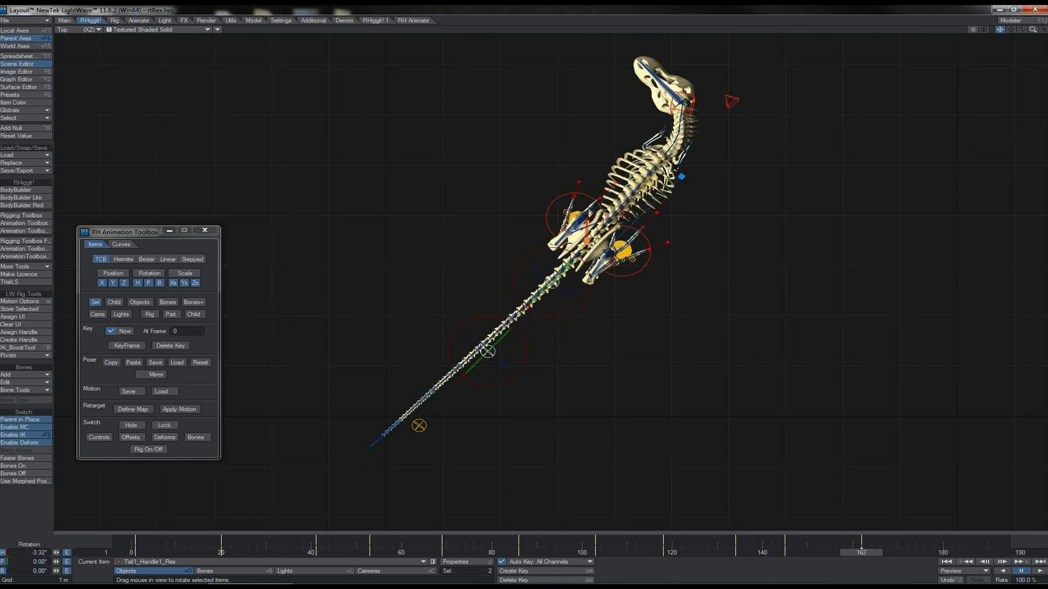
{"action": "left_click_drag", "start_coordinate": [590, 272], "coordinate": [664, 271]}
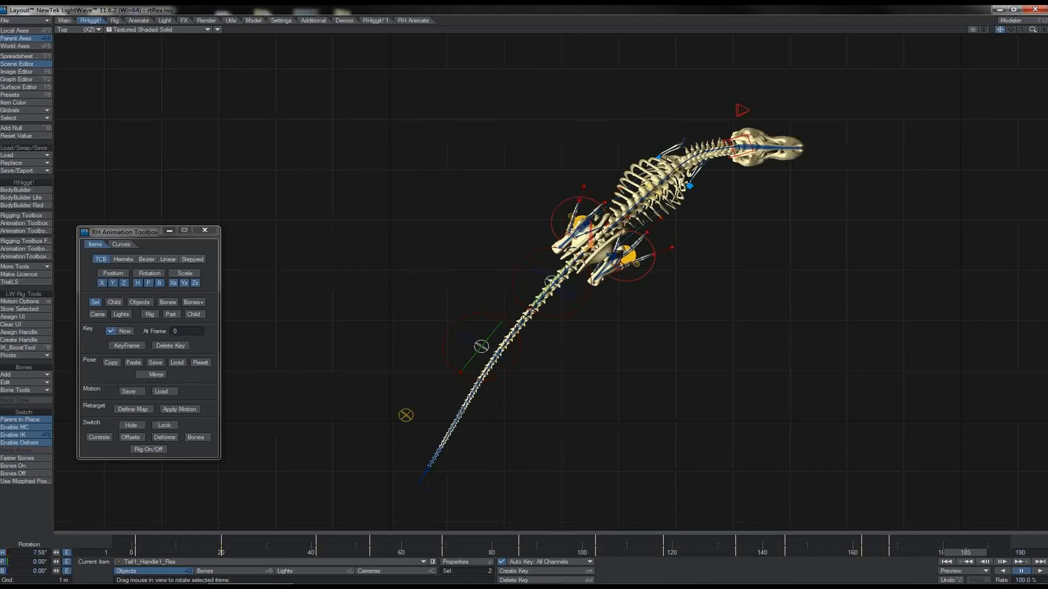
{"action": "left_click_drag", "start_coordinate": [481, 346], "coordinate": [437, 346]}
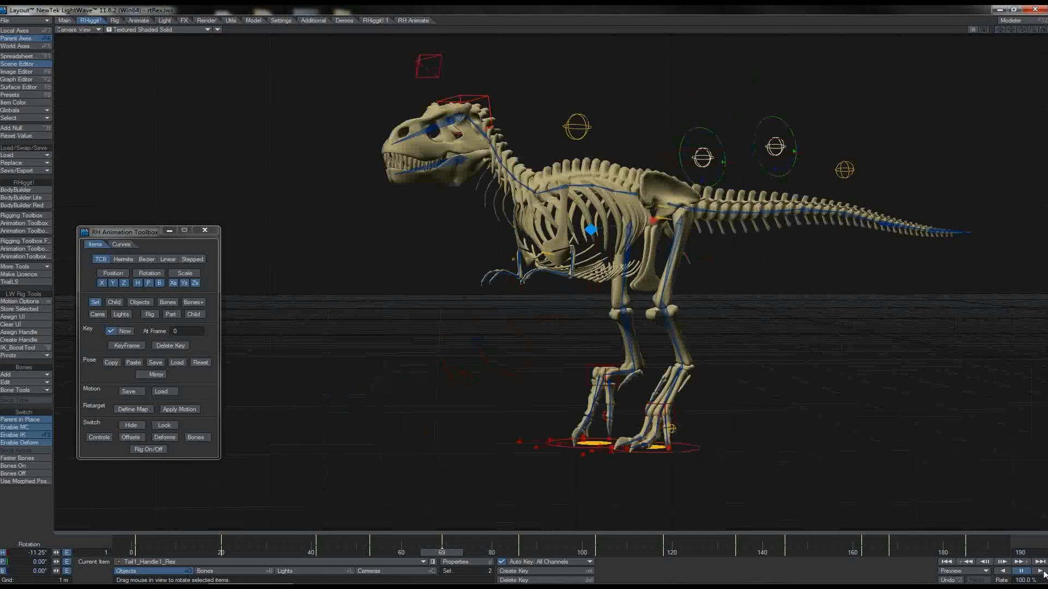
Step: Play the tail swing in the camera view, then refine the tail handles' sideways bend near frames 55 and 175 in the top view
{"action": "left_click", "coordinate": [1038, 571]}
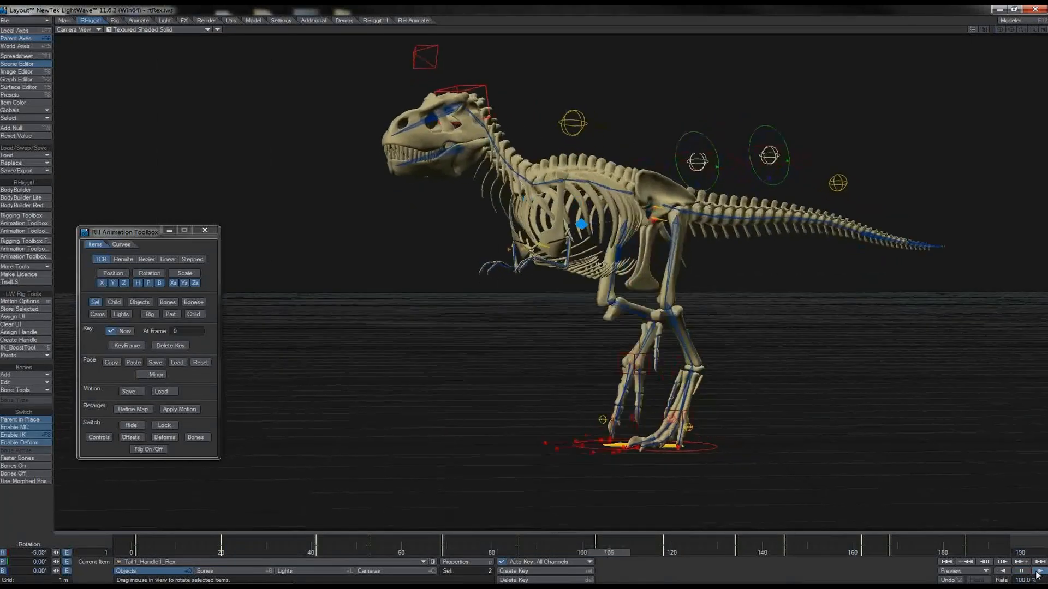
{"action": "key", "text": "2"}
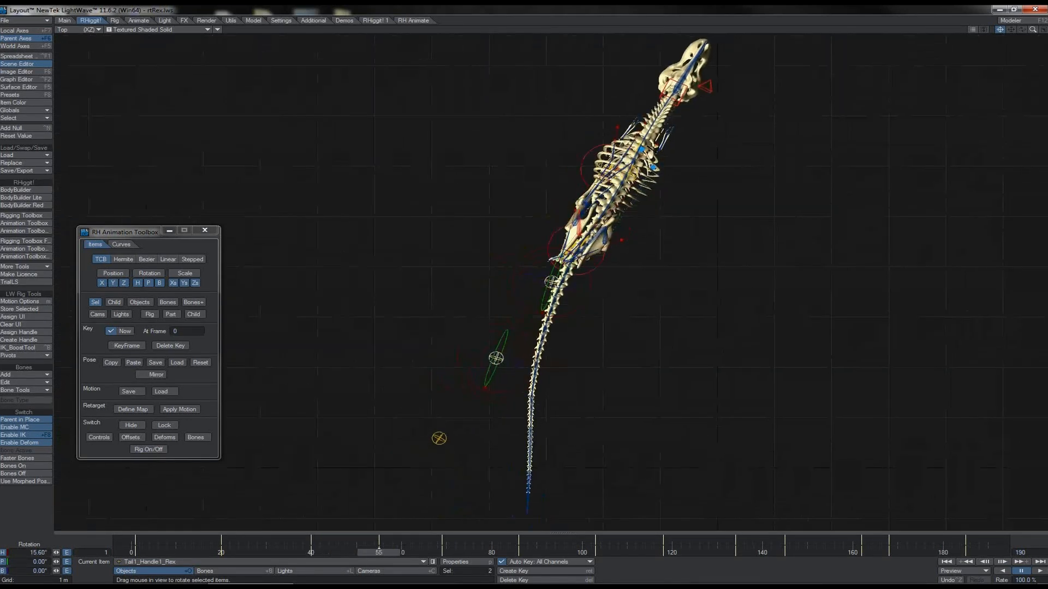
{"action": "left_click", "coordinate": [565, 270]}
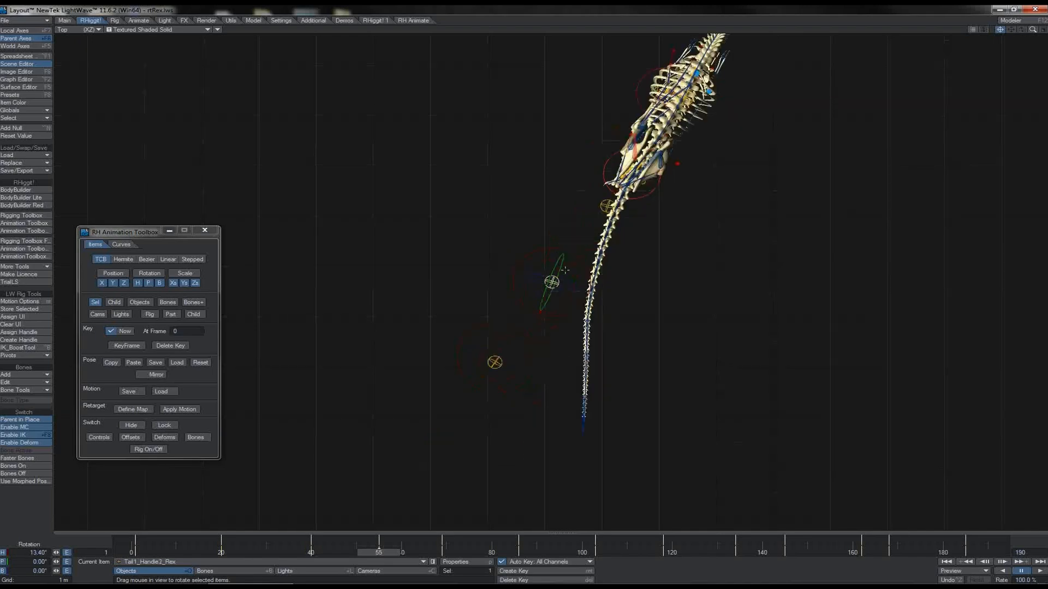
{"action": "left_click_drag", "start_coordinate": [572, 251], "coordinate": [573, 251]}
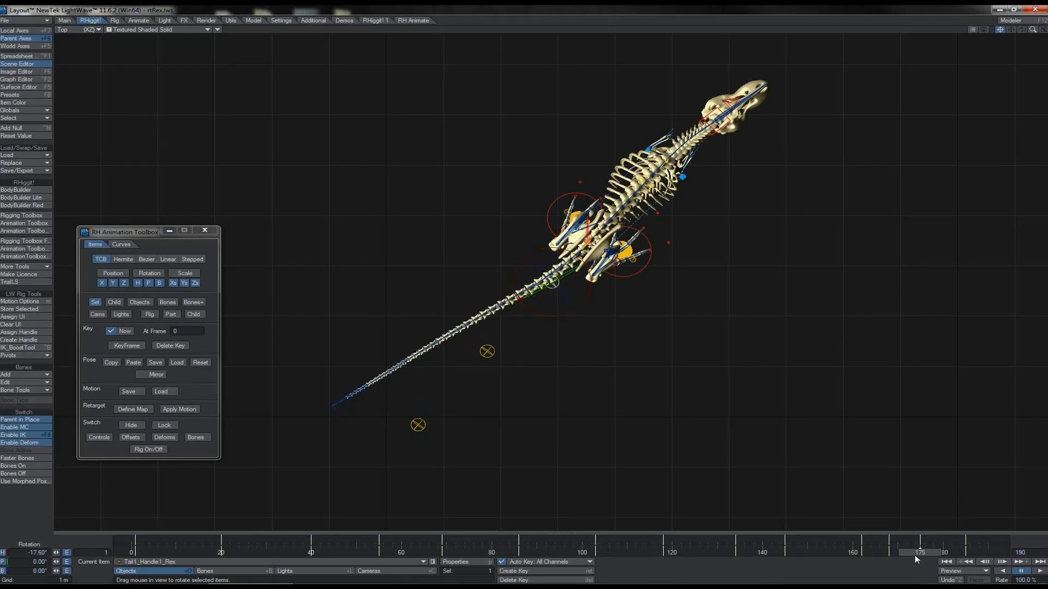
Step: Set the animation curves of both tail handles to TCB and play the swing in the top view
{"action": "left_click", "coordinate": [121, 246]}
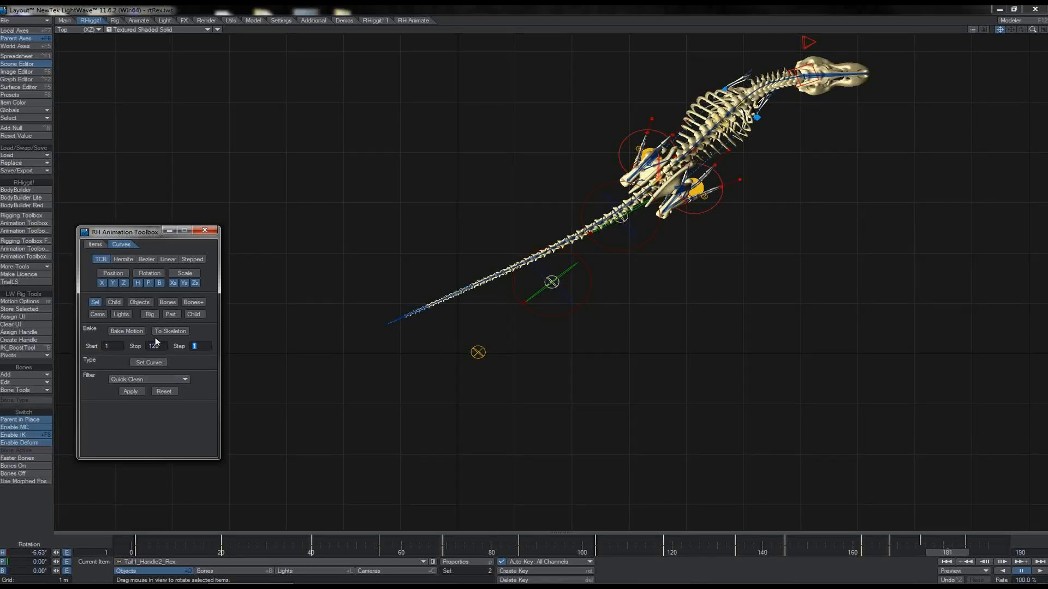
{"action": "left_click", "coordinate": [147, 363]}
{"action": "left_click", "coordinate": [1039, 571]}
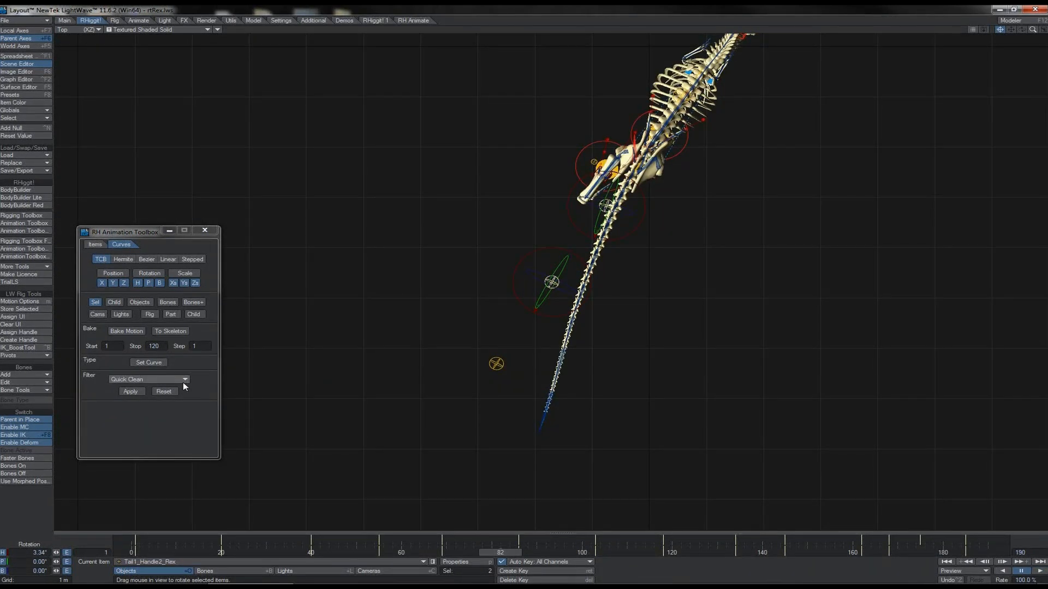
Step: Reduce the tail handles' keys with the Reduce Basic filter at strength 0.01
{"action": "left_click", "coordinate": [184, 382]}
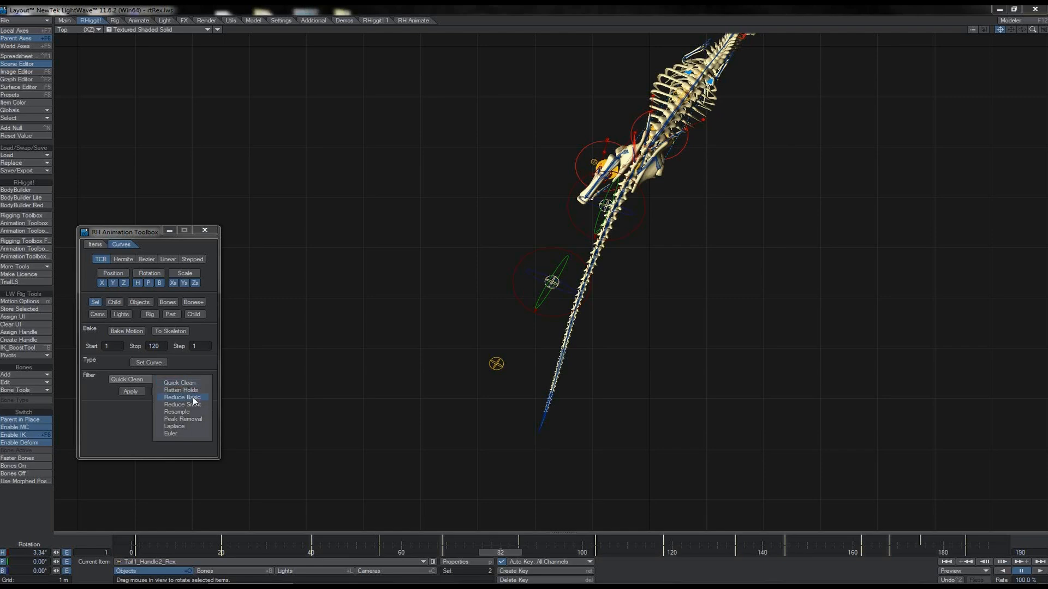
{"action": "left_click", "coordinate": [192, 398]}
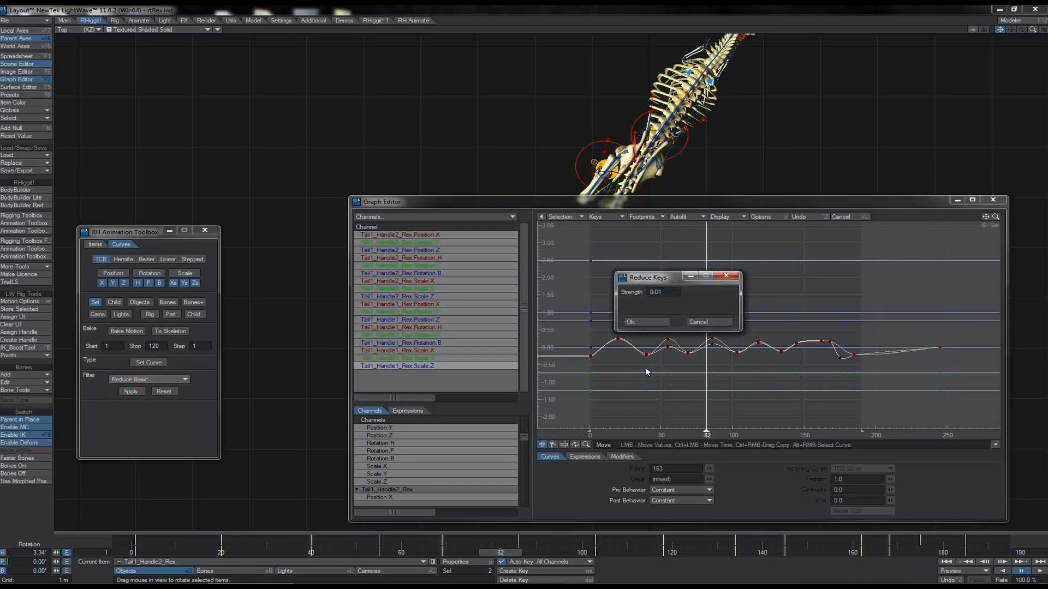
{"action": "left_click_drag", "start_coordinate": [655, 276], "coordinate": [665, 394]}
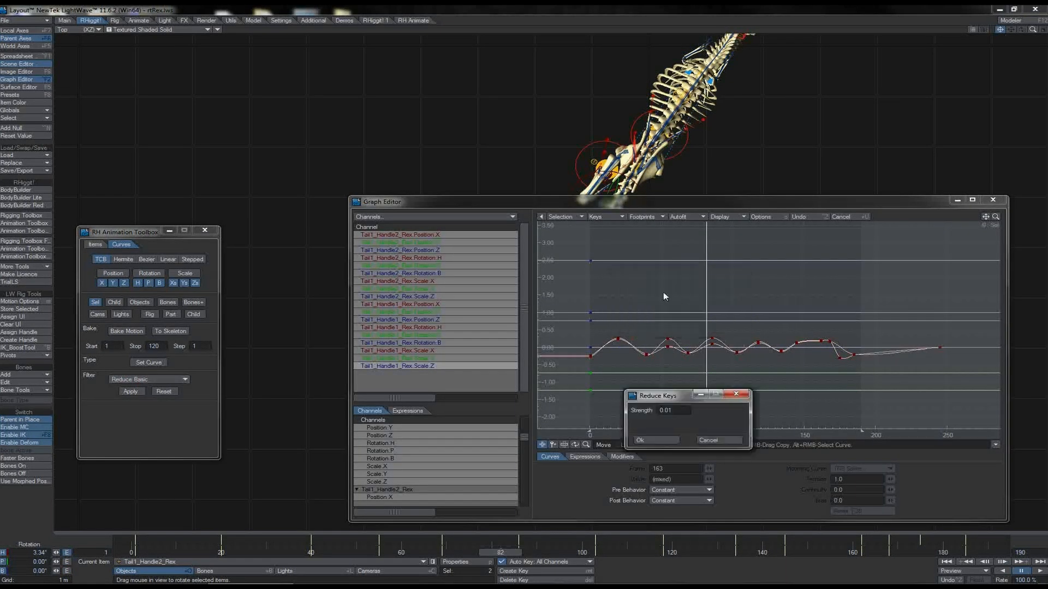
{"action": "left_click", "coordinate": [672, 440]}
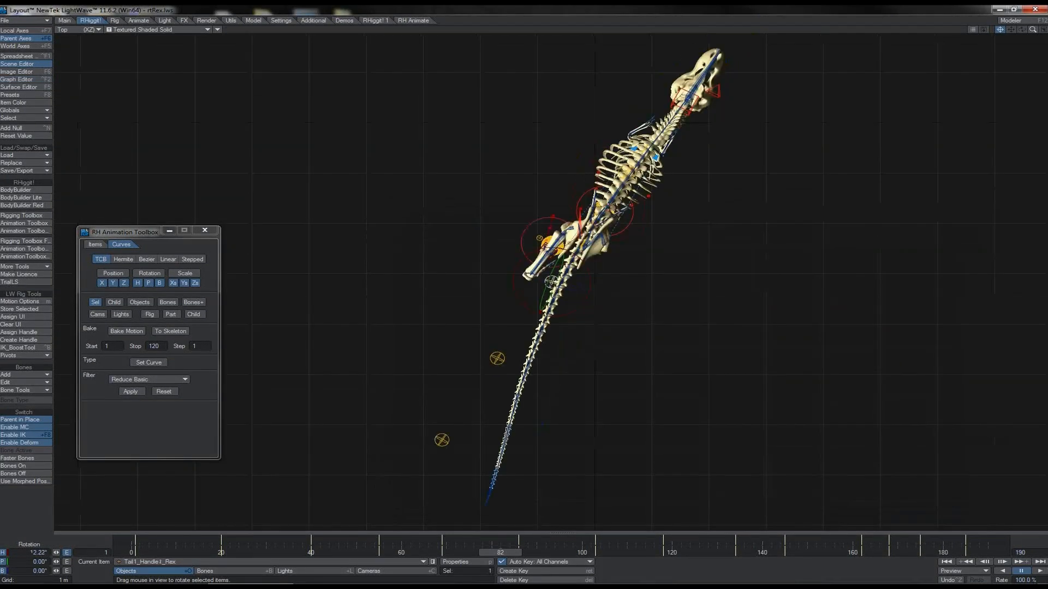
Step: Key up-and-down pitch on the first tail handle in the right side view from frame 1 onward, ending at -10.20° on frame 185
{"action": "key", "text": "3"}
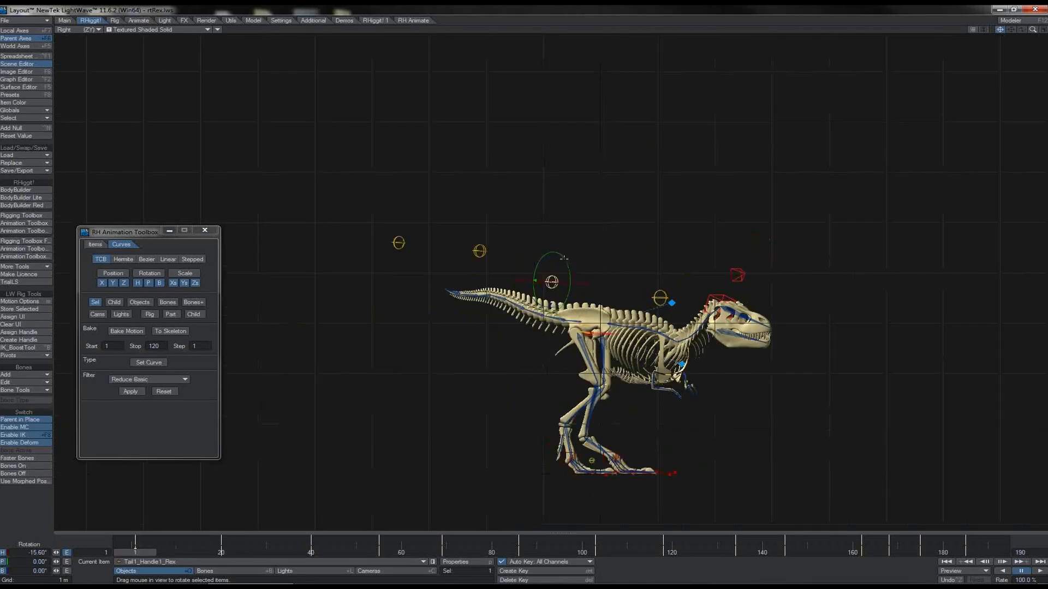
{"action": "left_click_drag", "start_coordinate": [560, 253], "coordinate": [564, 254]}
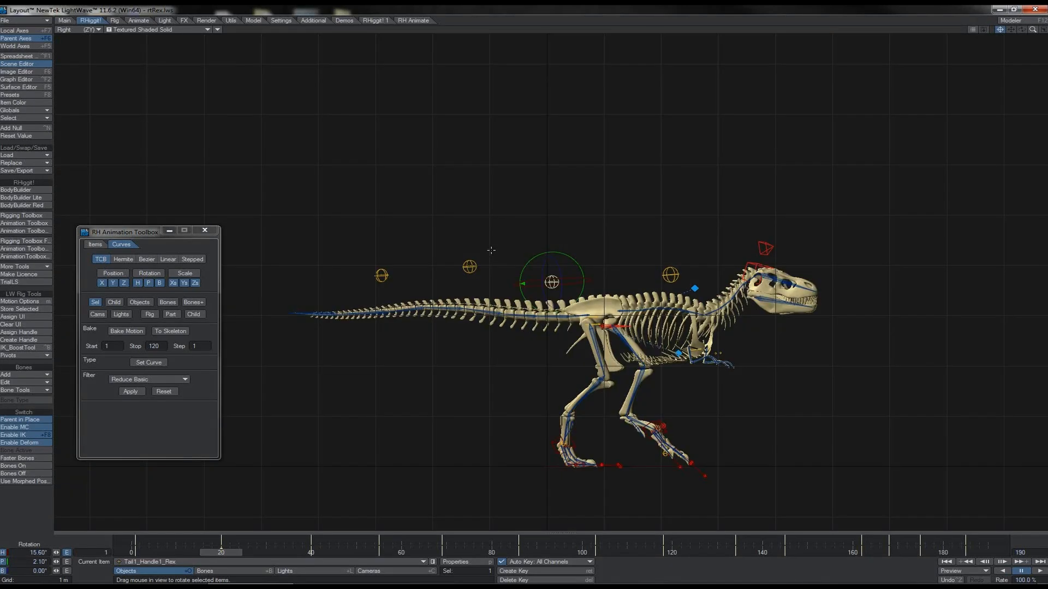
{"action": "left_click_drag", "start_coordinate": [544, 248], "coordinate": [538, 250]}
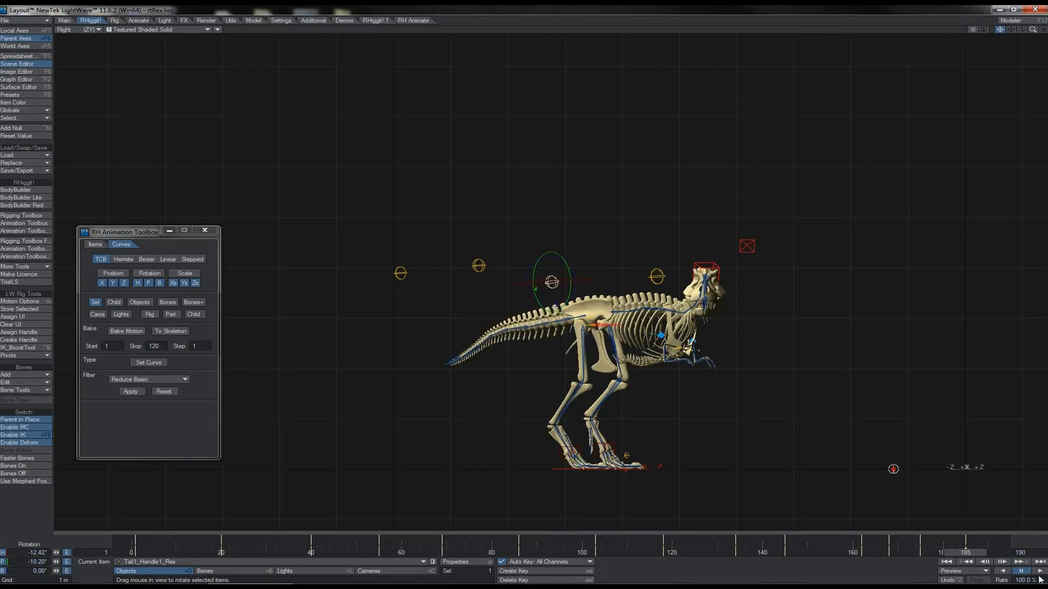
Step: Play the walk, set the first tail handle's curves to TCB, and review the tail motion in the camera view
{"action": "left_click", "coordinate": [1040, 571]}
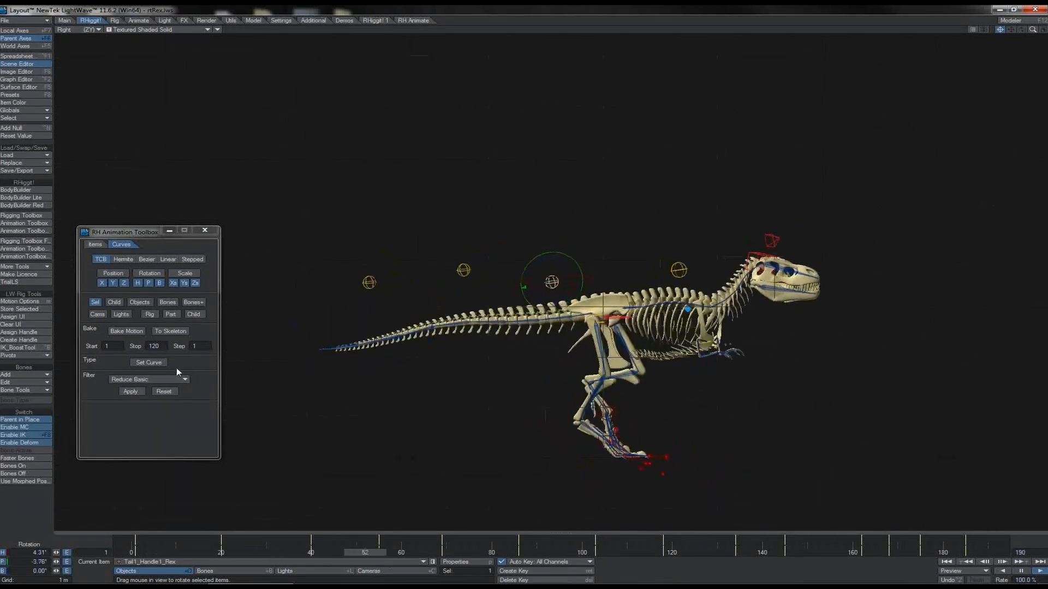
{"action": "left_click", "coordinate": [160, 364]}
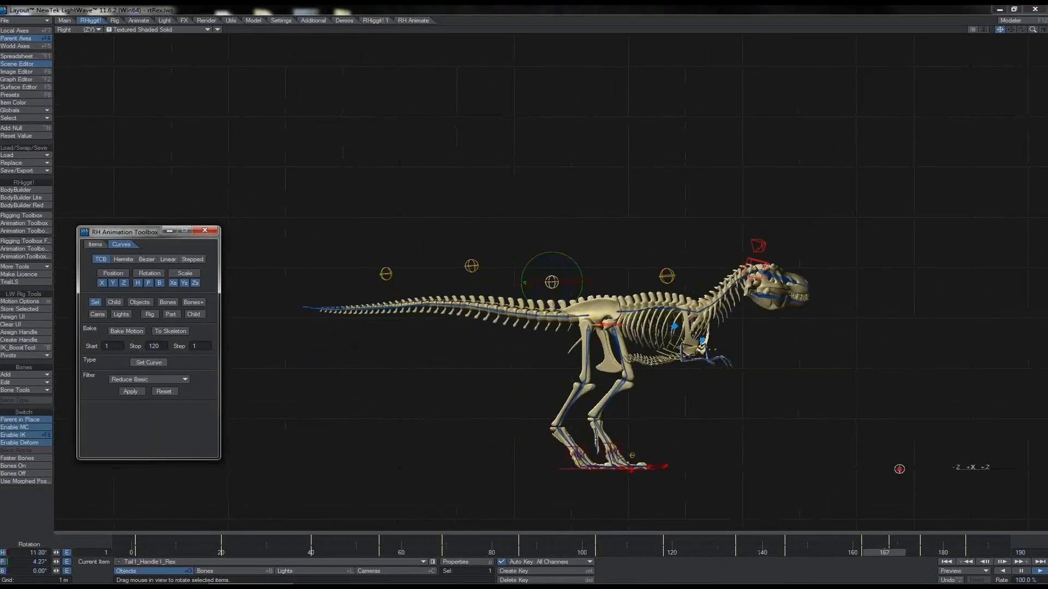
{"action": "key", "text": "6"}
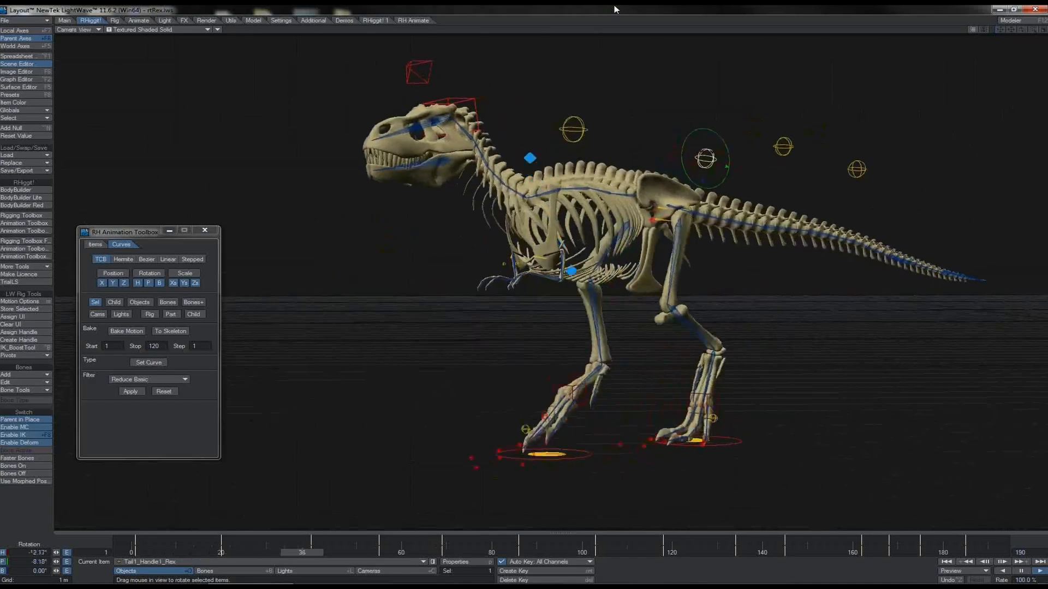